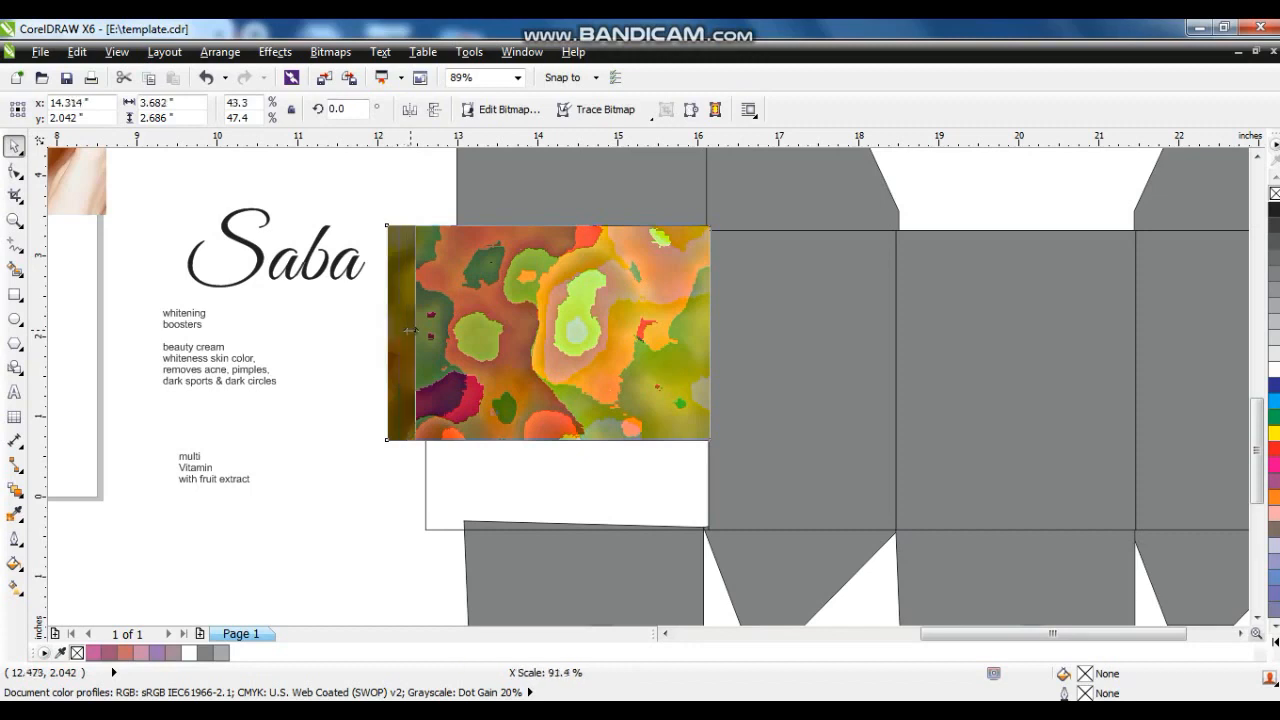
# - Stretch the blurred background image to about 3.73 by 3.89 in and PowerClip it inside the front panel rectangle
pyautogui.moveTo(562, 448); pyautogui.dragTo(563, 543)
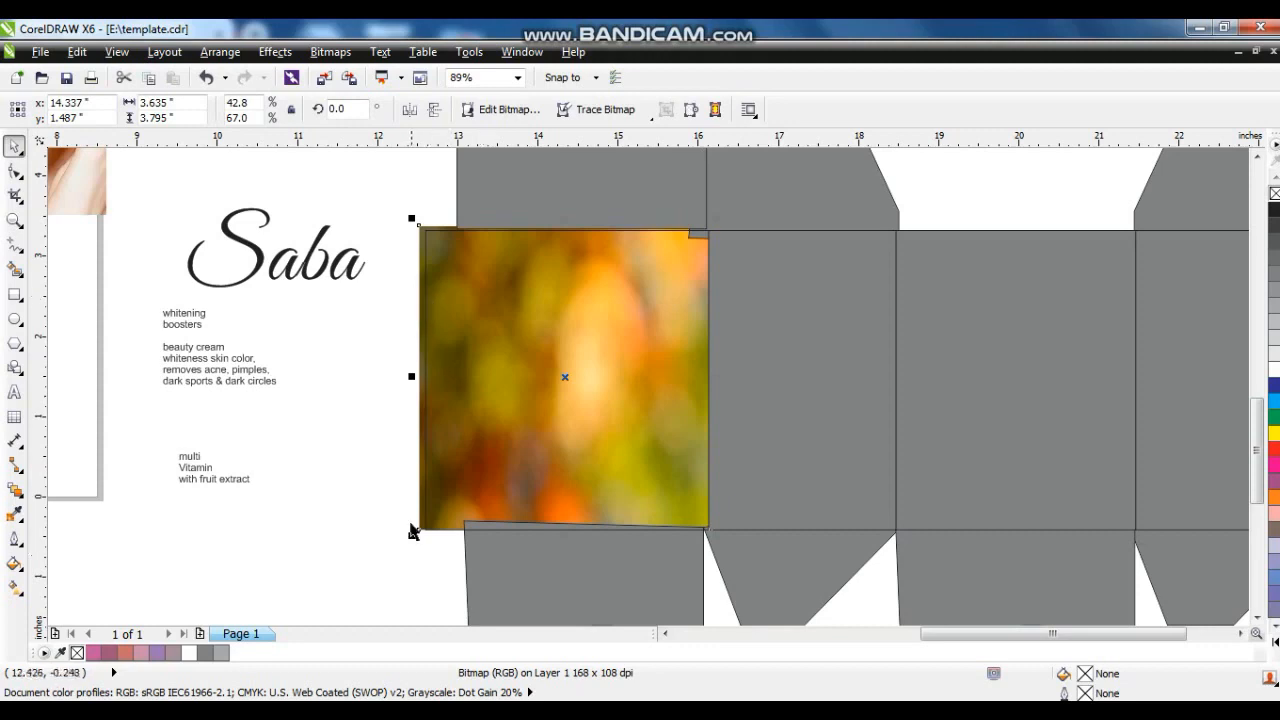
pyautogui.moveTo(411, 537); pyautogui.dragTo(403, 544)
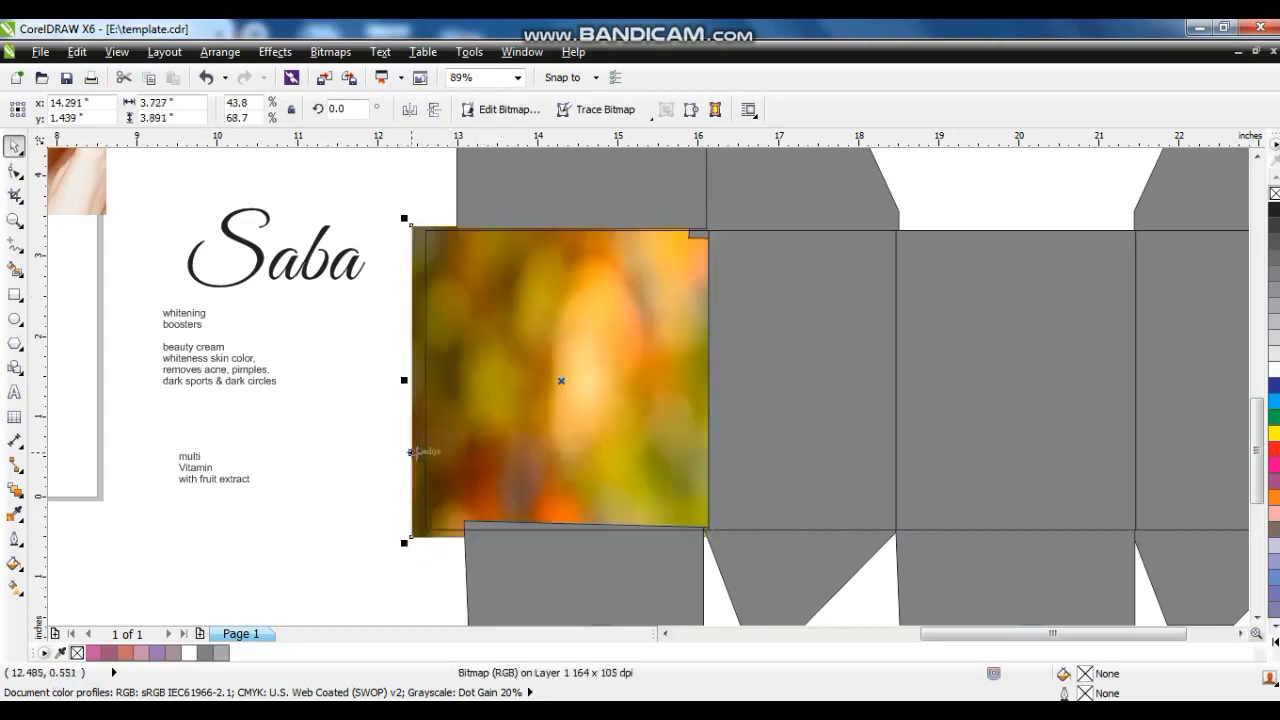
pyautogui.rightClick(416, 452)
pyautogui.click(462, 24)
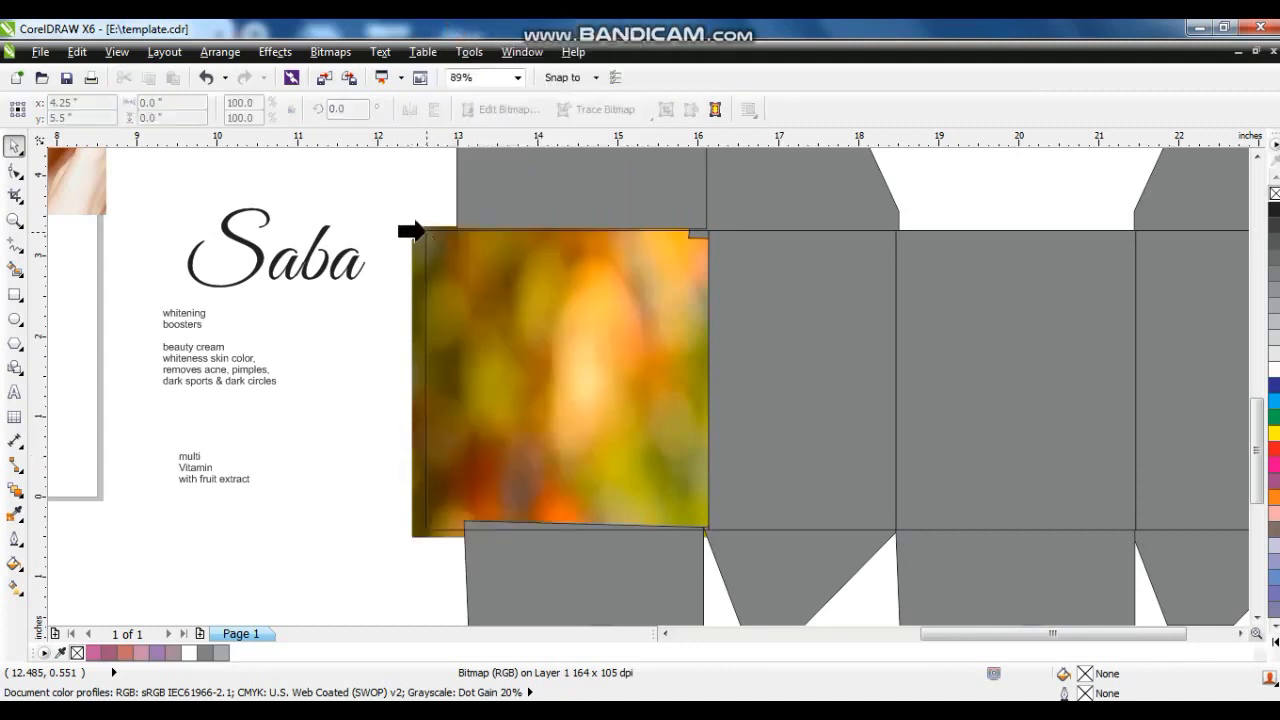
pyautogui.click(427, 230)
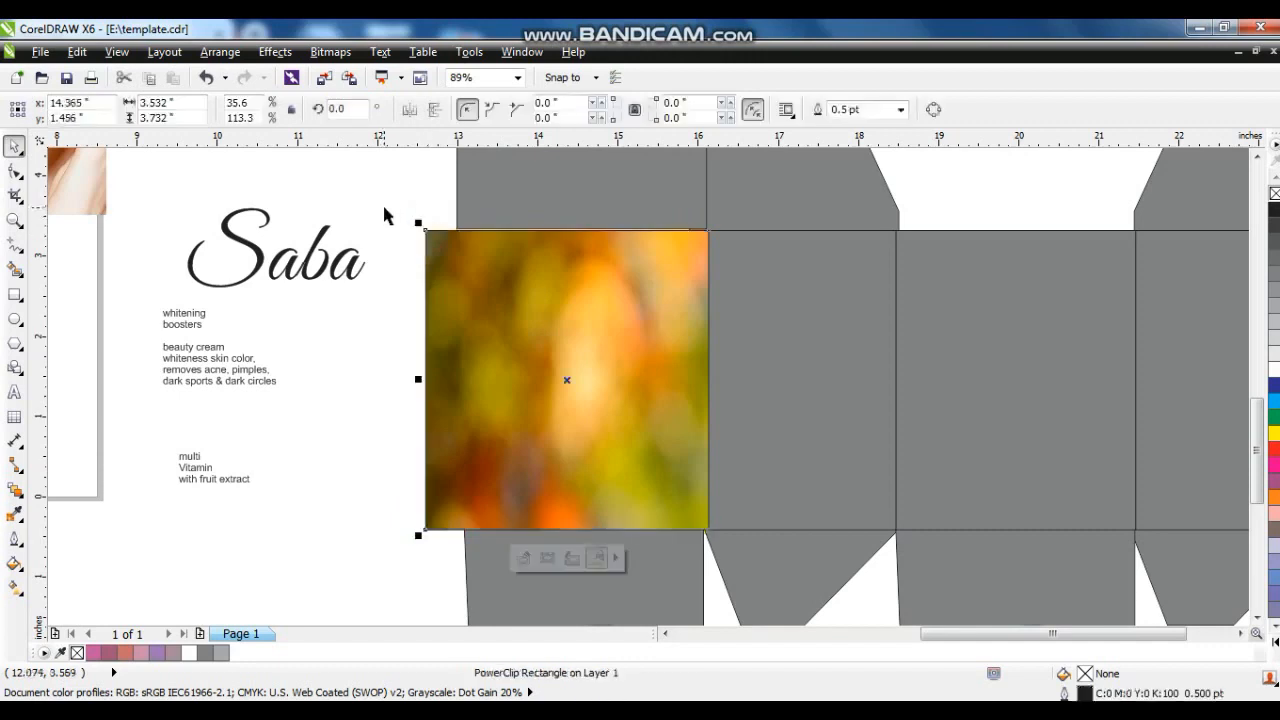
pyautogui.click(384, 212)
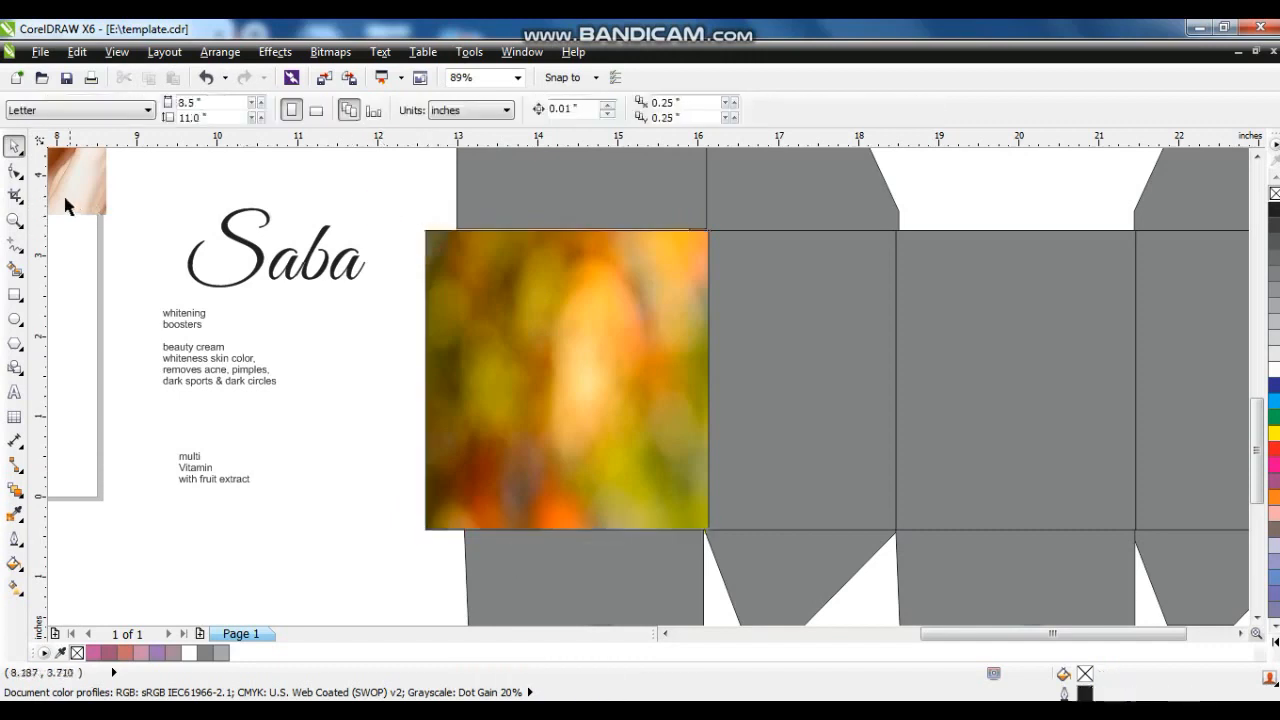
# - Move the woman's portrait onto the front panel over the blurred background
pyautogui.moveTo(77, 192); pyautogui.dragTo(672, 512)
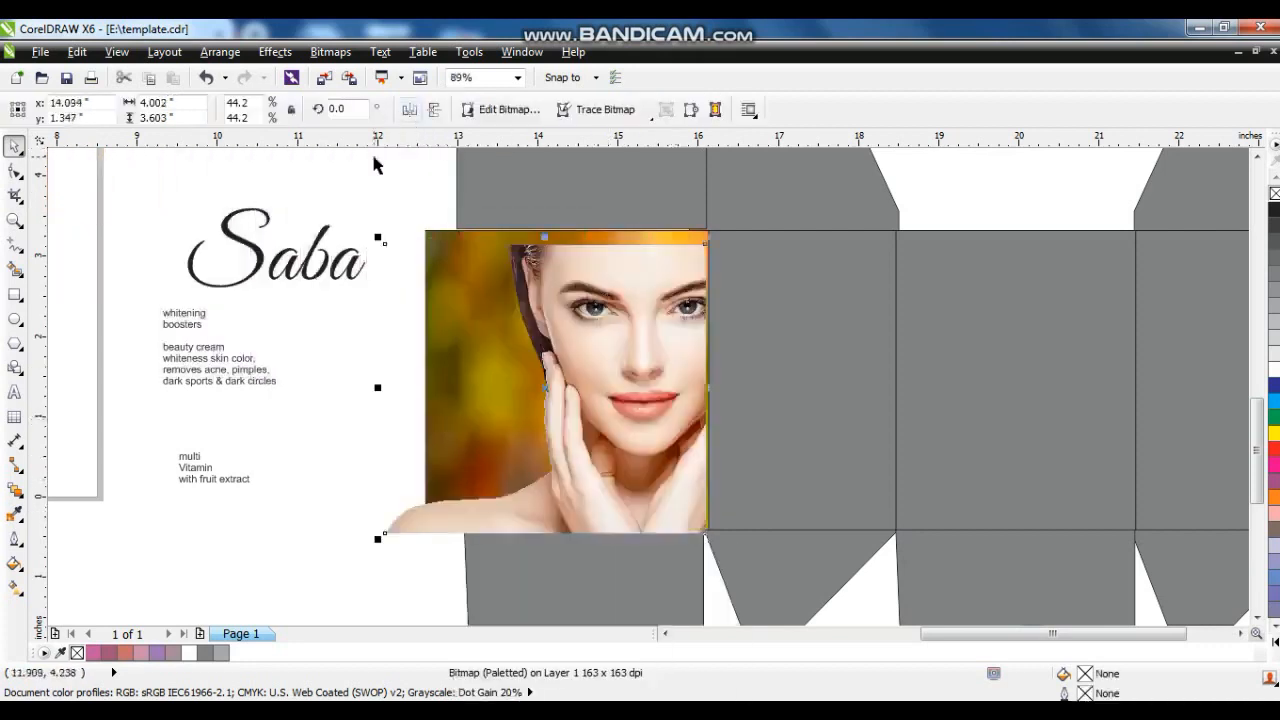
# - Try to adjust the brightness and contrast of the paletted portrait
pyautogui.click(275, 52)
pyautogui.moveTo(305, 75)
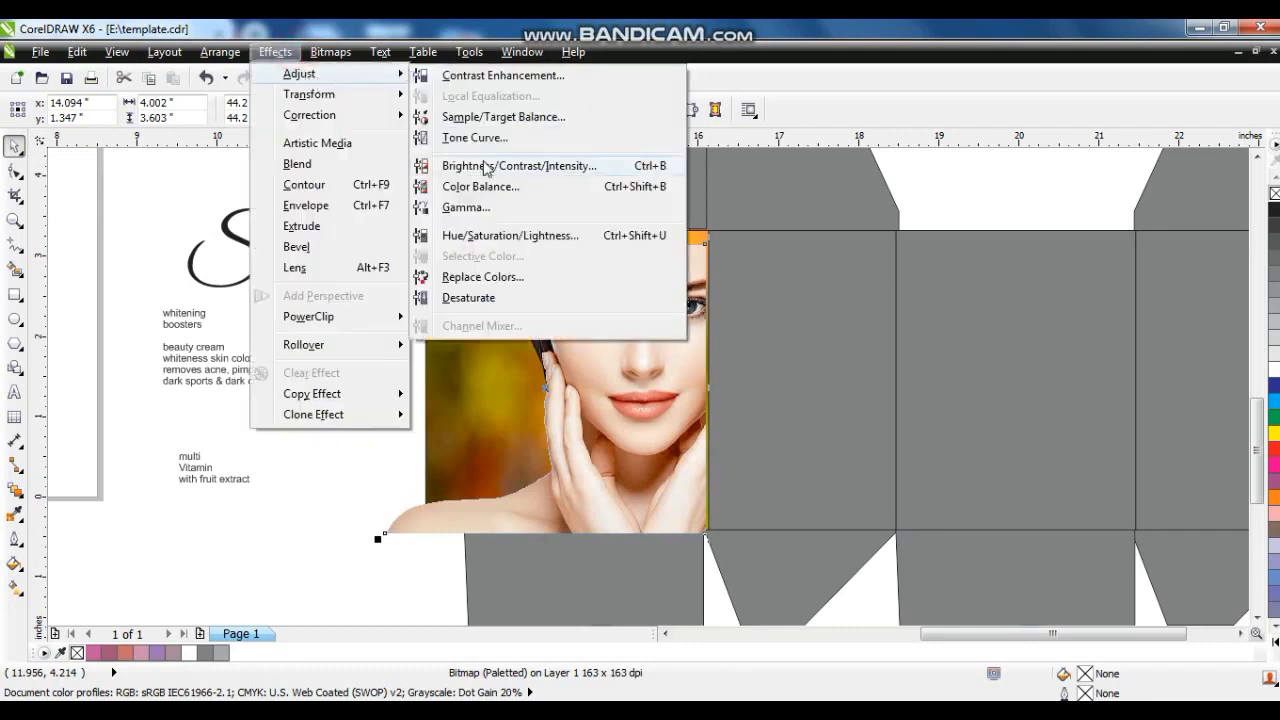
pyautogui.click(485, 167)
pyautogui.click(819, 316)
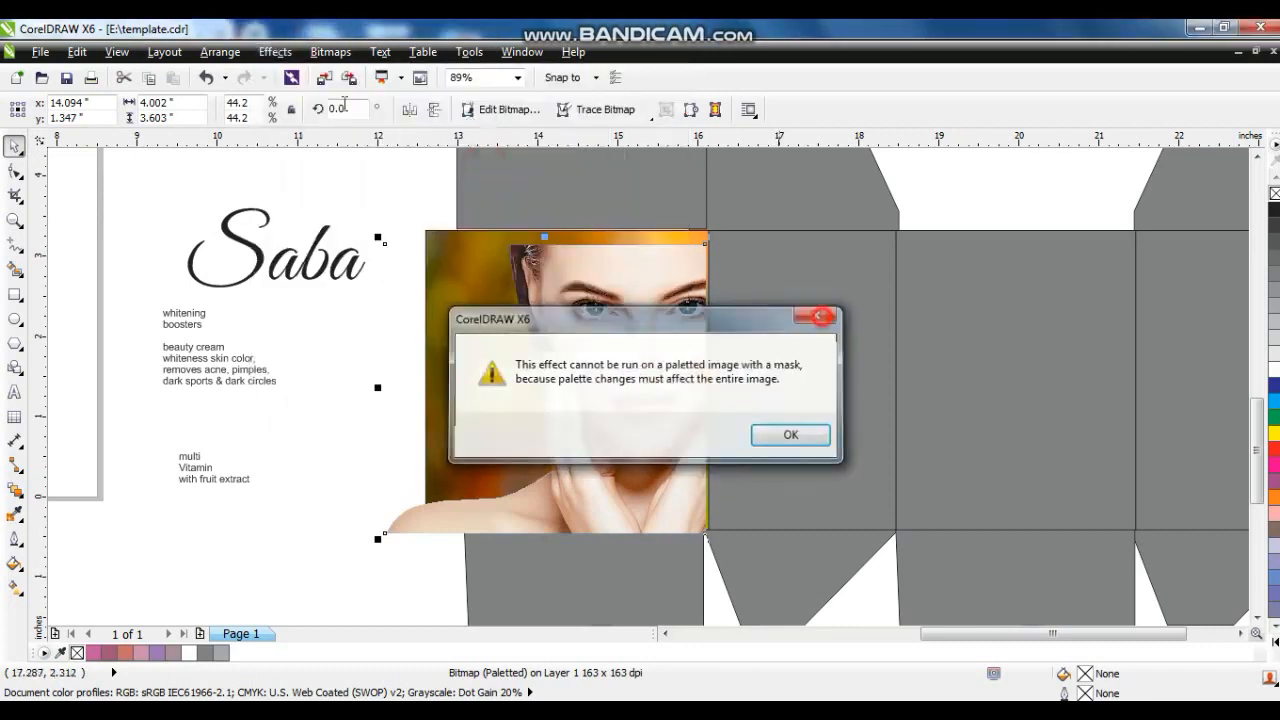
# - Convert the portrait to an RGB Color (24-bit) bitmap at 300 dpi with anti-aliasing and a transparent background
pyautogui.click(330, 52)
pyautogui.click(348, 76)
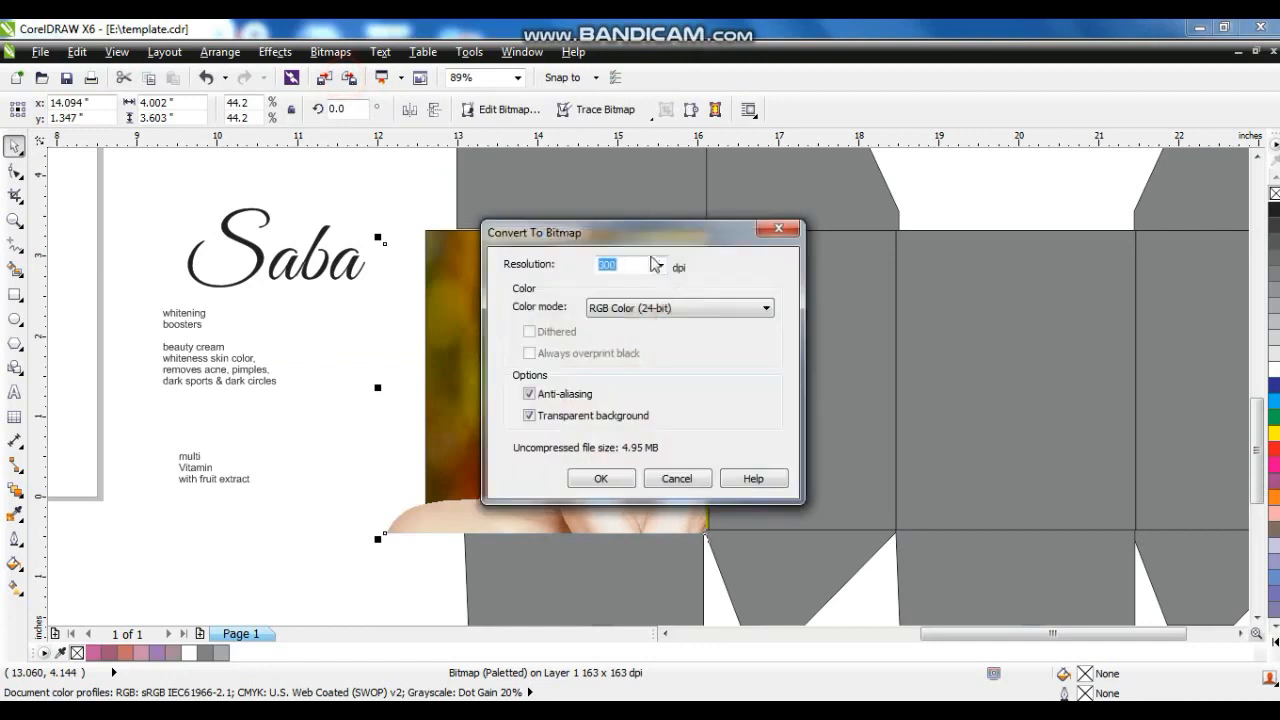
pyautogui.click(858, 471)
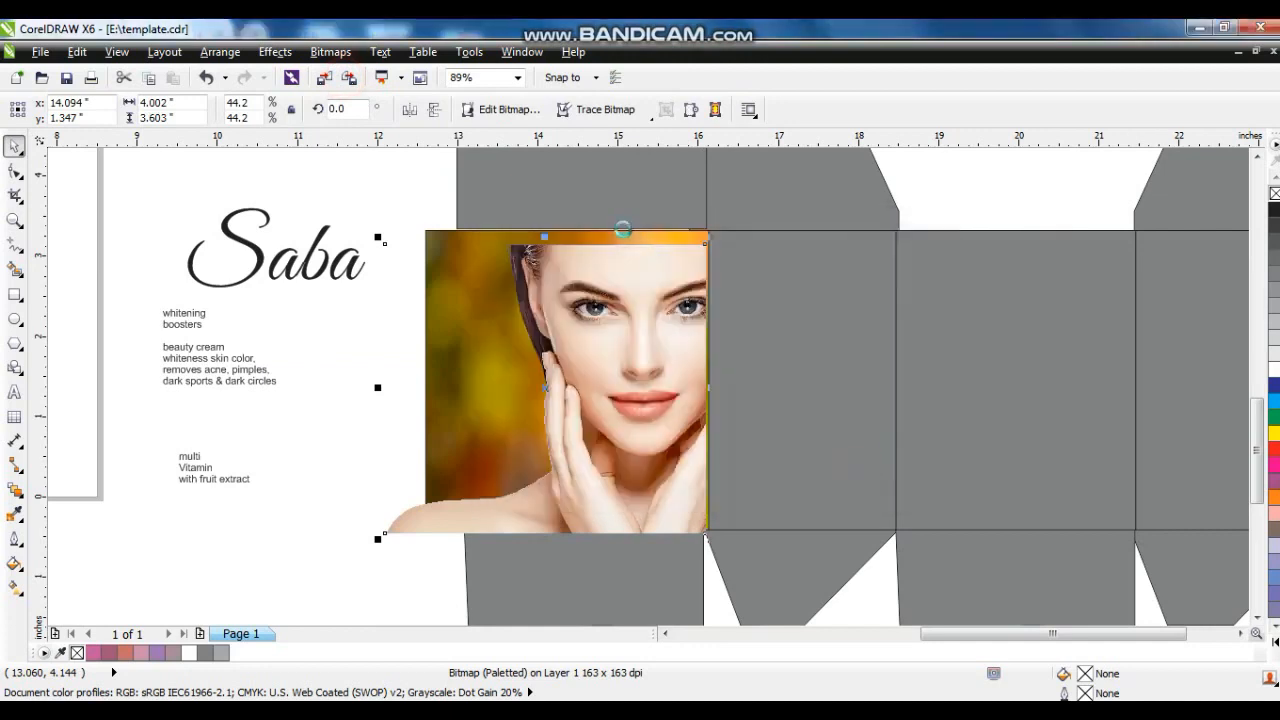
# - Apply Brightness/Contrast/Intensity to the portrait with brightness -15, contrast 39 and intensity 0
pyautogui.click(275, 52)
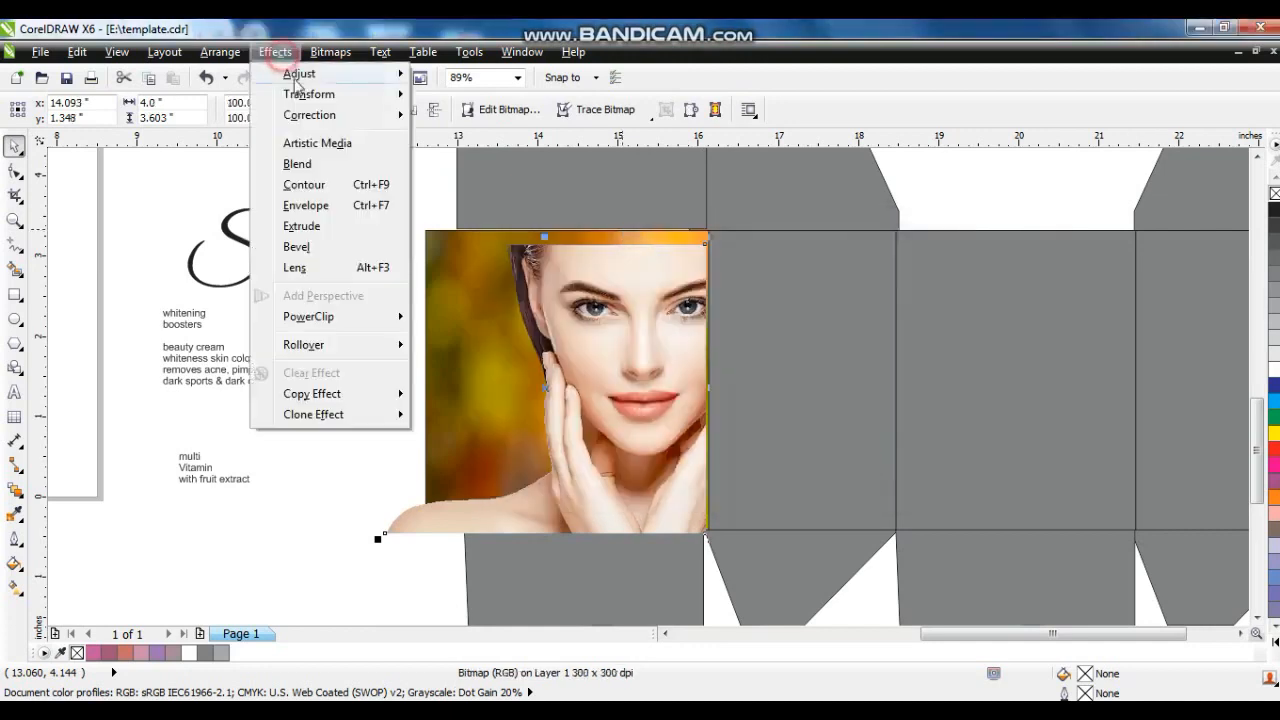
pyautogui.moveTo(318, 83)
pyautogui.click(519, 165)
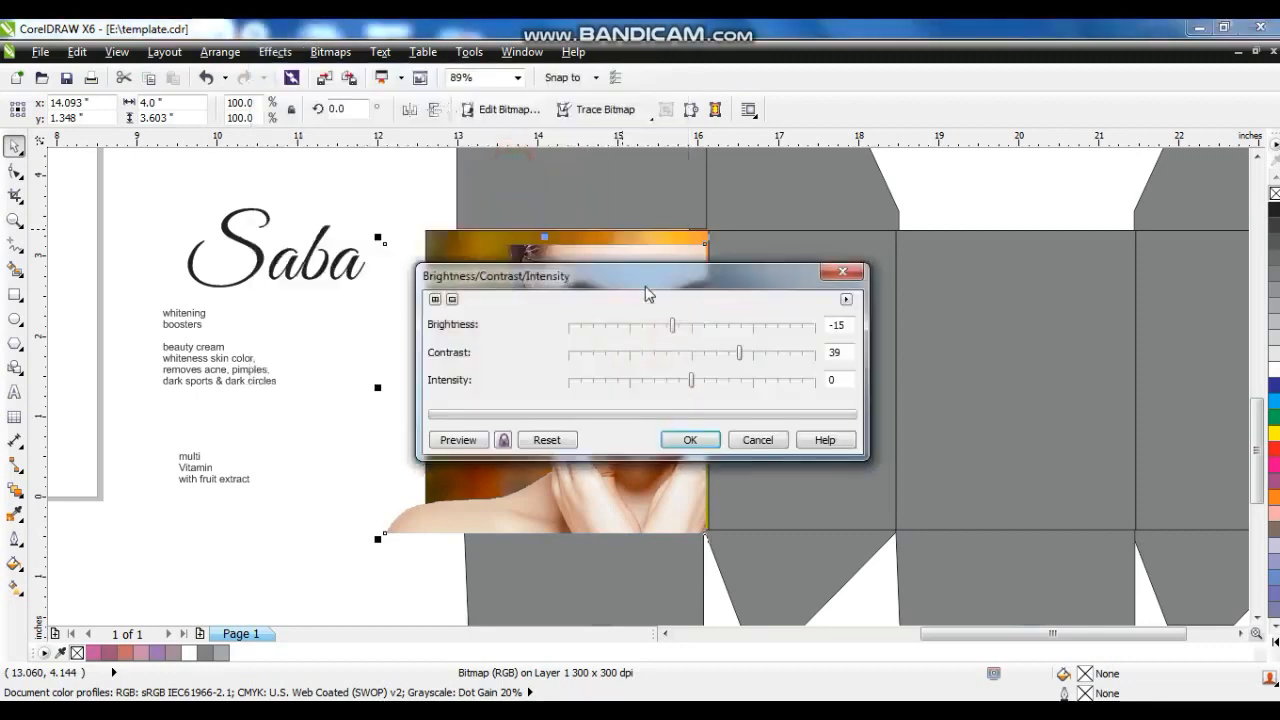
pyautogui.moveTo(651, 288); pyautogui.dragTo(972, 290)
pyautogui.click(826, 437)
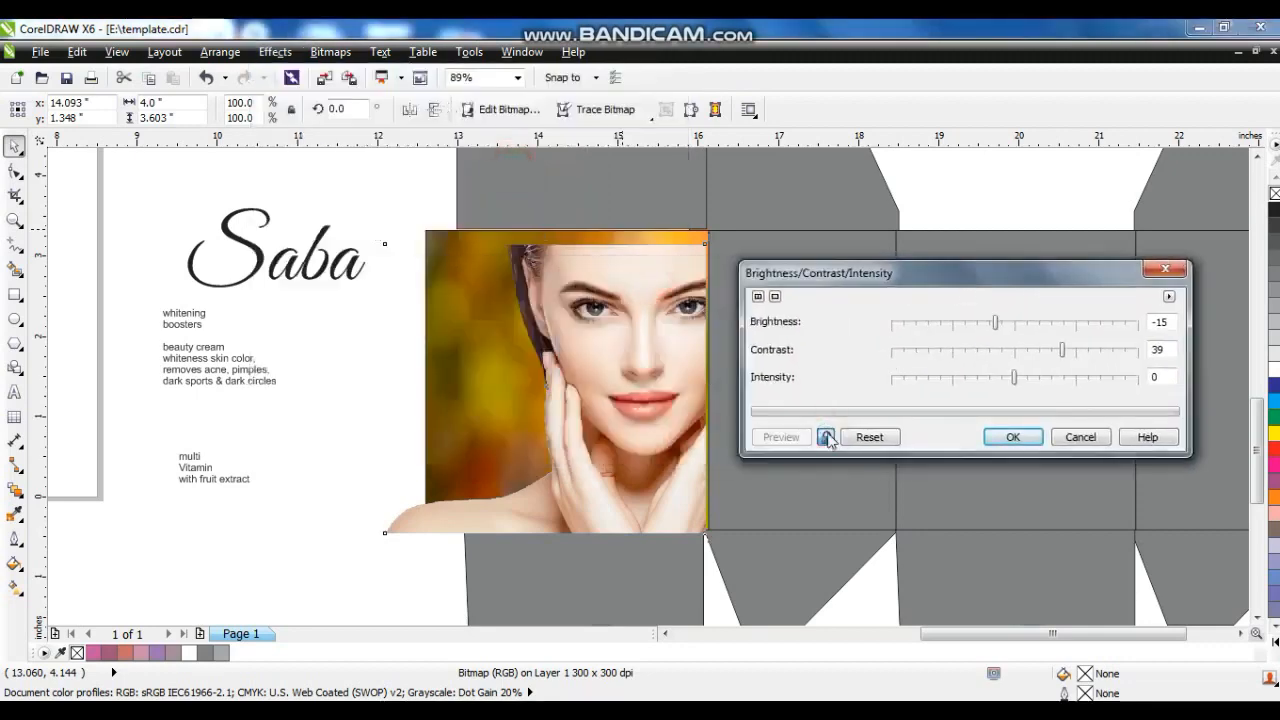
pyautogui.click(1012, 438)
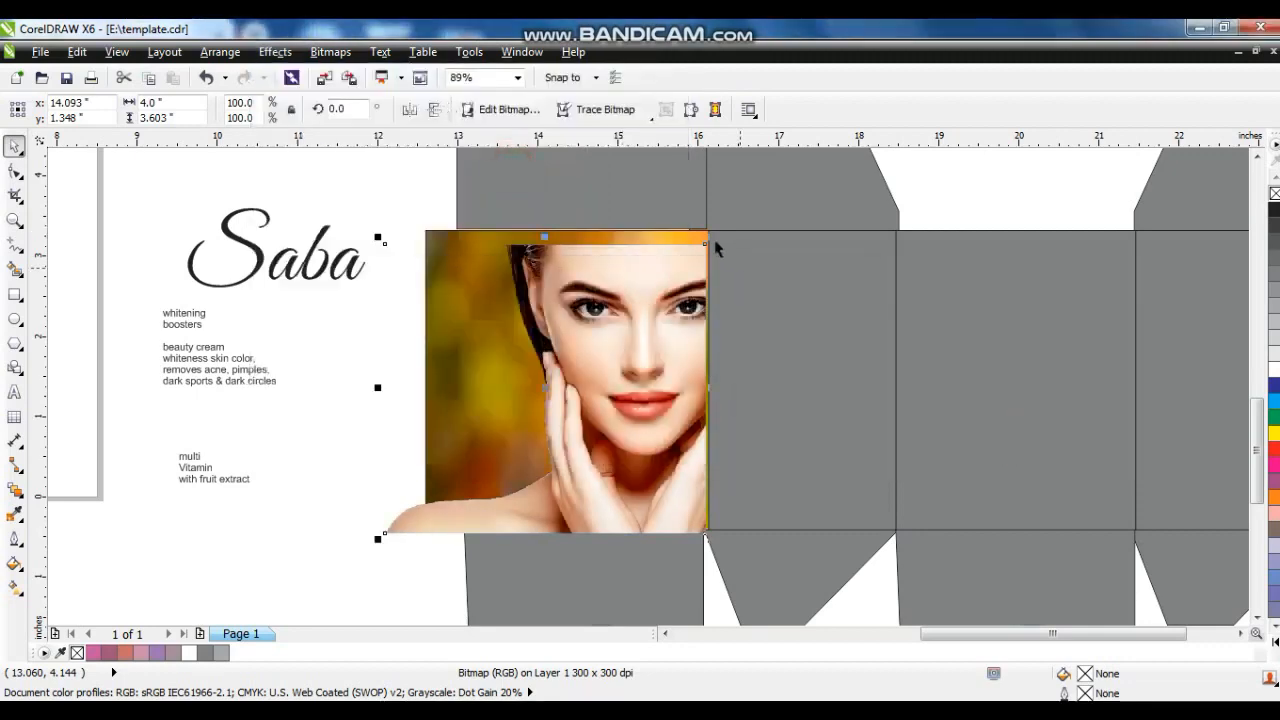
# - Enlarge the portrait proportionally to about 4.3 by 3.87 in and give it a uniform transparency of 50
pyautogui.moveTo(712, 238); pyautogui.dragTo(744, 211)
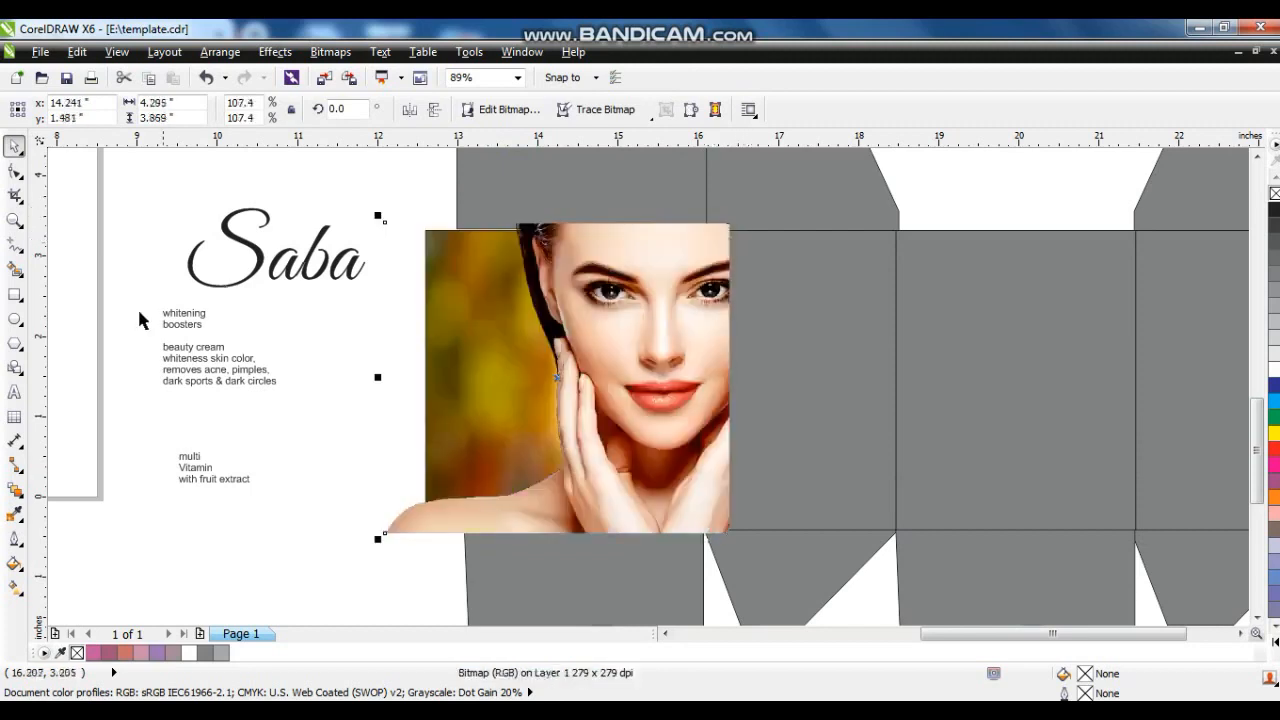
pyautogui.click(19, 493)
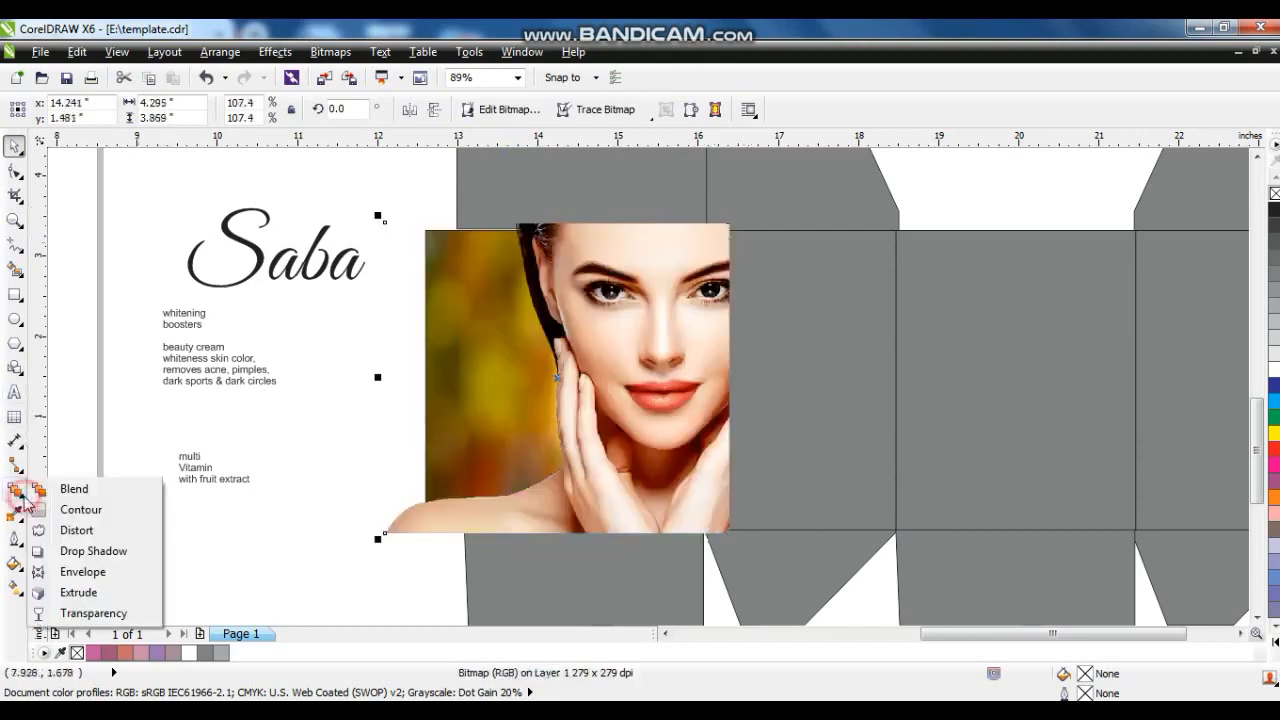
pyautogui.click(67, 614)
pyautogui.click(120, 110)
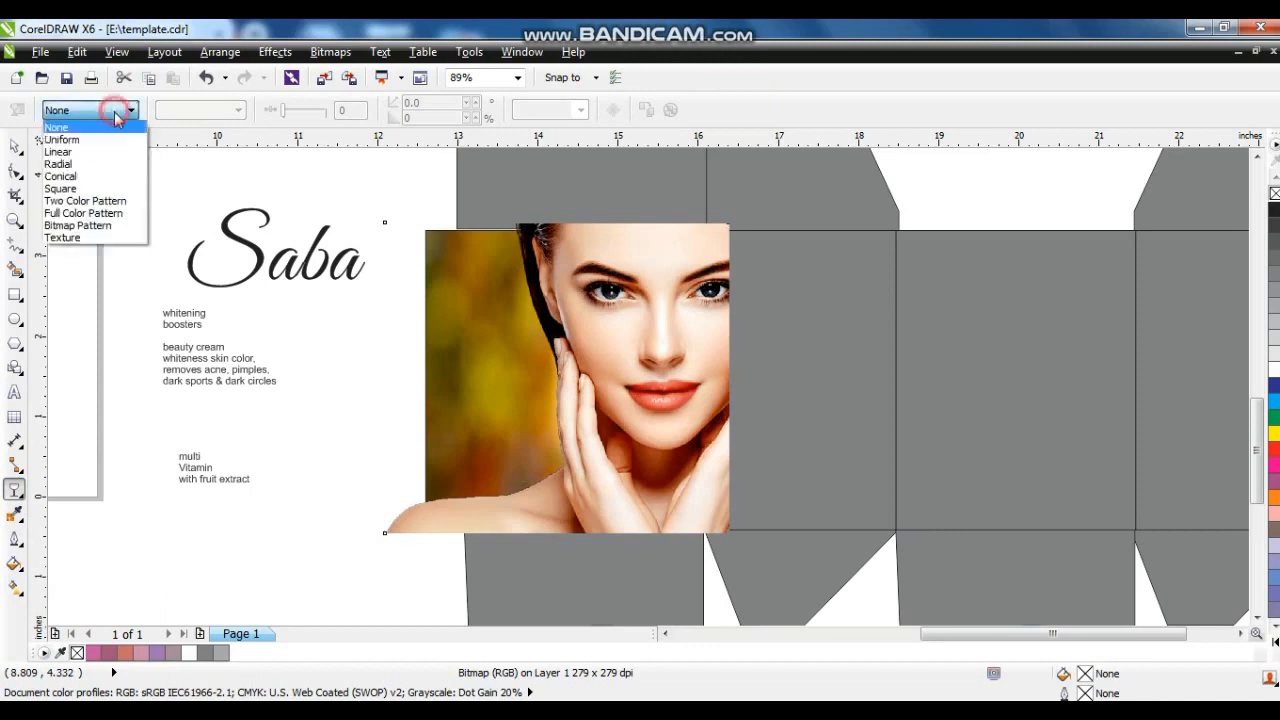
pyautogui.click(108, 136)
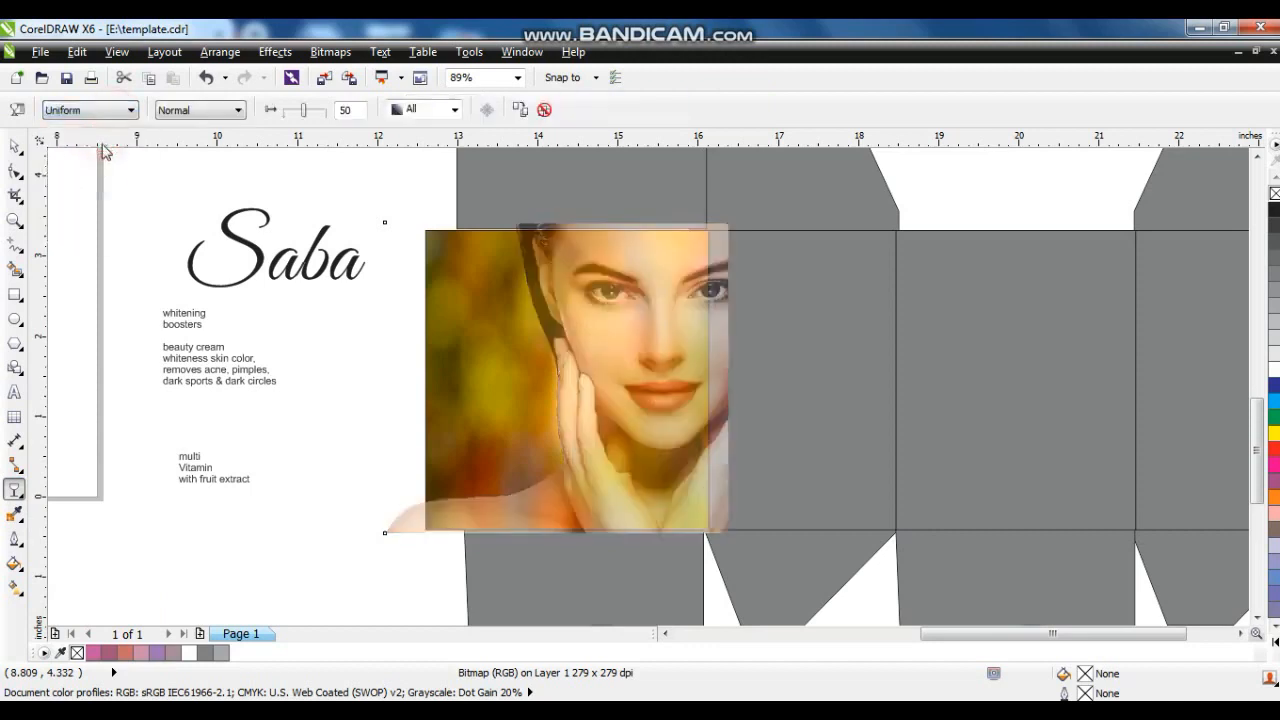
# - Nudge the transparent portrait horizontally until its shoulder edge aligns with the front panel's outer edge, at about x 14.77 in
pyautogui.click(15, 148)
pyautogui.press('Right')
pyautogui.press('Right')
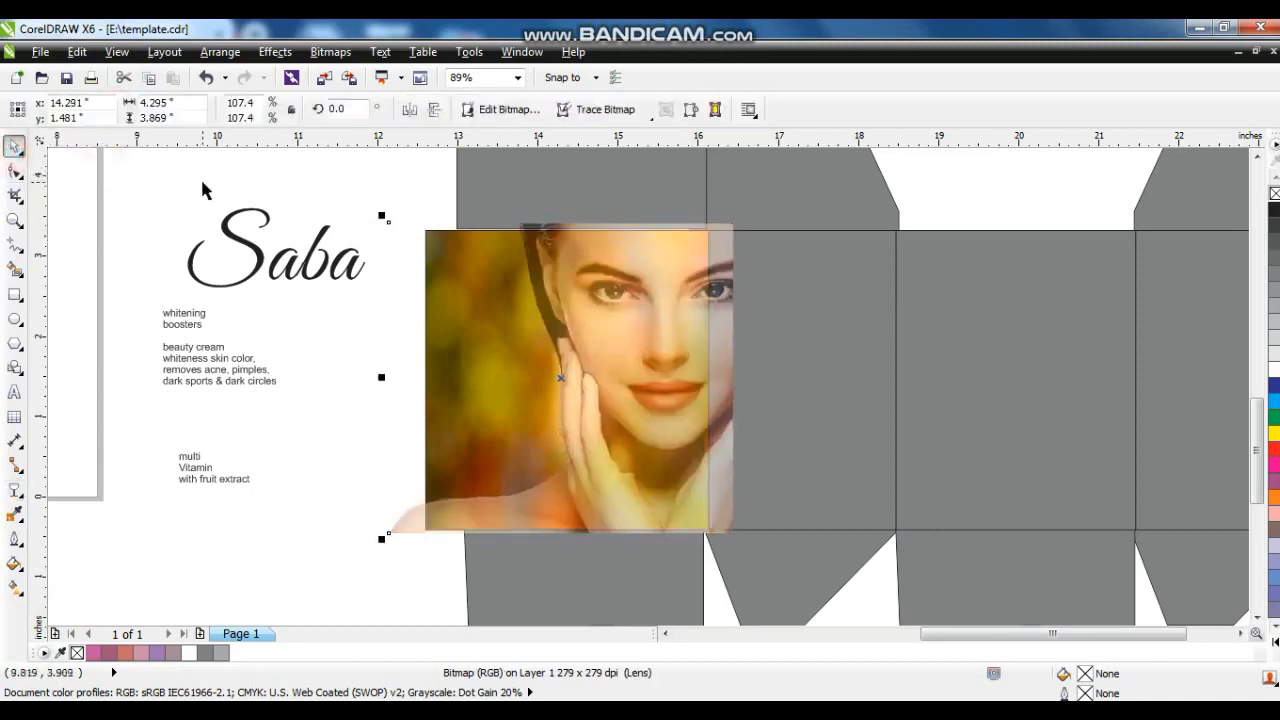
pyautogui.press('Right')
pyautogui.press('Right')
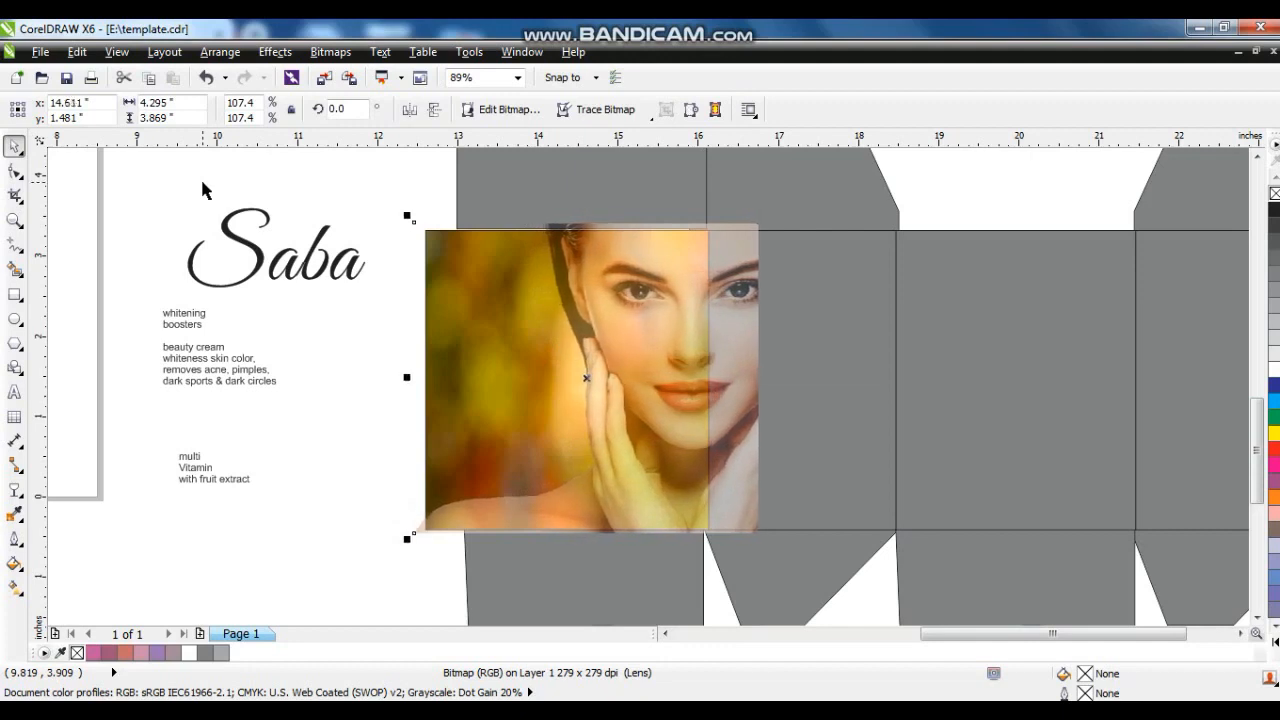
pyautogui.press('Right')
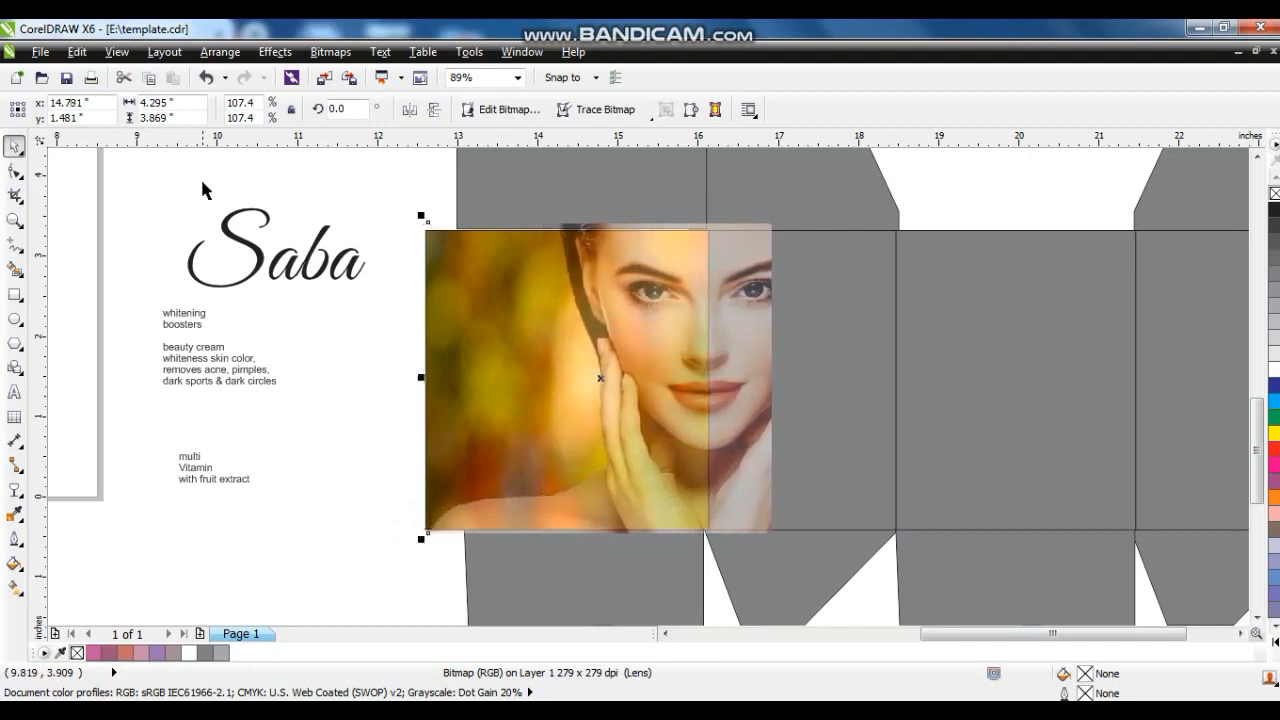
pyautogui.press('Left')
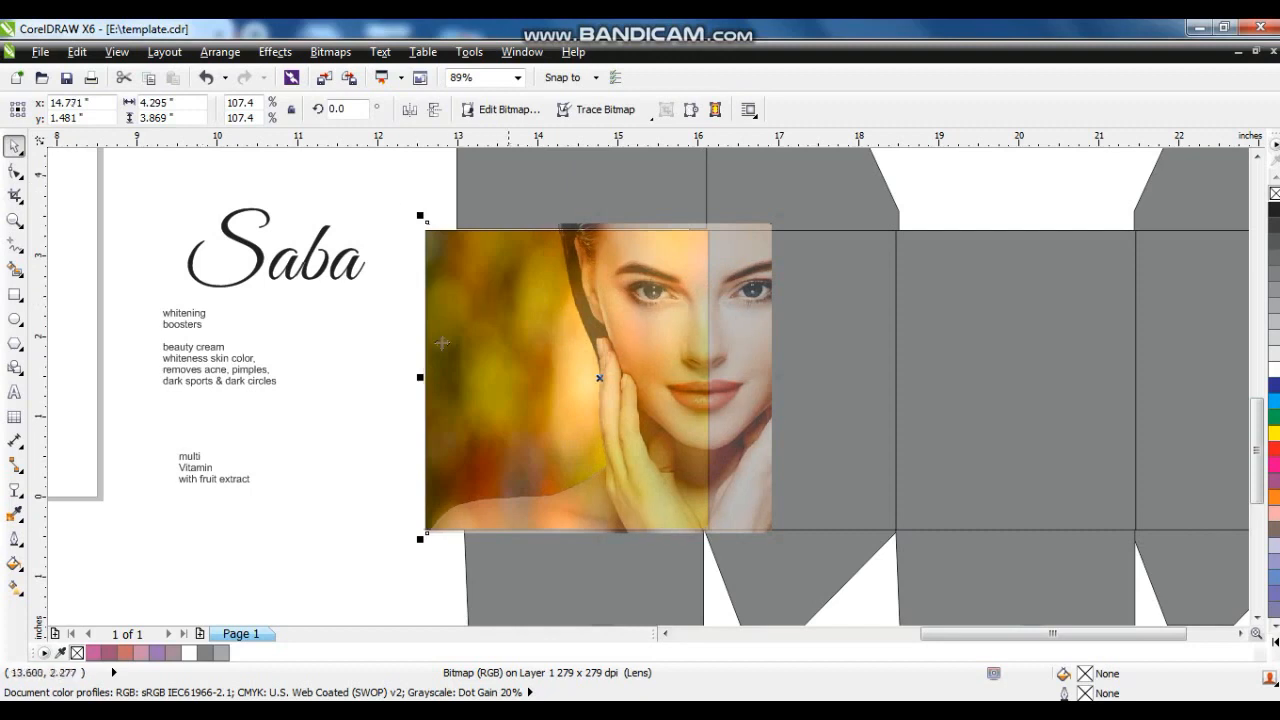
# - Remove the portrait's transparency and send it behind the front panel
pyautogui.click(15, 490)
pyautogui.click(126, 110)
pyautogui.click(108, 131)
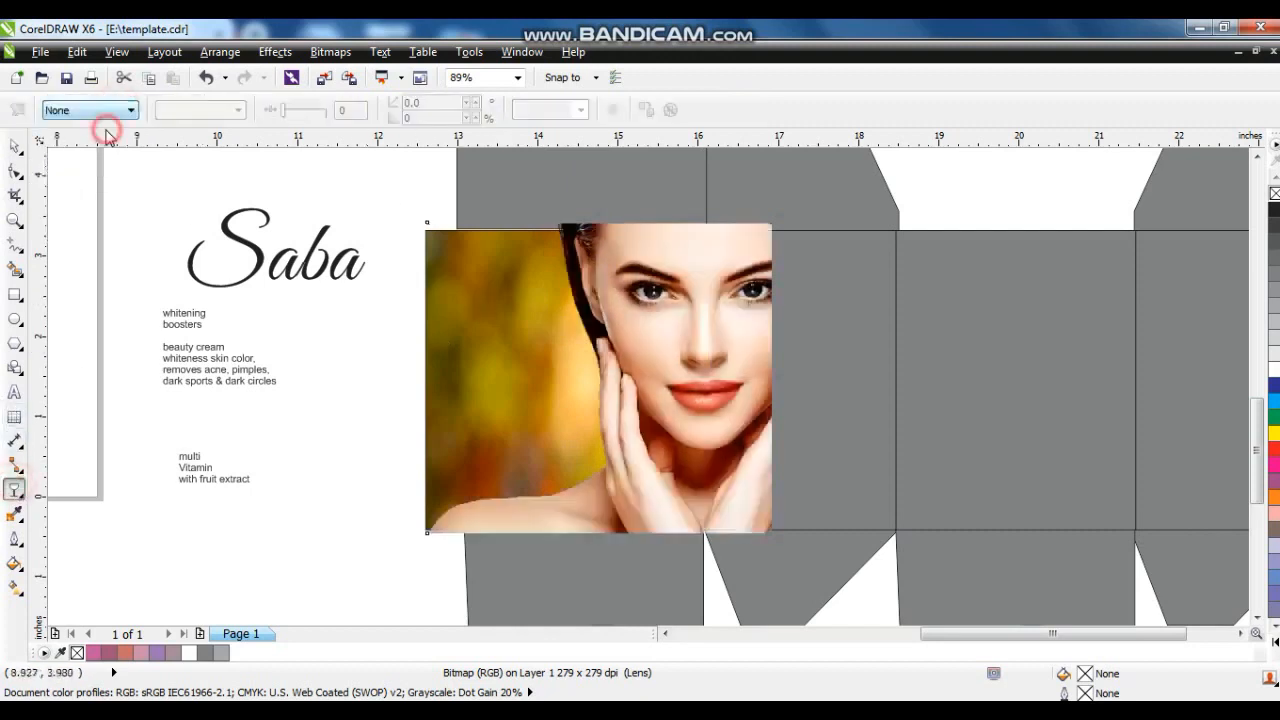
pyautogui.click(15, 146)
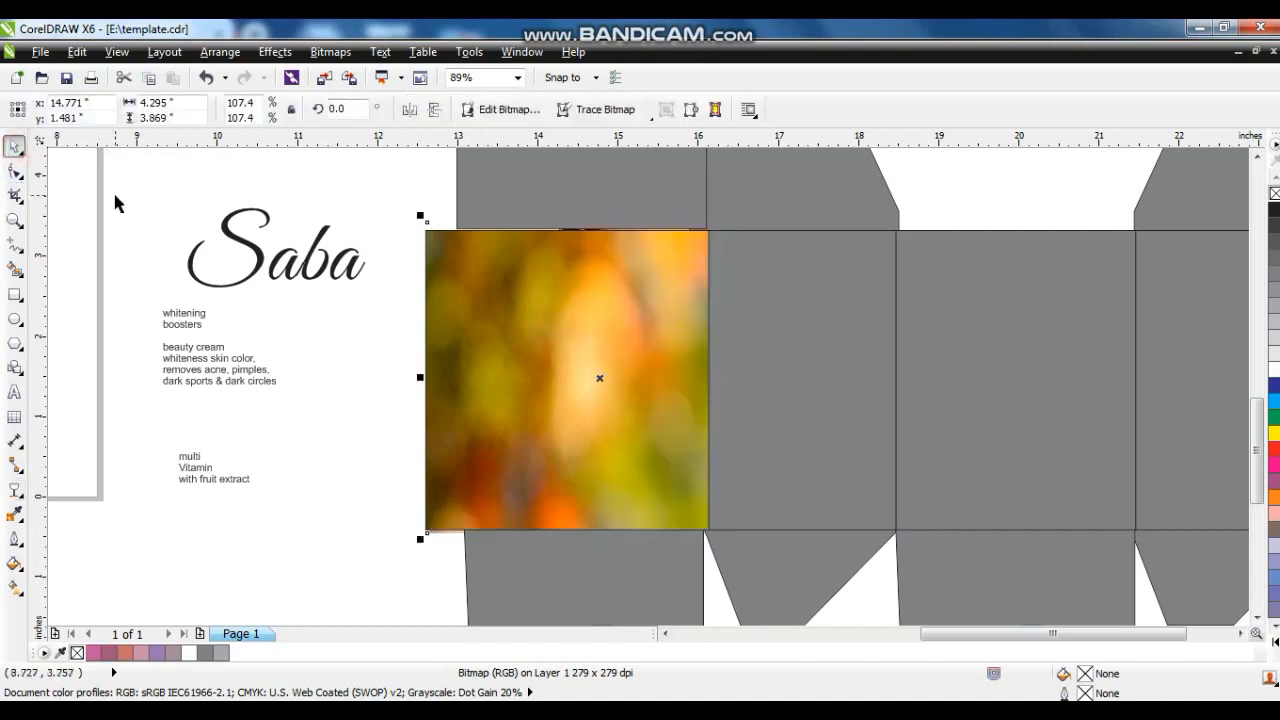
# - PowerClip the portrait inside the front panel frame with the blurred background
pyautogui.click(287, 53)
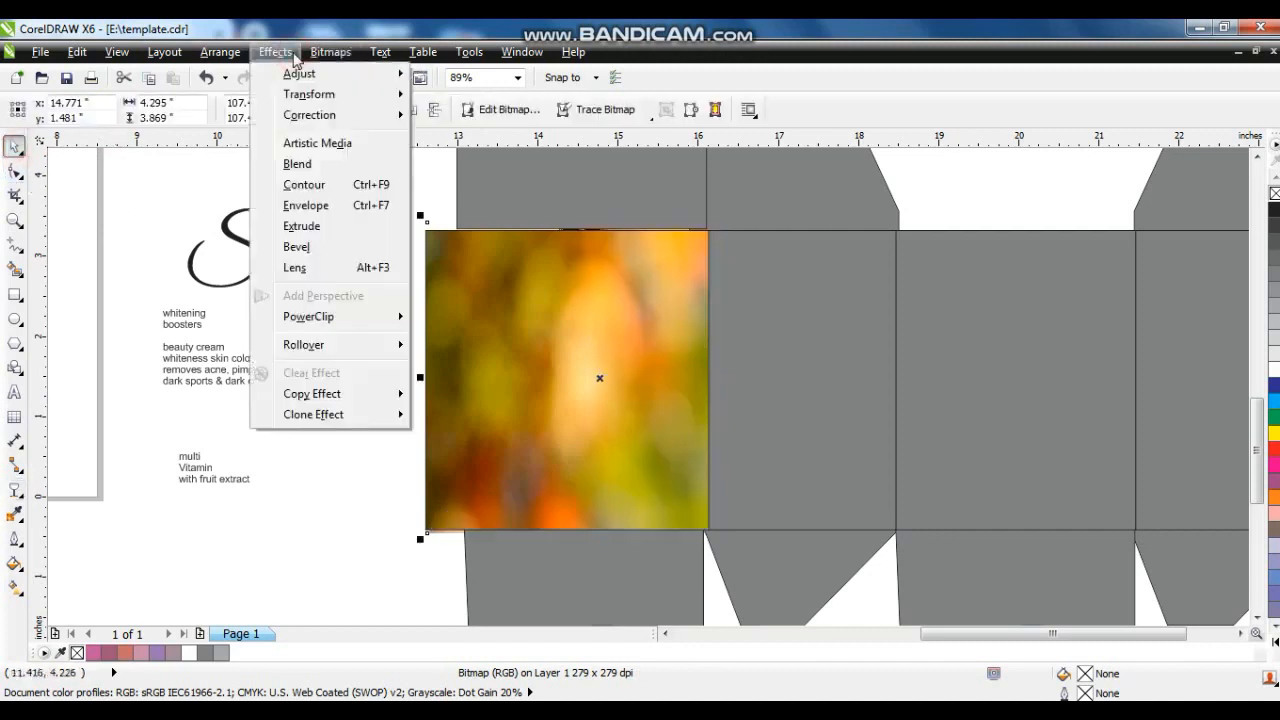
pyautogui.moveTo(365, 316)
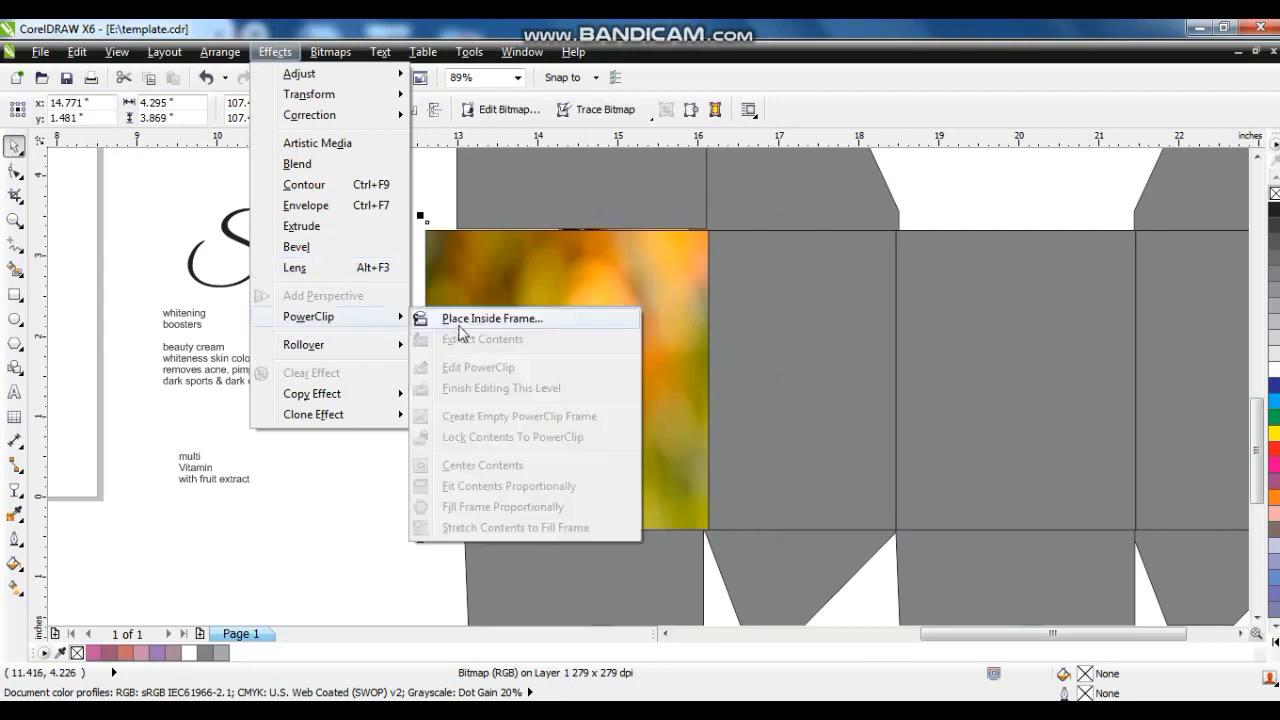
pyautogui.click(457, 331)
pyautogui.click(450, 247)
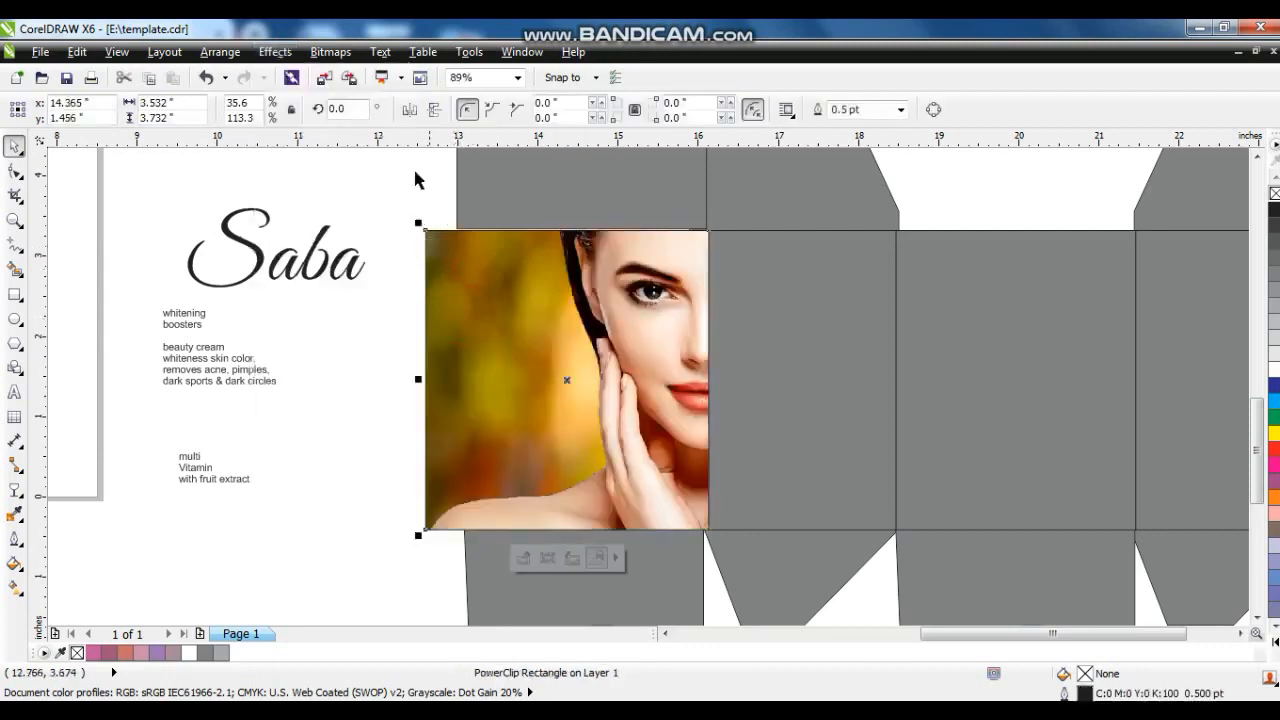
pyautogui.click(366, 159)
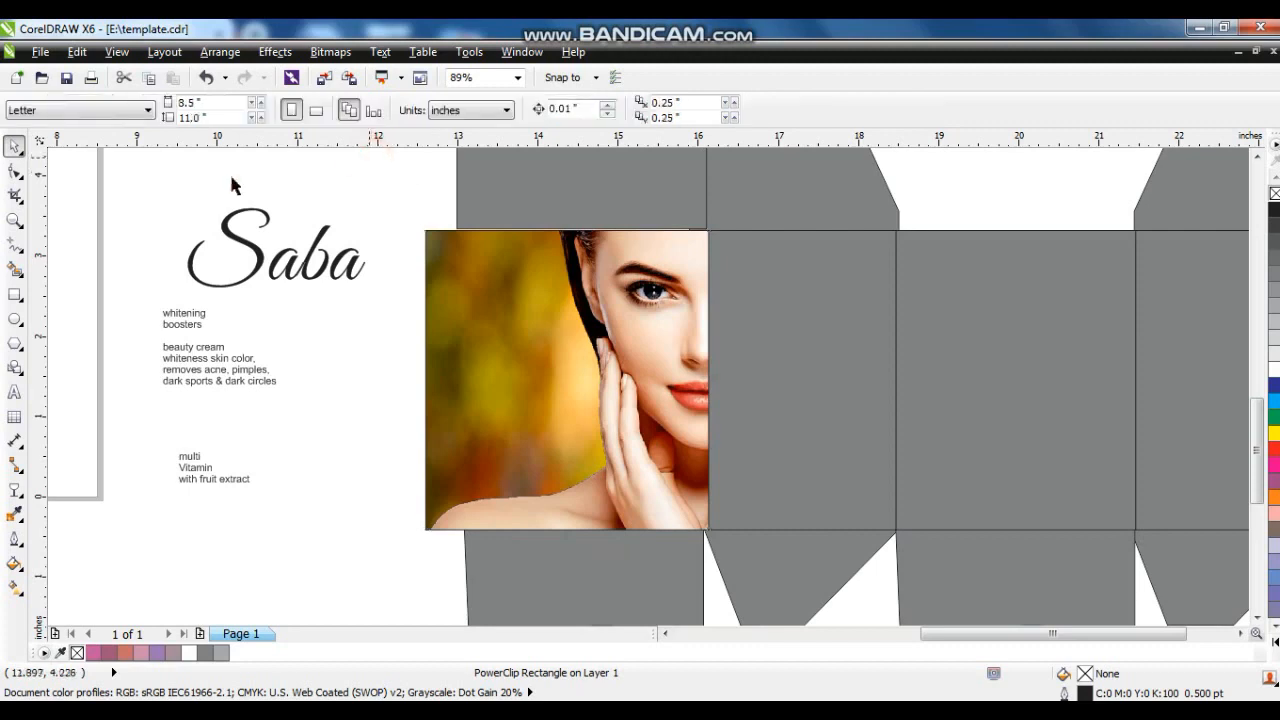
# - Draw a circle about 2.84 in wide over the front panel's lower corner at the portrait's shoulder
pyautogui.click(13, 222)
pyautogui.moveTo(194, 189); pyautogui.dragTo(768, 553)
pyautogui.click(14, 243)
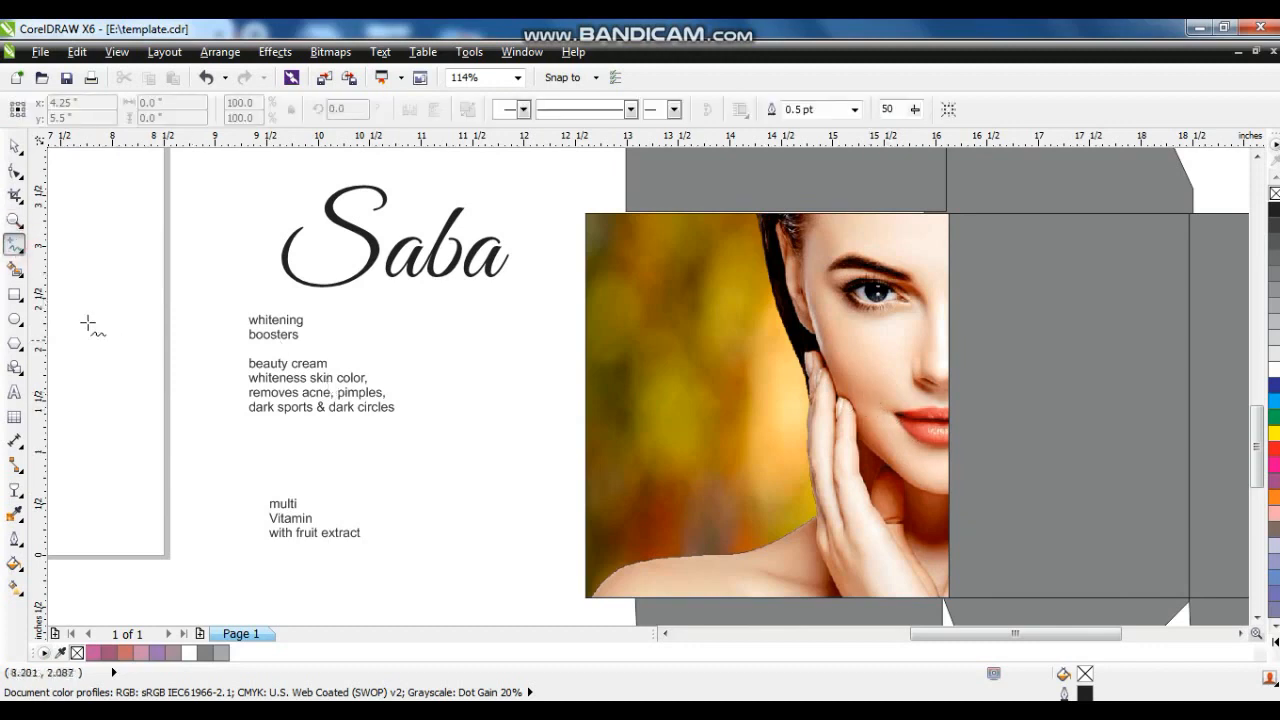
pyautogui.click(14, 320)
pyautogui.moveTo(541, 379); pyautogui.dragTo(838, 616)
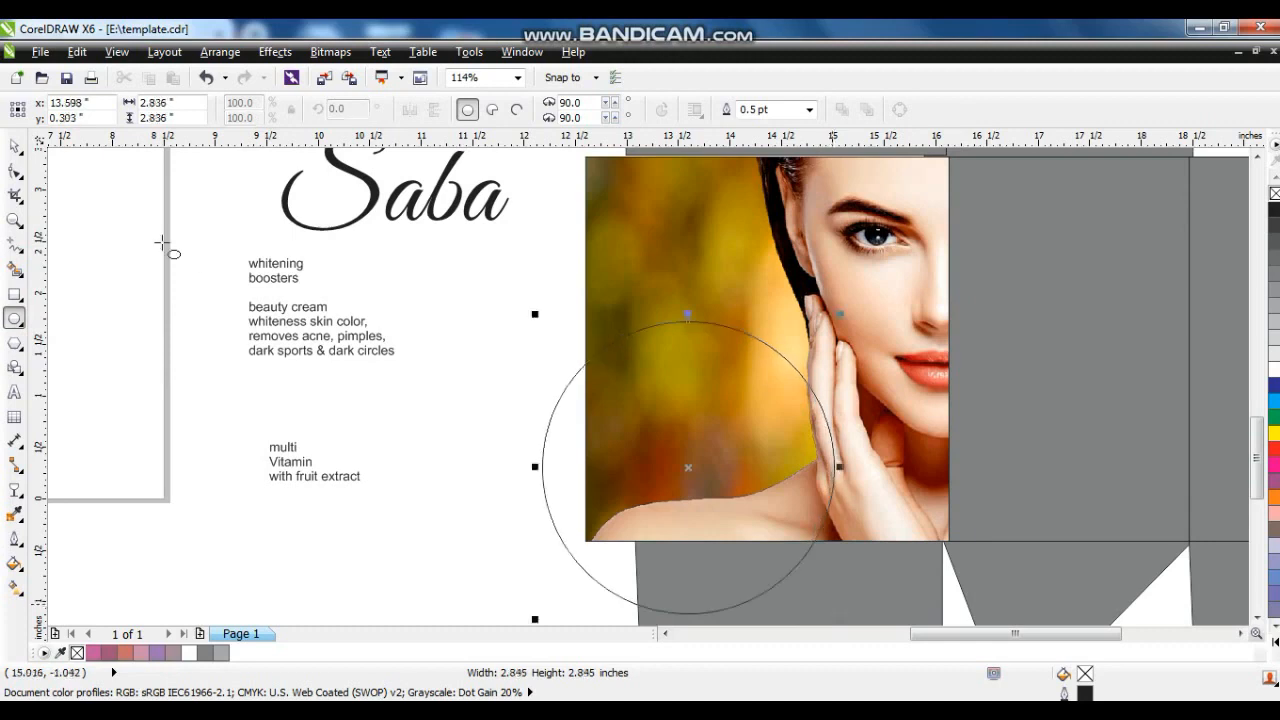
pyautogui.click(14, 148)
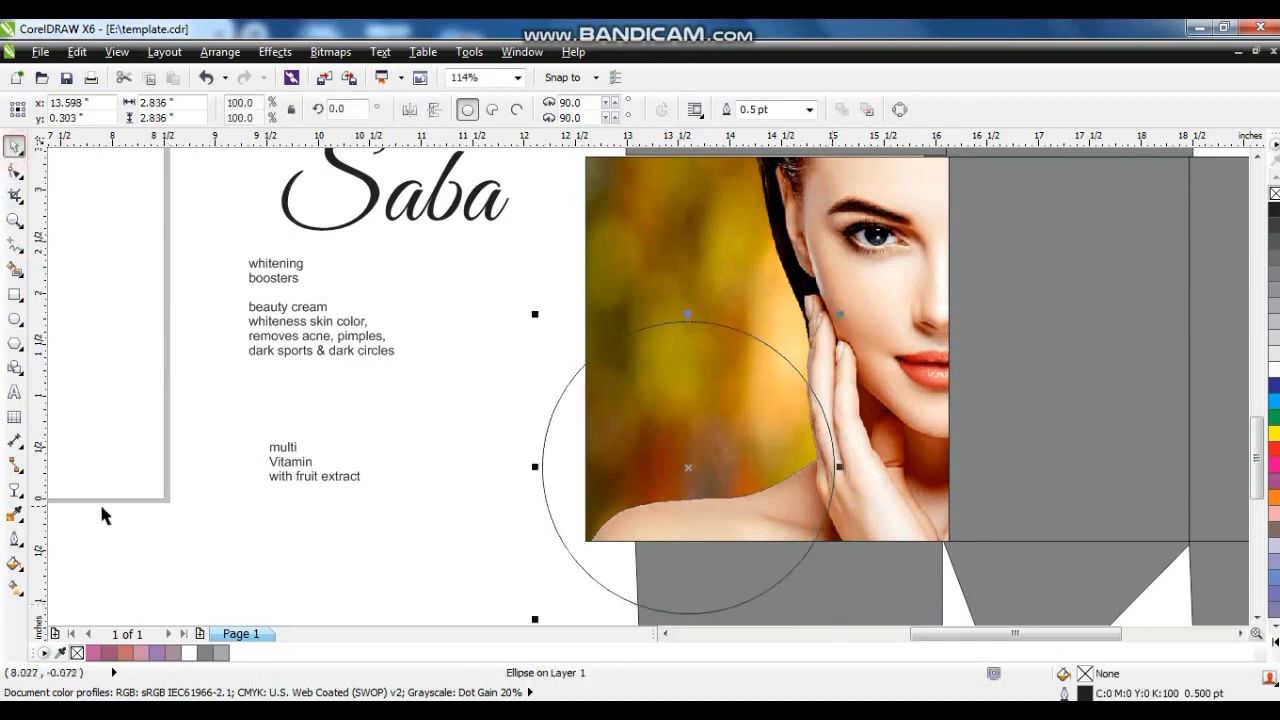
# - Fill the circle with a uniform dark red of C 42, M 90, Y 84, K 66
pyautogui.click(14, 563)
pyautogui.click(70, 422)
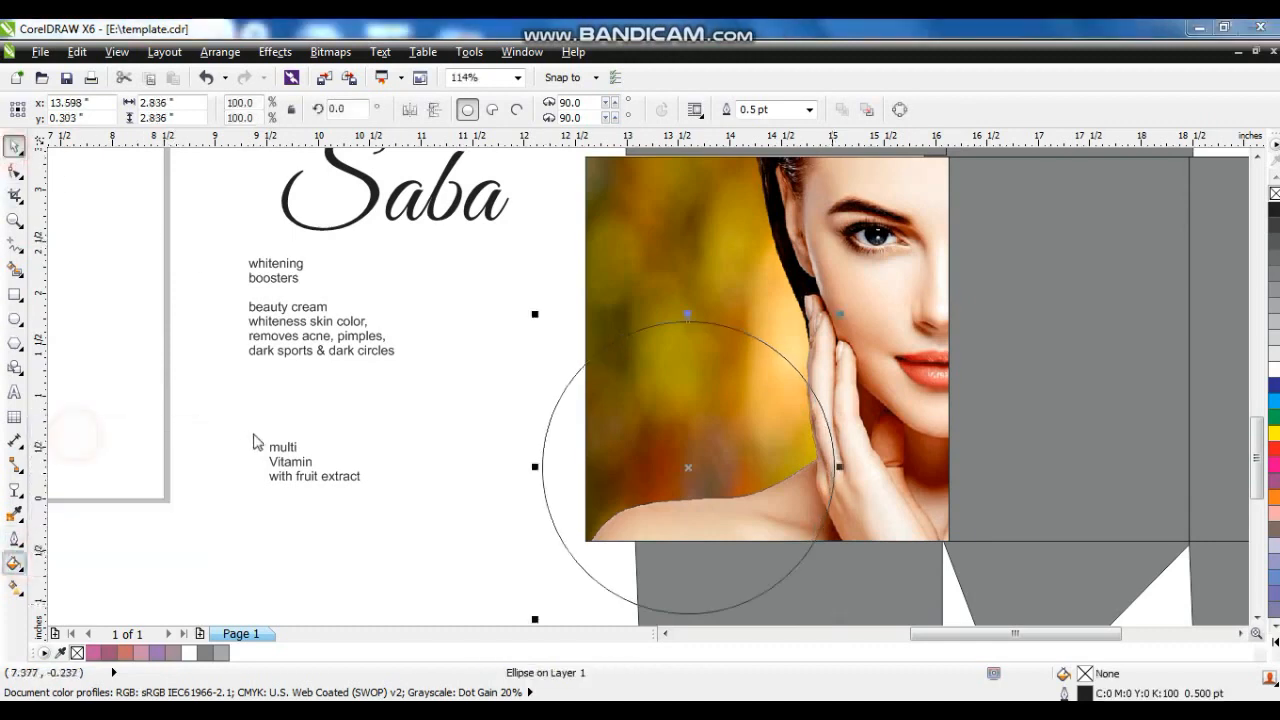
pyautogui.click(481, 225)
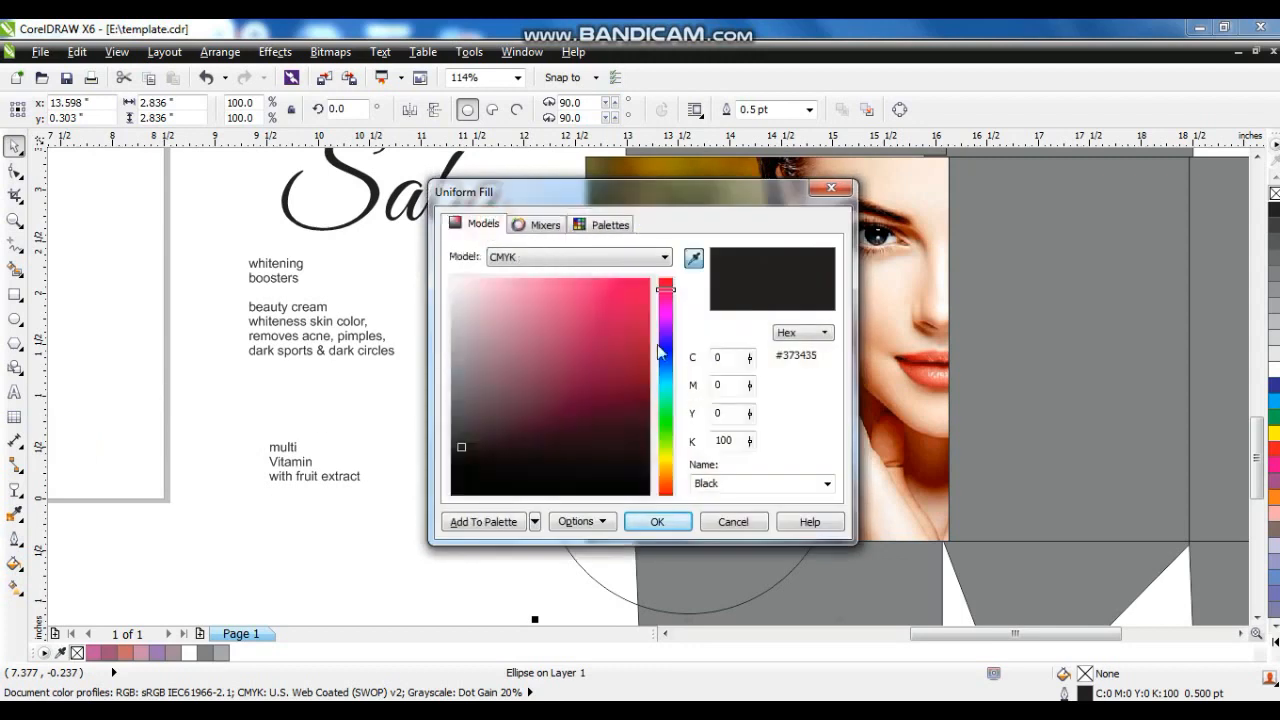
pyautogui.moveTo(621, 373); pyautogui.dragTo(631, 392)
pyautogui.moveTo(668, 468); pyautogui.dragTo(670, 507)
pyautogui.moveTo(635, 401)
pyautogui.mouseDown()
pyautogui.moveTo(634, 420)
pyautogui.moveTo(637, 409)
pyautogui.mouseUp()
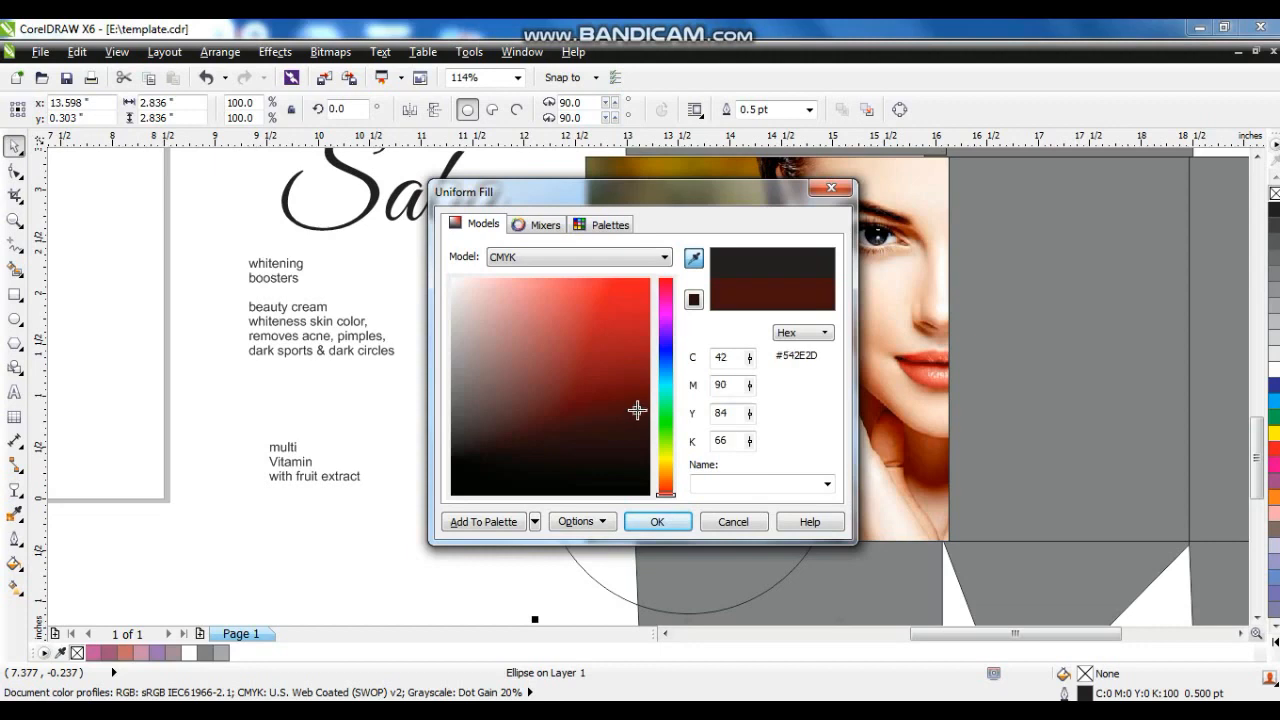
pyautogui.click(645, 532)
# - Apply a linear fountain fill to the circle, running upward from dark red to white
pyautogui.press('g')
pyautogui.moveTo(788, 530); pyautogui.dragTo(724, 373)
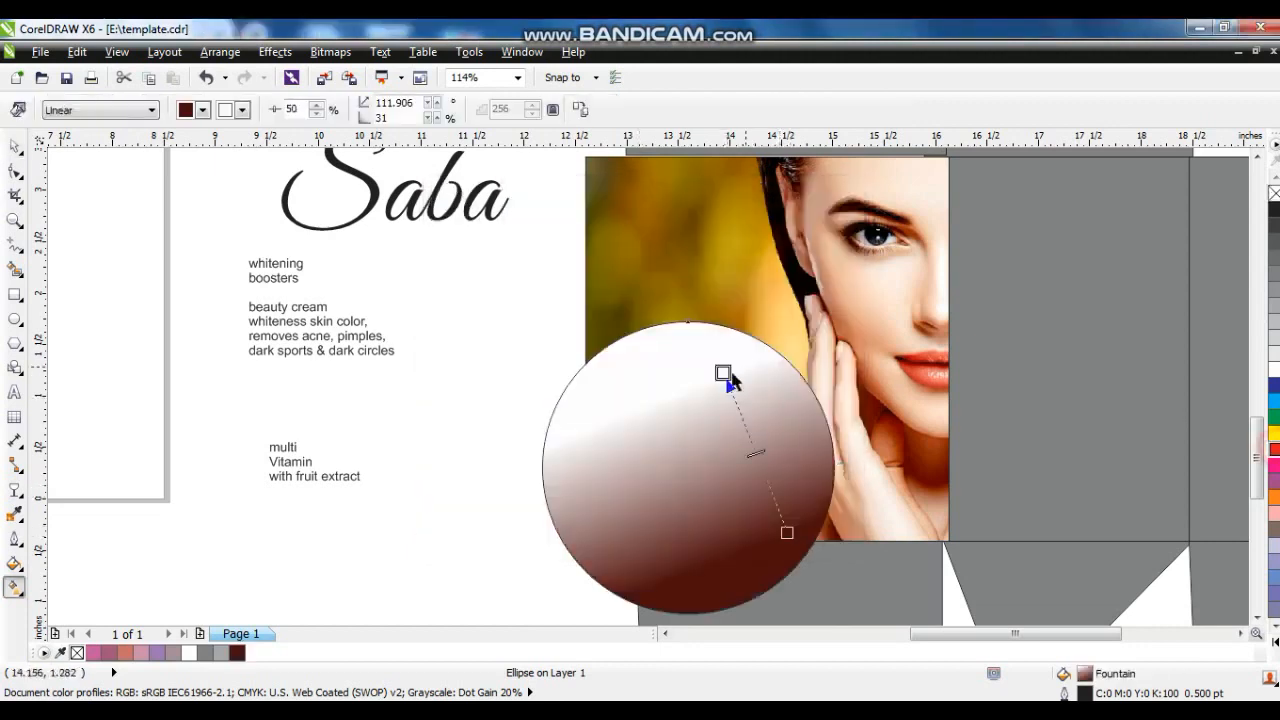
# - Change the circle's gradient end colour from white to red, lengthen the blend toward the circle's upper edge, and remove its outline
pyautogui.moveTo(1274, 449); pyautogui.dragTo(725, 372)
pyautogui.moveTo(725, 372); pyautogui.dragTo(713, 347)
pyautogui.moveTo(788, 533); pyautogui.dragTo(755, 513)
pyautogui.moveTo(705, 340); pyautogui.dragTo(697, 329)
pyautogui.click(16, 147)
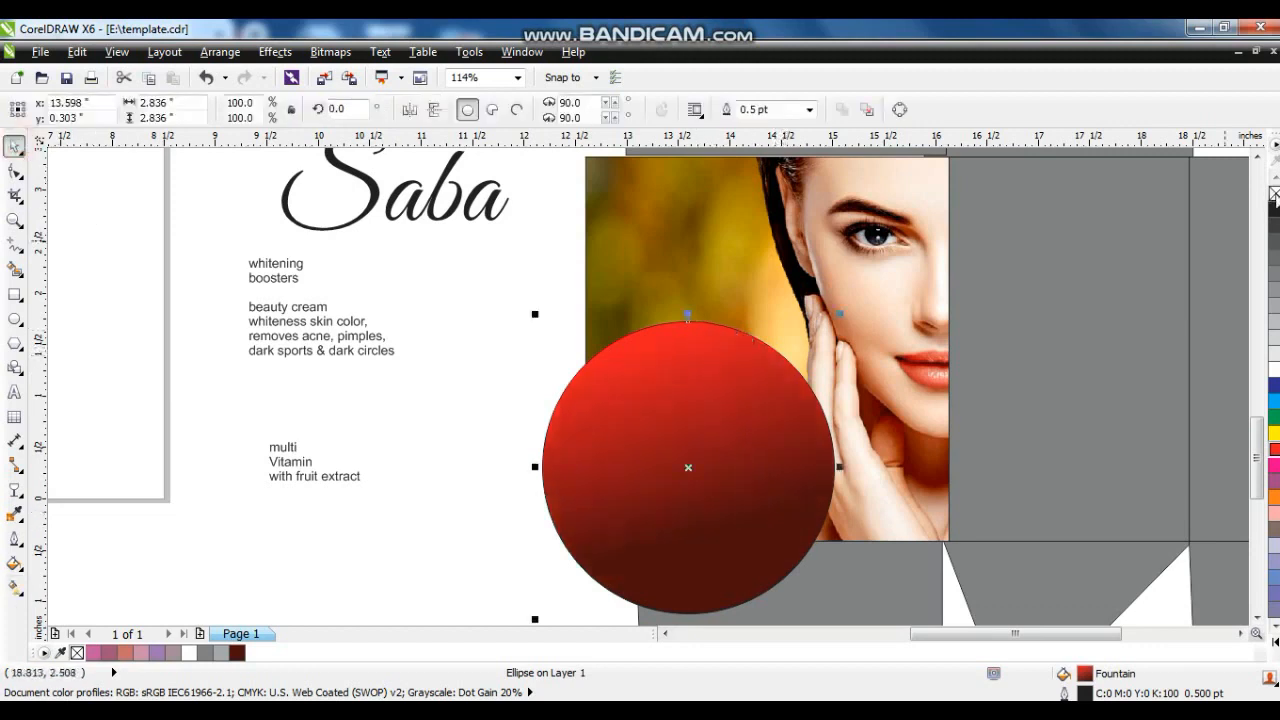
pyautogui.rightClick(1275, 194)
# - Enlarge a copy of the circle to about 2.96 in wide behind it and fill it with C 49, M 84, Y 78, K 73
pyautogui.moveTo(534, 314); pyautogui.dragTo(517, 300)
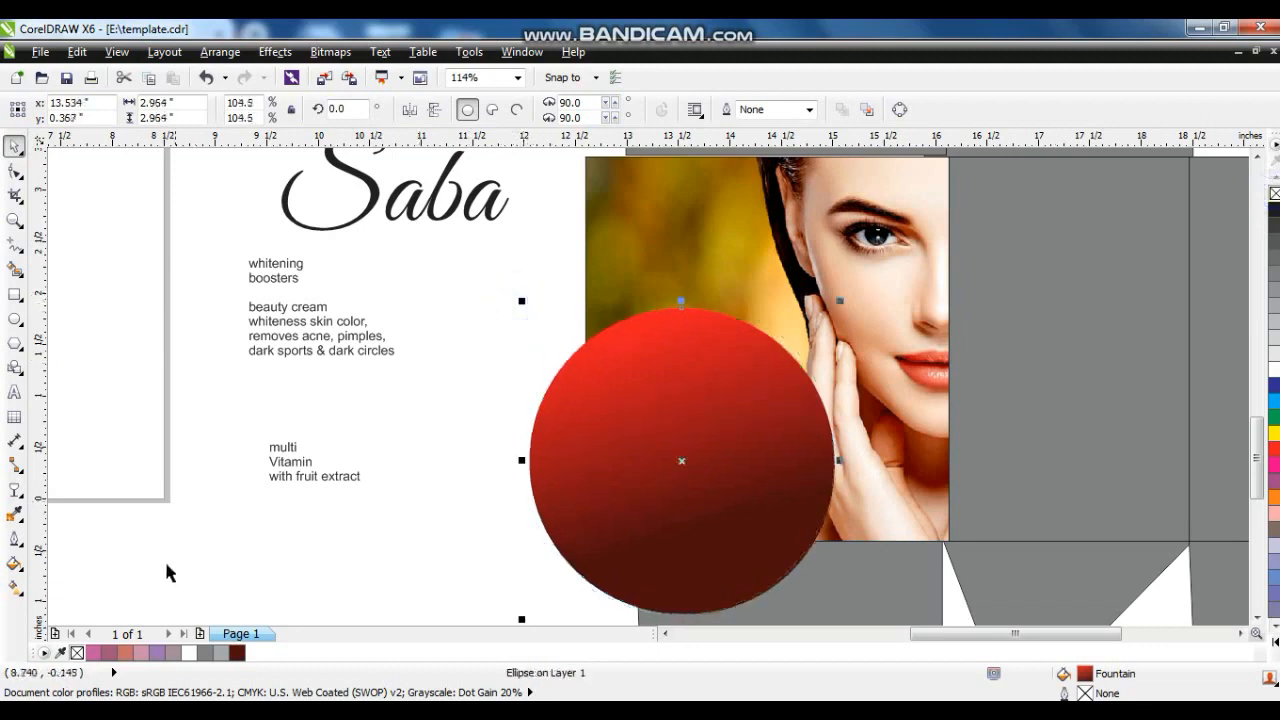
pyautogui.click(240, 653)
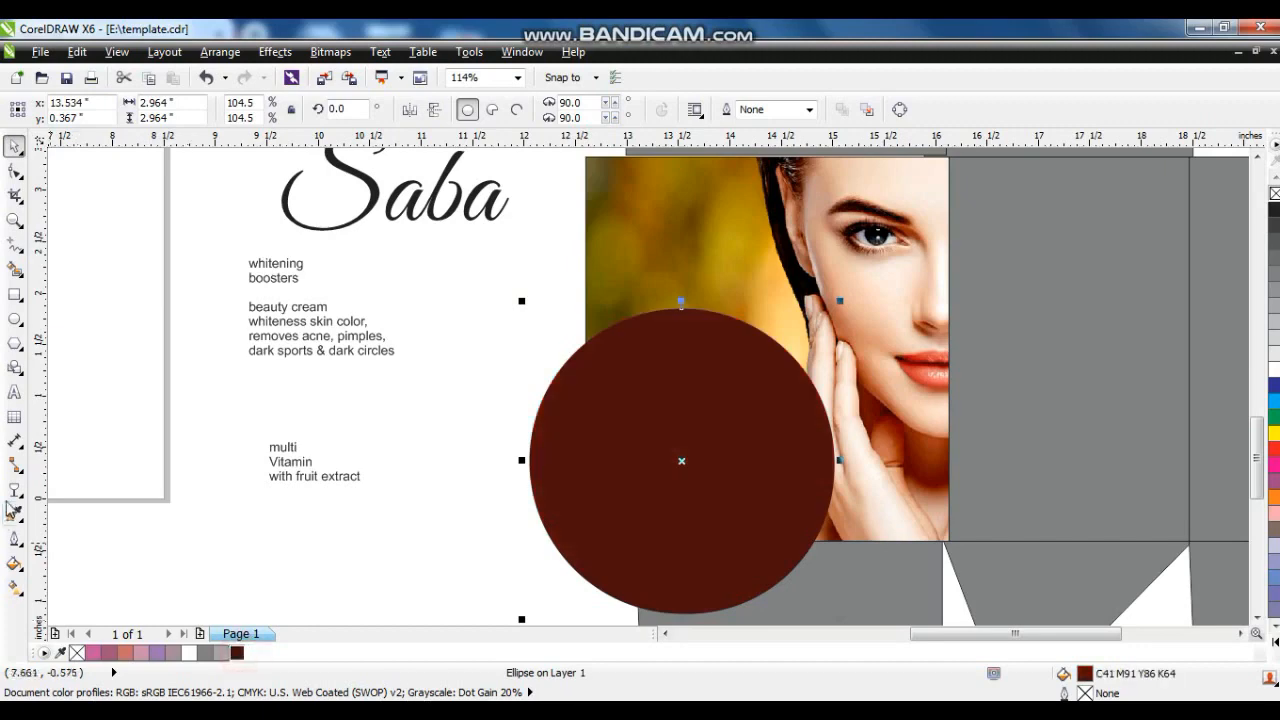
pyautogui.click(15, 565)
pyautogui.click(82, 419)
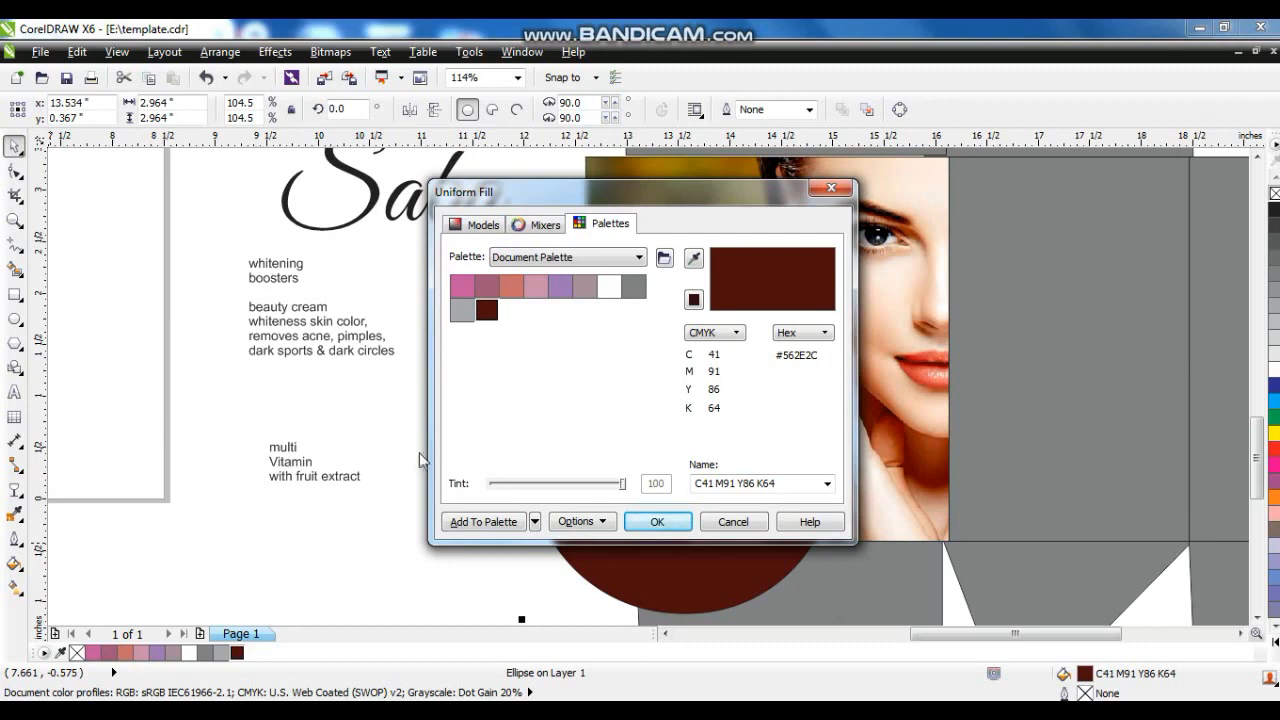
pyautogui.click(478, 224)
pyautogui.click(638, 425)
pyautogui.click(657, 520)
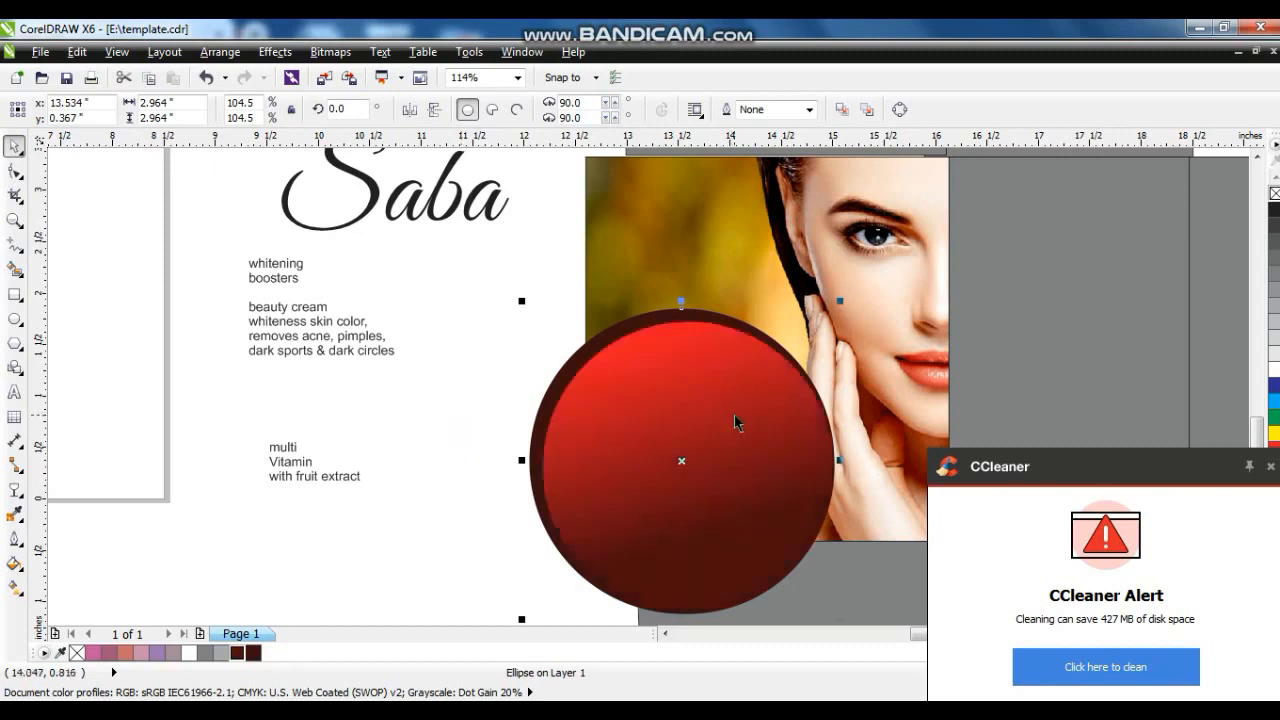
# - Add a copy of the dark circle about 3.05 in wide behind the others with the Cylinder - Gold 01 fountain fill preset
pyautogui.moveTo(521, 300); pyautogui.dragTo(513, 292)
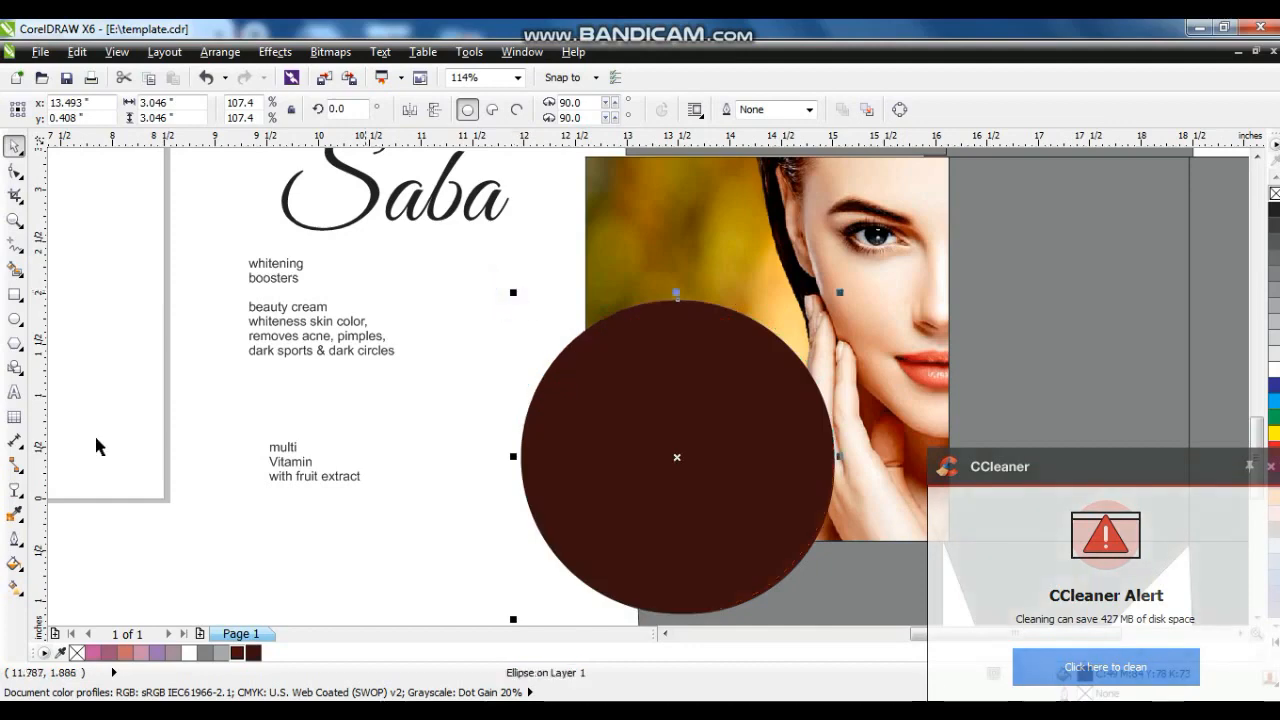
pyautogui.click(15, 563)
pyautogui.click(85, 452)
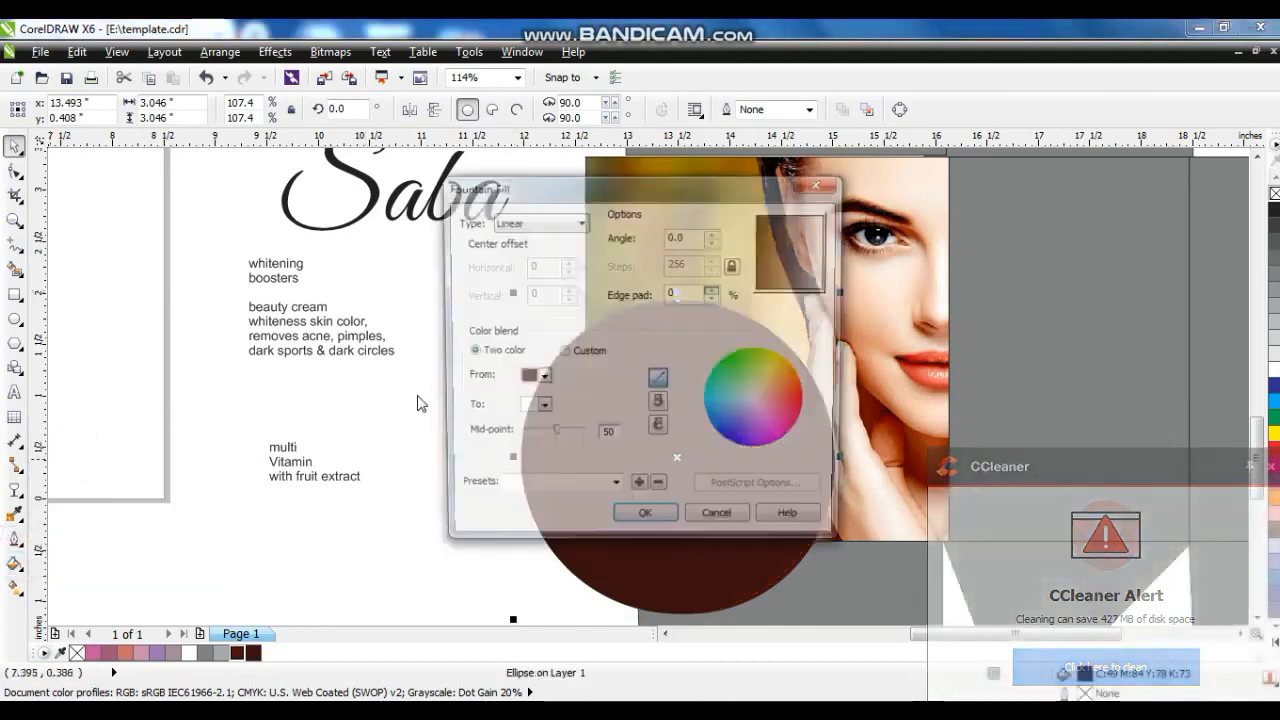
pyautogui.click(564, 352)
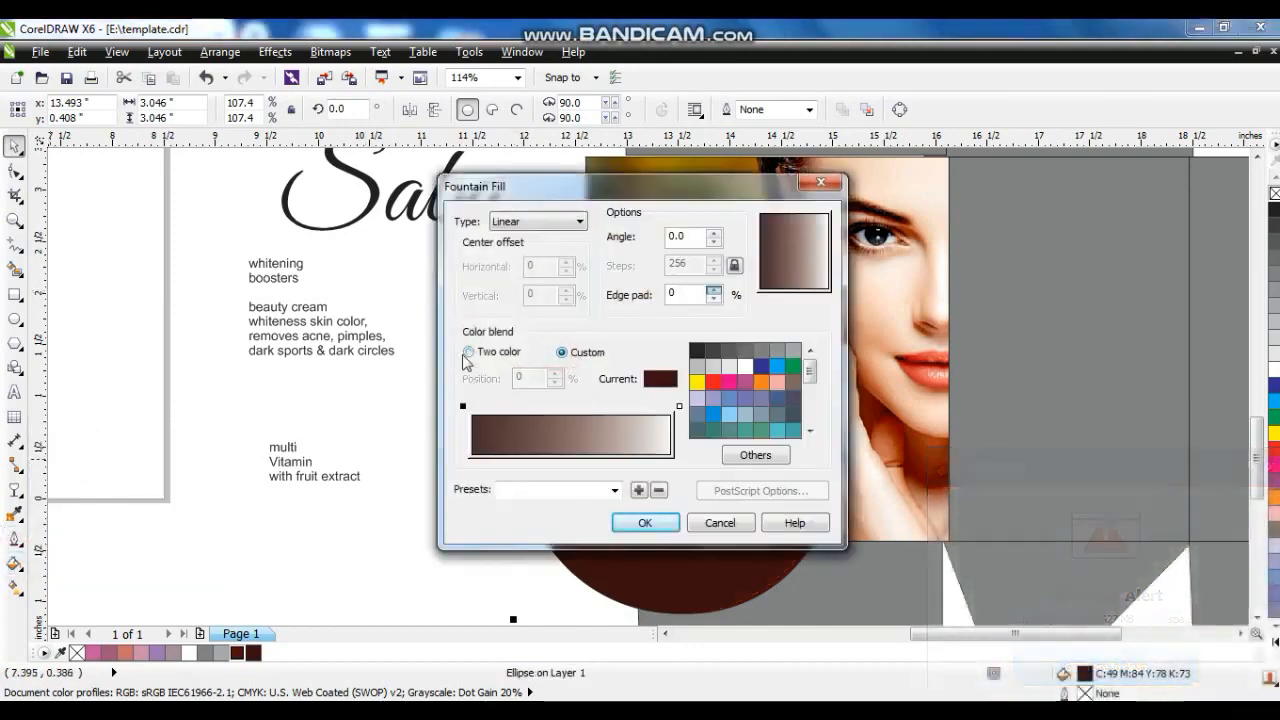
pyautogui.click(467, 352)
pyautogui.click(614, 490)
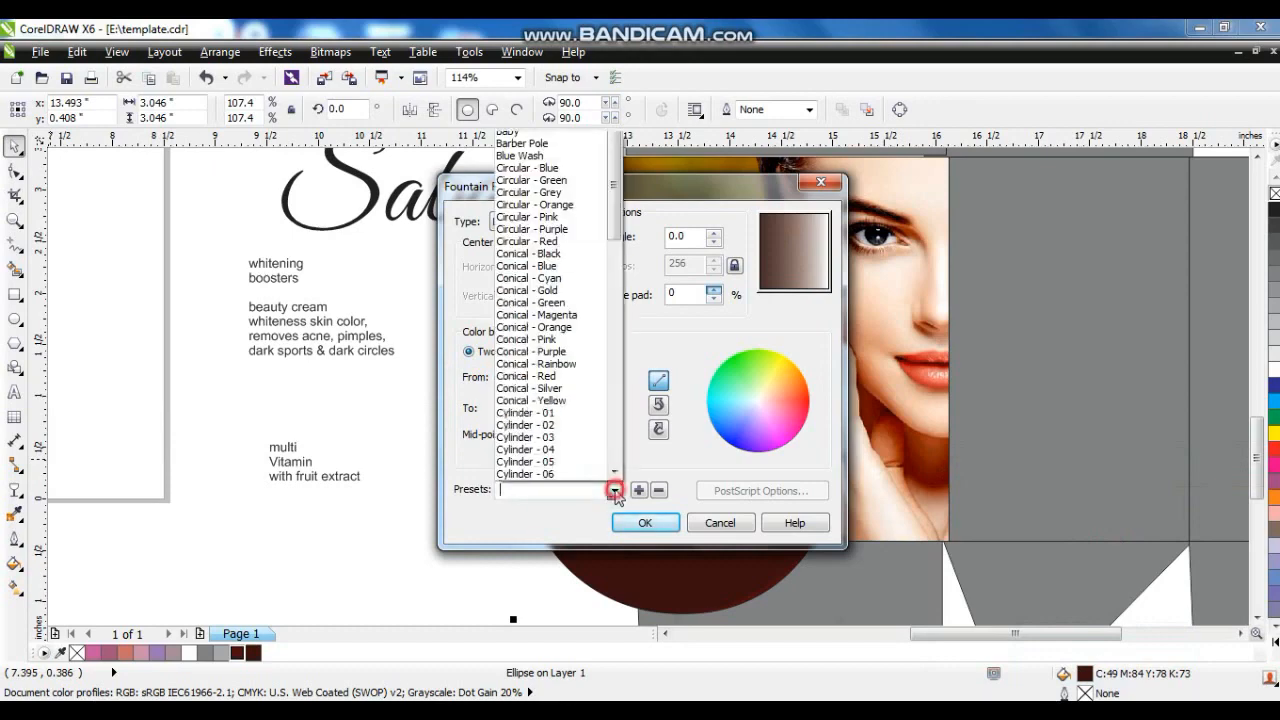
pyautogui.scroll(-9, 617, 433)
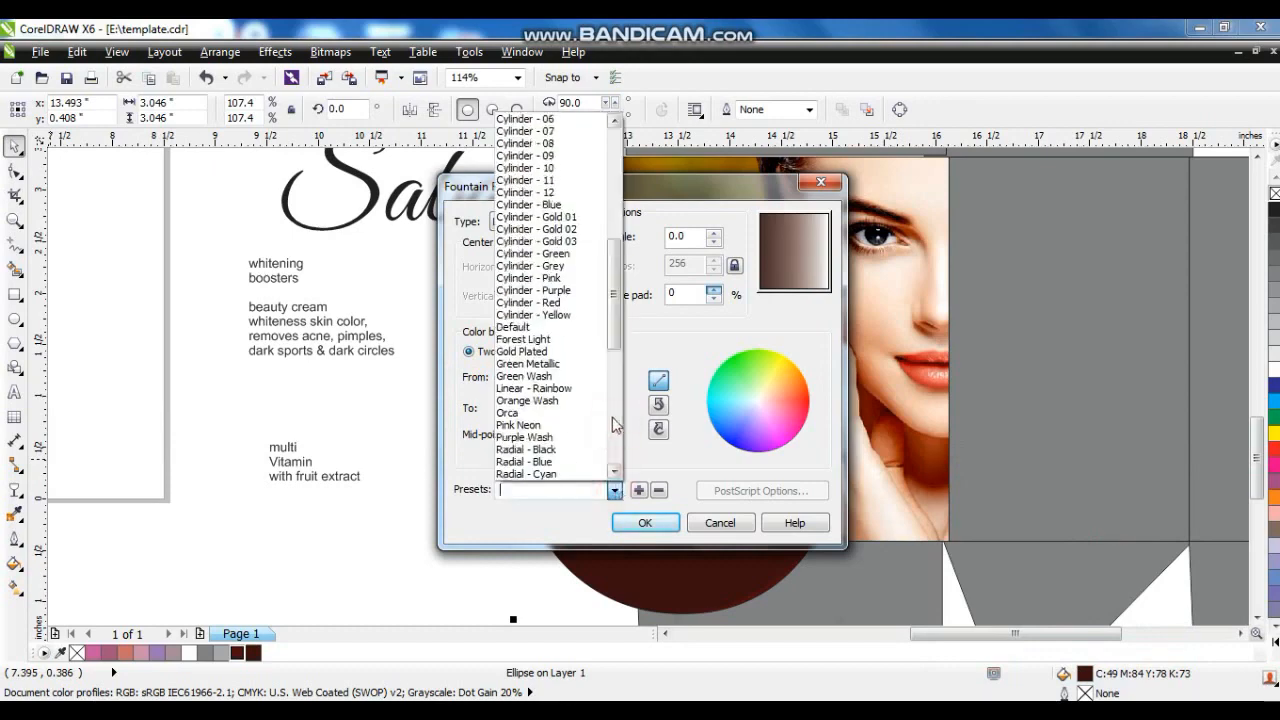
pyautogui.click(536, 216)
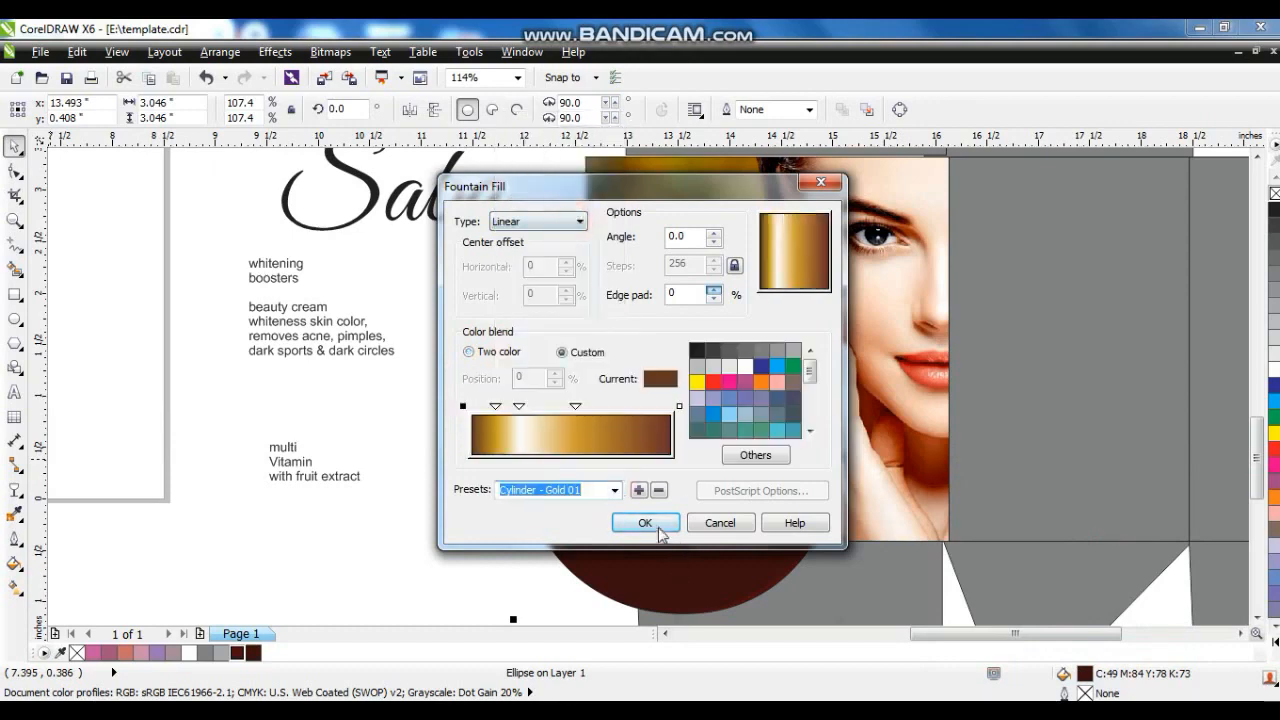
pyautogui.click(646, 523)
pyautogui.hotkey('ctrl', 'v')
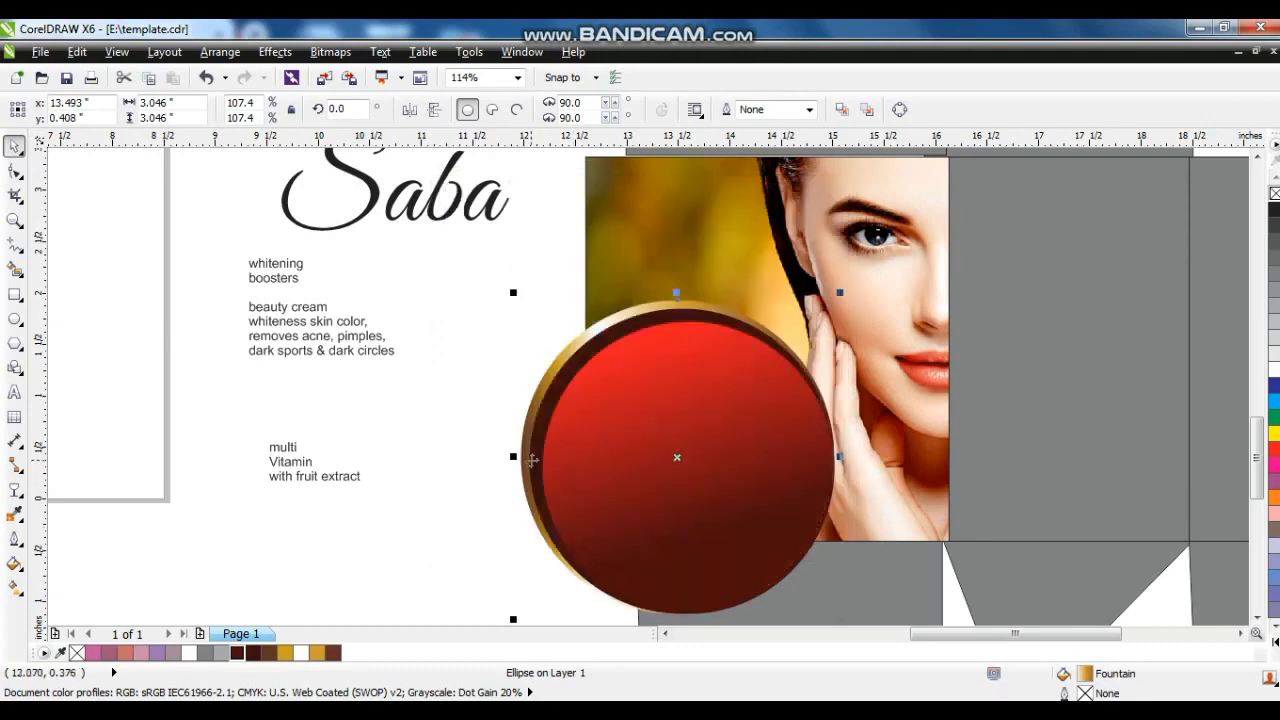
# - PowerClip the three circles together inside the front panel frame
pyautogui.moveTo(437, 257); pyautogui.dragTo(885, 613)
pyautogui.rightClick(756, 380)
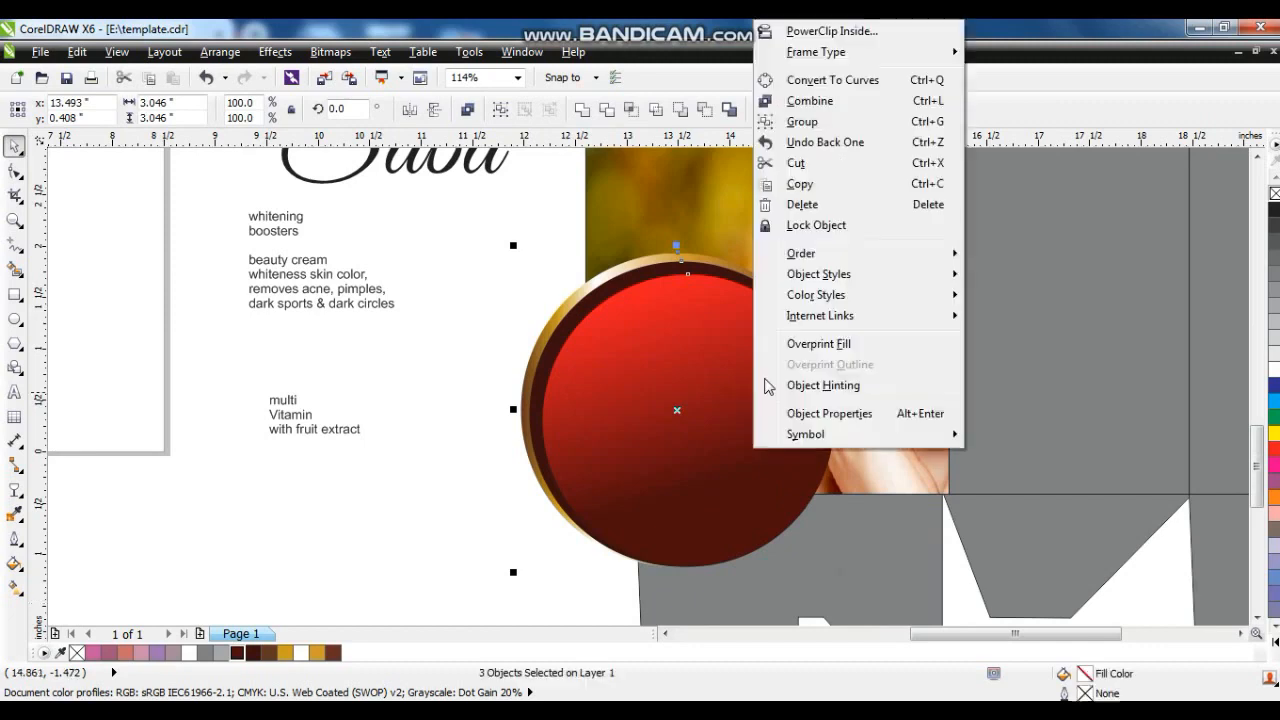
pyautogui.click(801, 33)
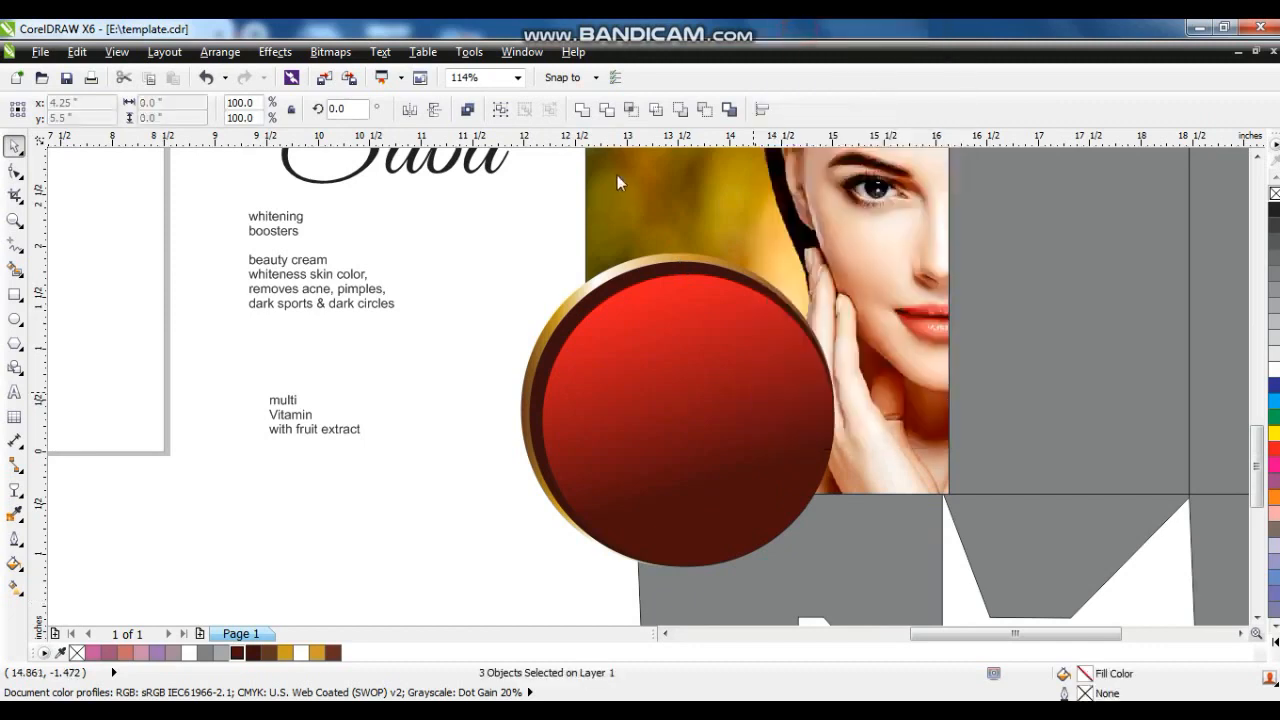
pyautogui.click(617, 176)
# - Edit the front panel's PowerClip contents so the three circles sit behind the portrait but above the blurred background, and finish editing
pyautogui.rightClick(617, 174)
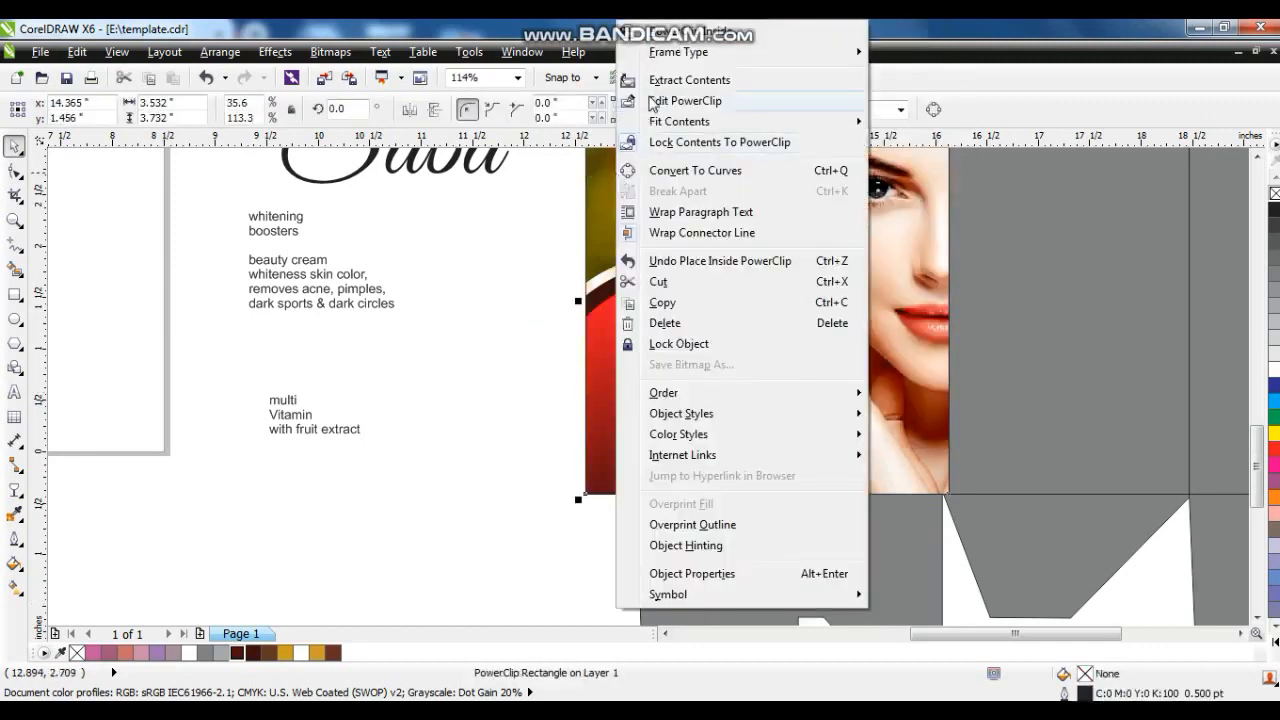
pyautogui.click(655, 101)
pyautogui.moveTo(674, 436); pyautogui.dragTo(862, 584)
pyautogui.hotkey('shift', 'pagedown')
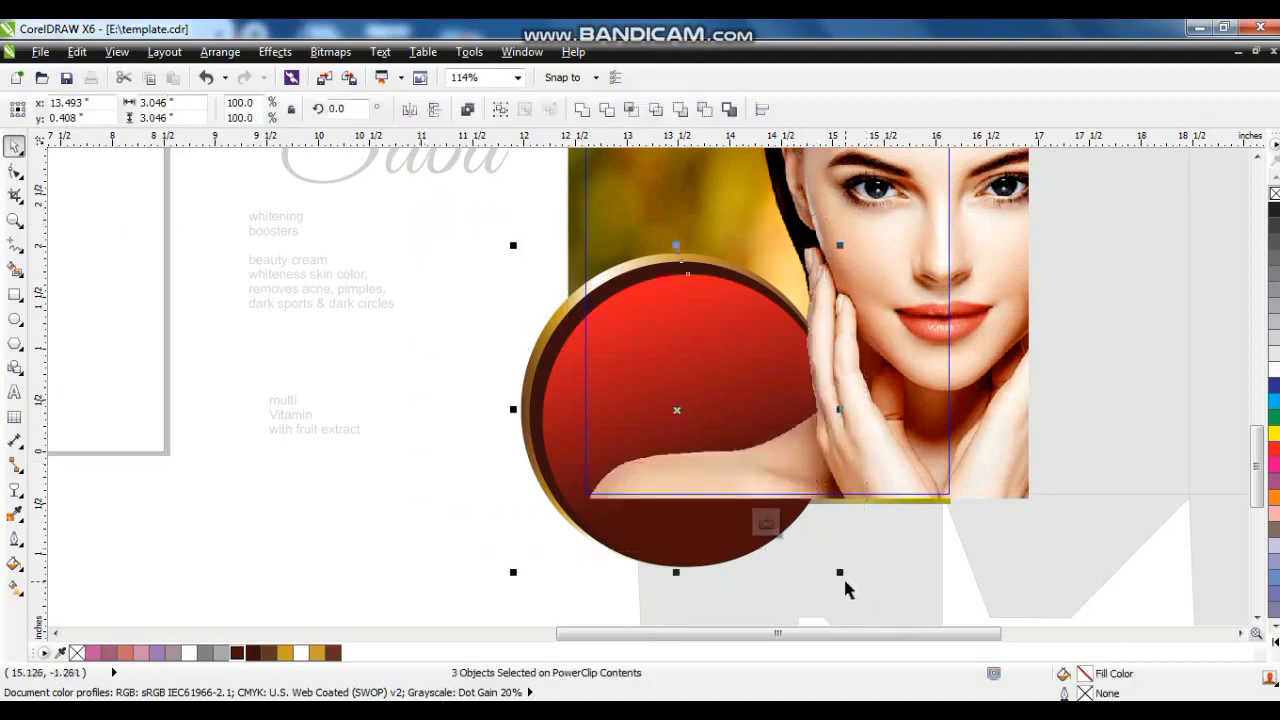
pyautogui.rightClick(724, 510)
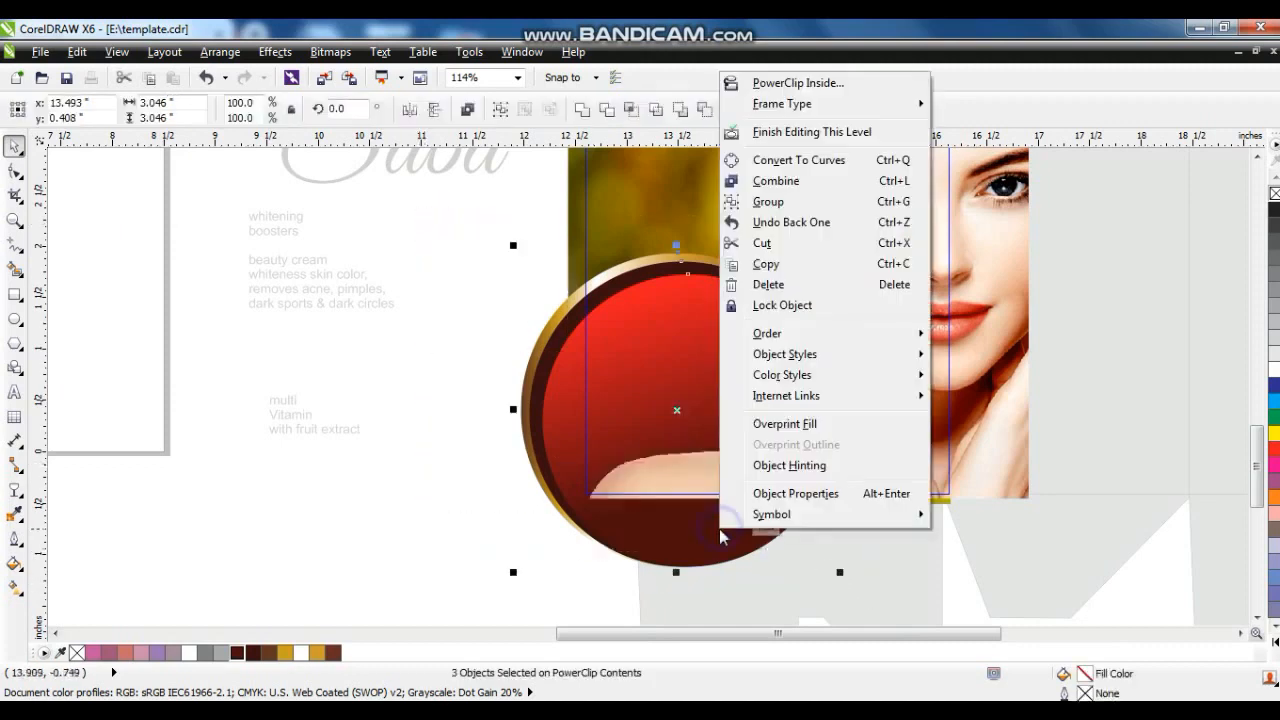
pyautogui.click(766, 132)
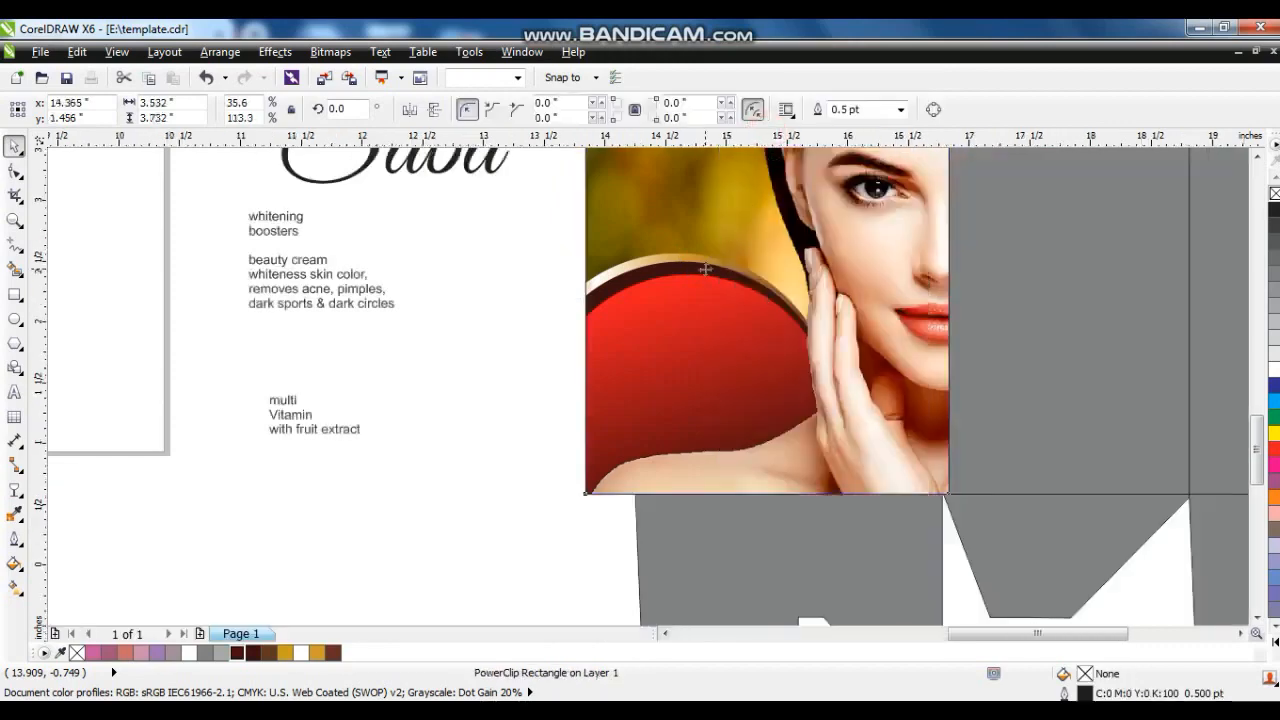
# - Place the Saba text on the red circle in white, scaled to about 66 pt and rotated about 16 degrees
pyautogui.scroll(1, 672, 307)
pyautogui.click(272, 248)
pyautogui.moveTo(264, 235); pyautogui.dragTo(588, 506)
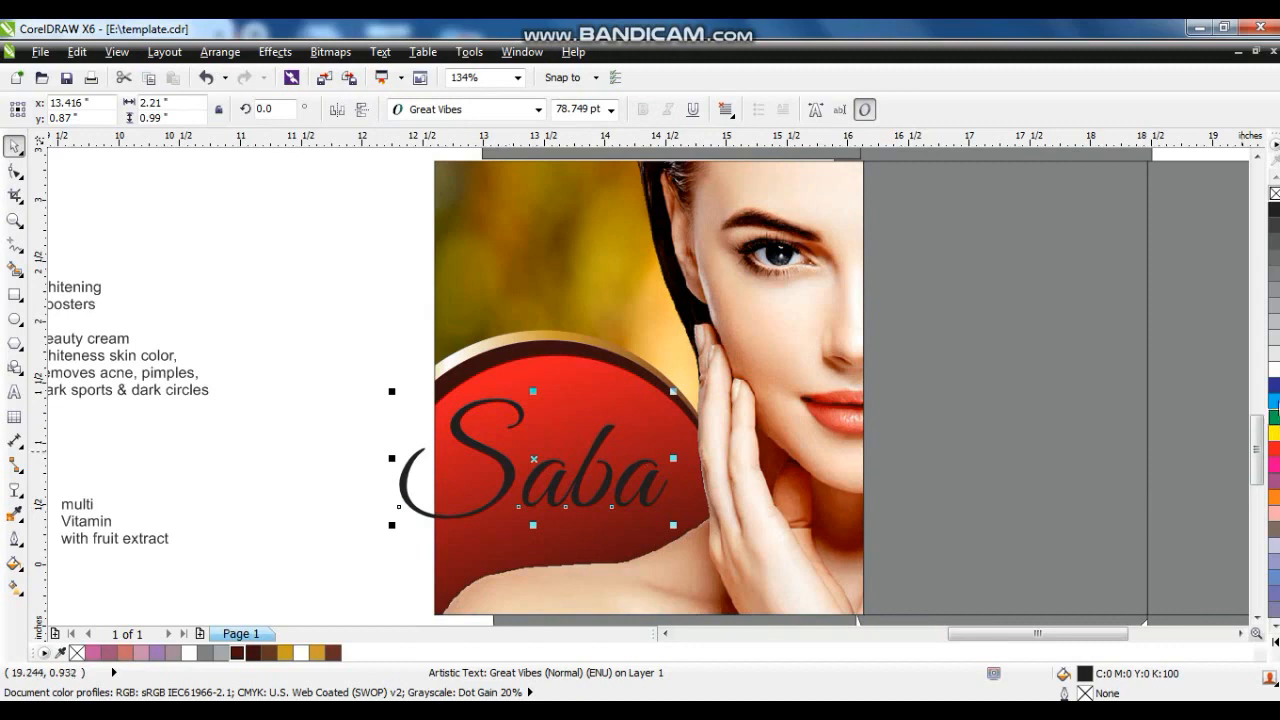
pyautogui.click(1273, 372)
pyautogui.moveTo(392, 524); pyautogui.dragTo(439, 510)
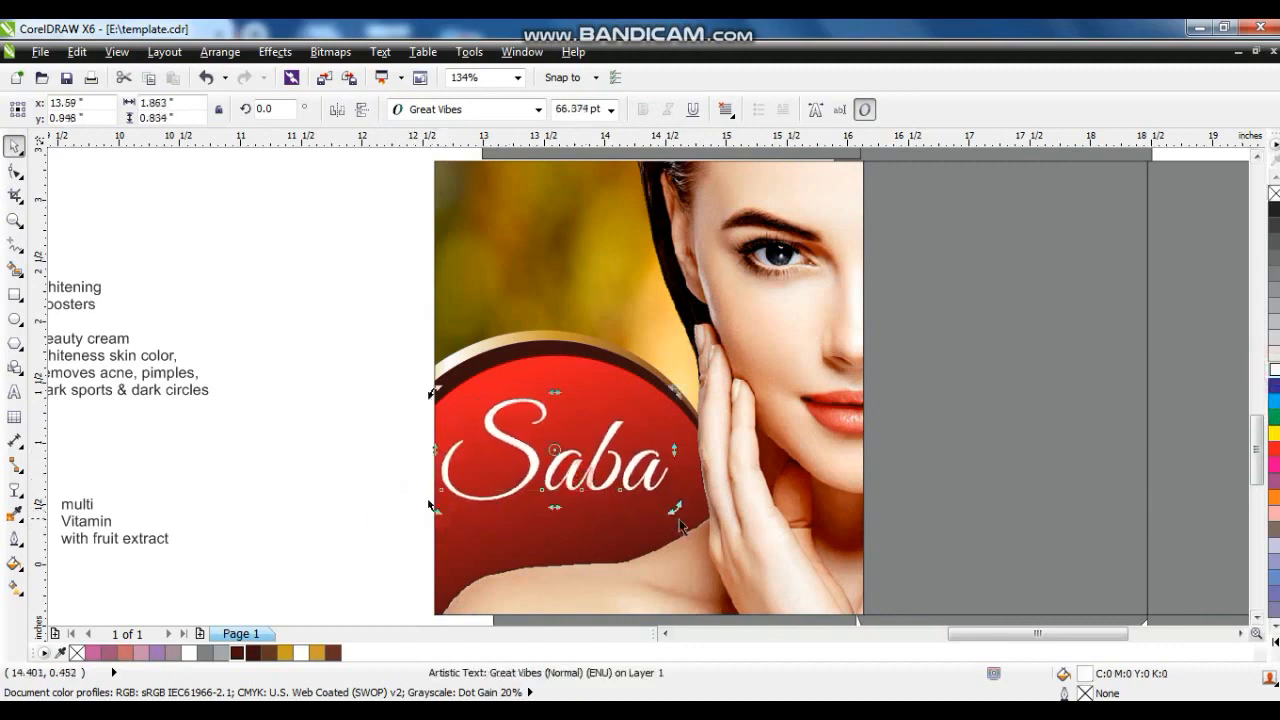
pyautogui.moveTo(676, 510); pyautogui.dragTo(650, 455)
pyautogui.click(637, 463)
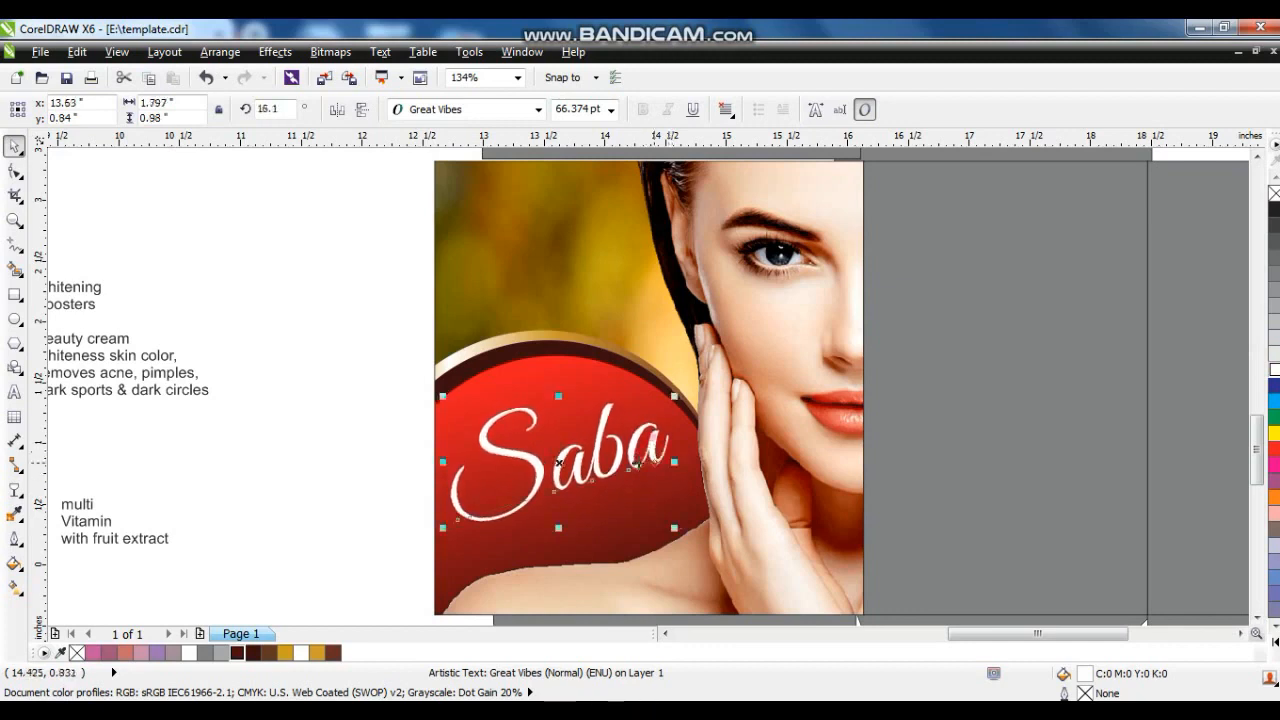
# - Move the whitening boosters text block nearer the front panel and break it apart into separate lines
pyautogui.click(211, 385)
pyautogui.moveTo(74, 302); pyautogui.dragTo(203, 300)
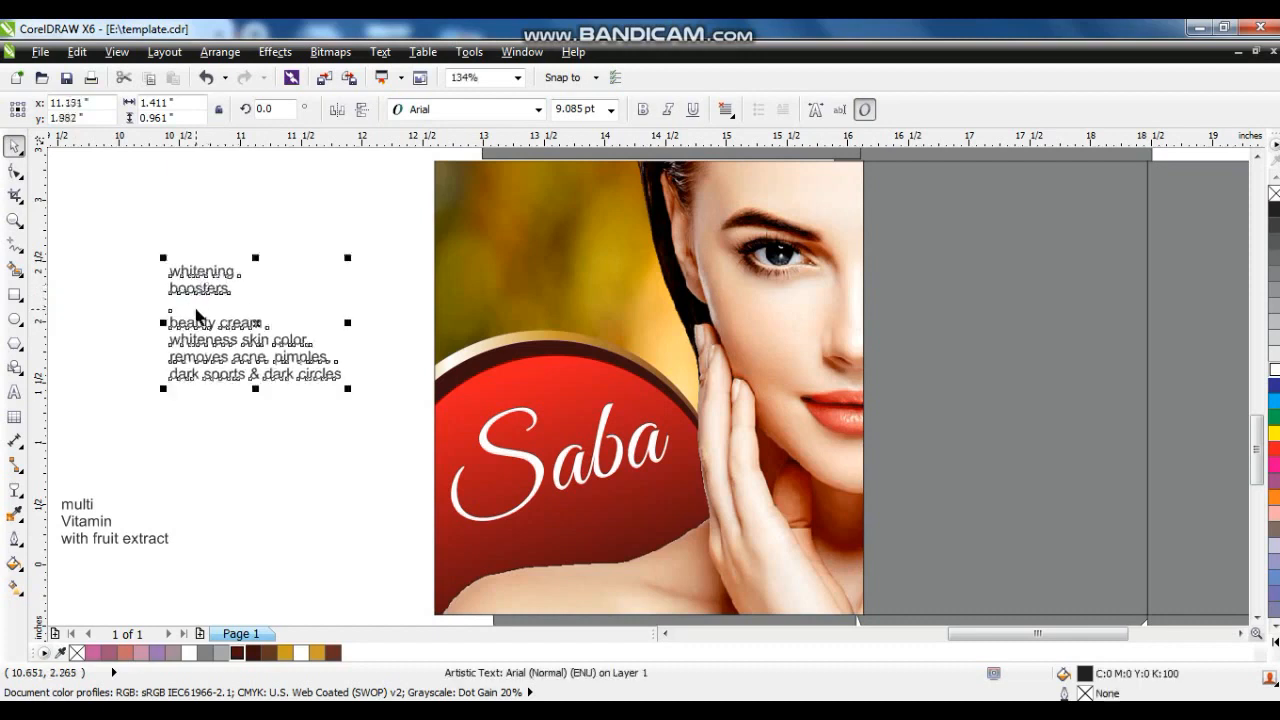
pyautogui.click(197, 315)
# - Set the centred whitening boosters lines in the AGRESSIVE font and place them in white at the front panel's upper edge
pyautogui.moveTo(137, 237); pyautogui.dragTo(275, 300)
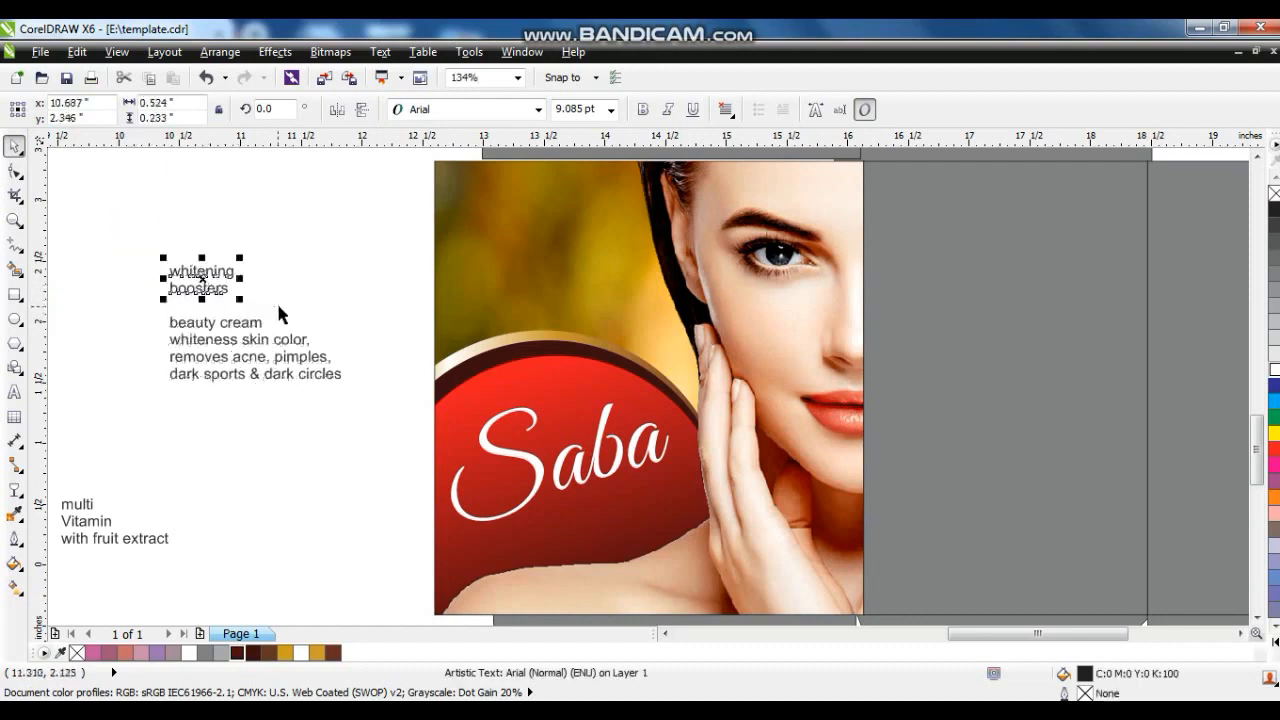
pyautogui.click(538, 110)
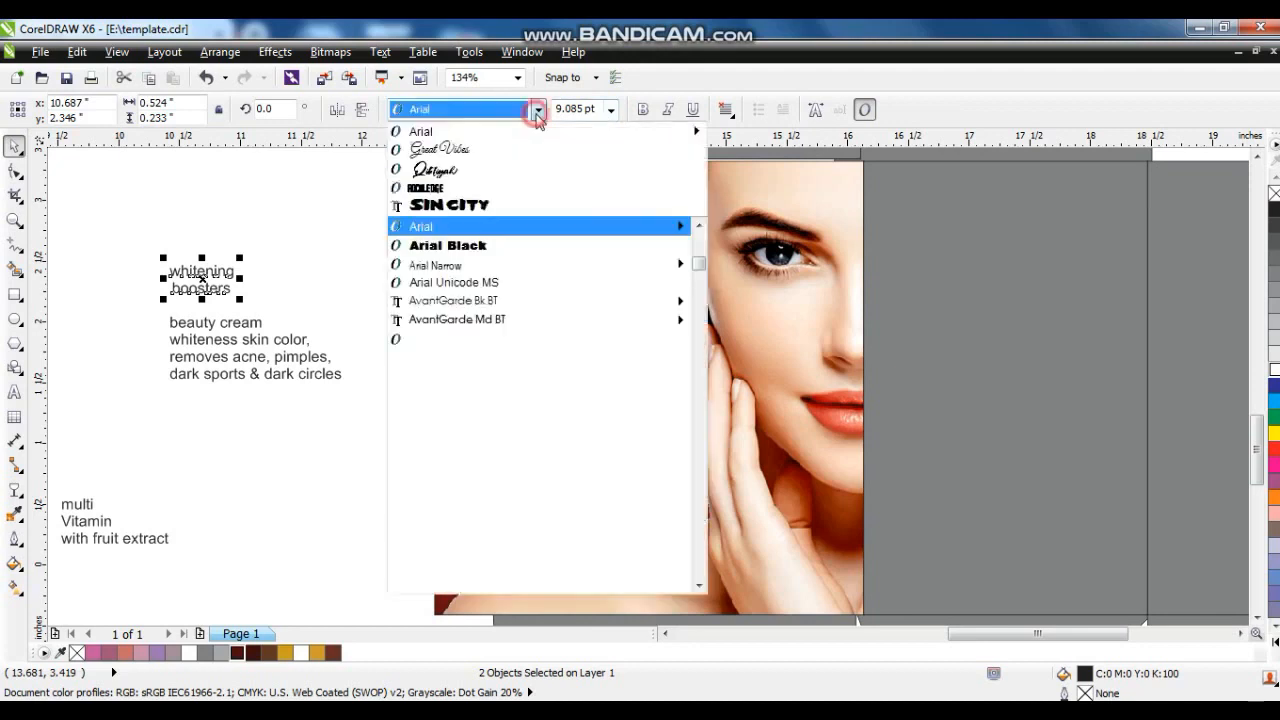
pyautogui.scroll(4, 628, 403)
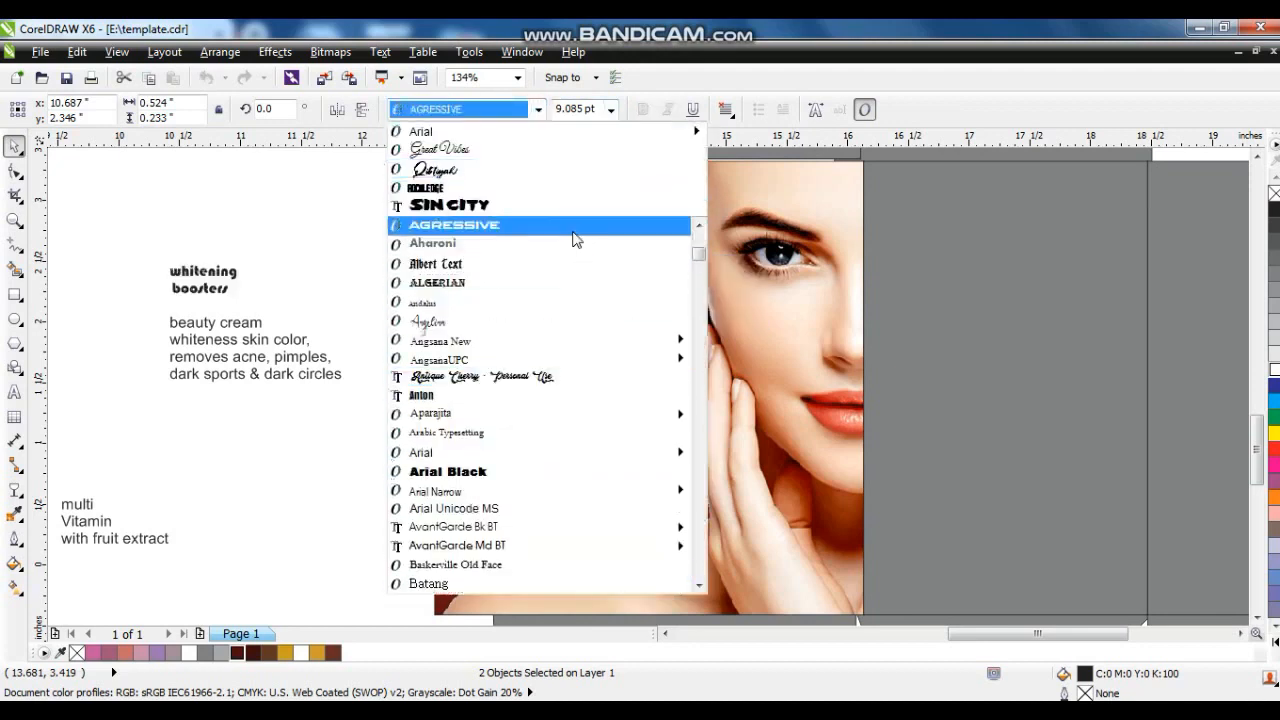
pyautogui.click(575, 238)
pyautogui.moveTo(229, 272); pyautogui.dragTo(524, 181)
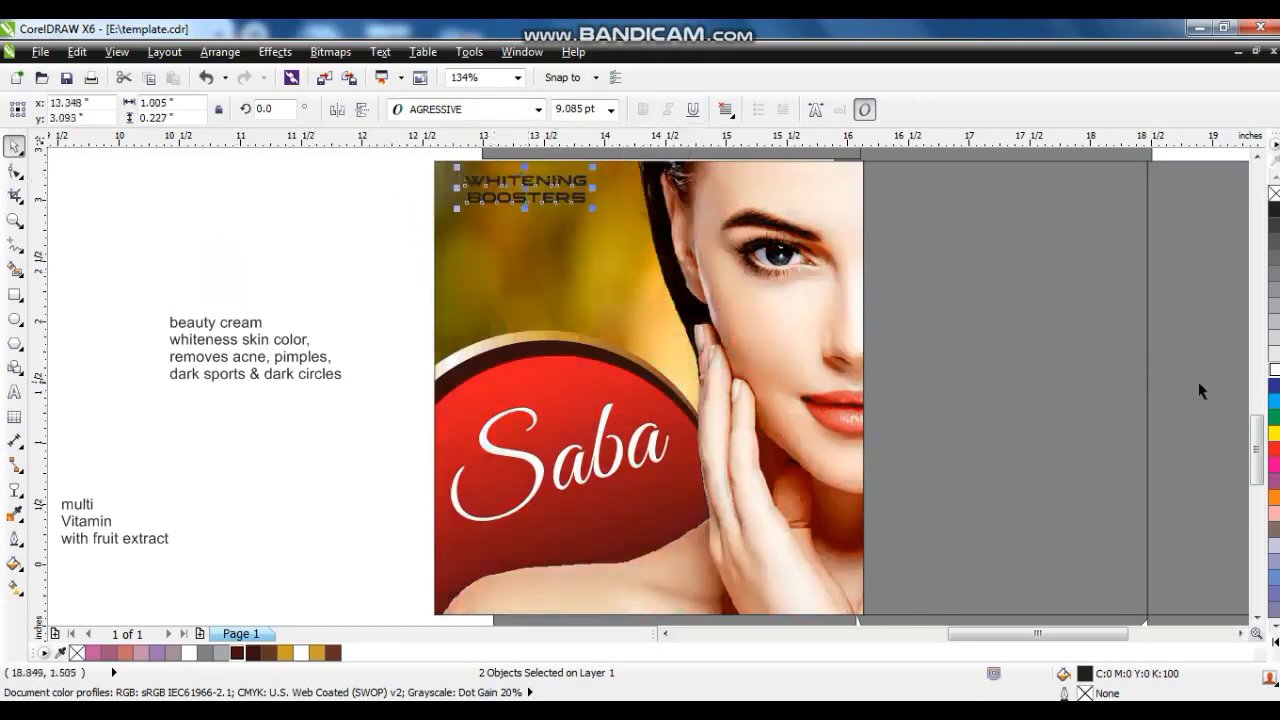
pyautogui.click(1274, 372)
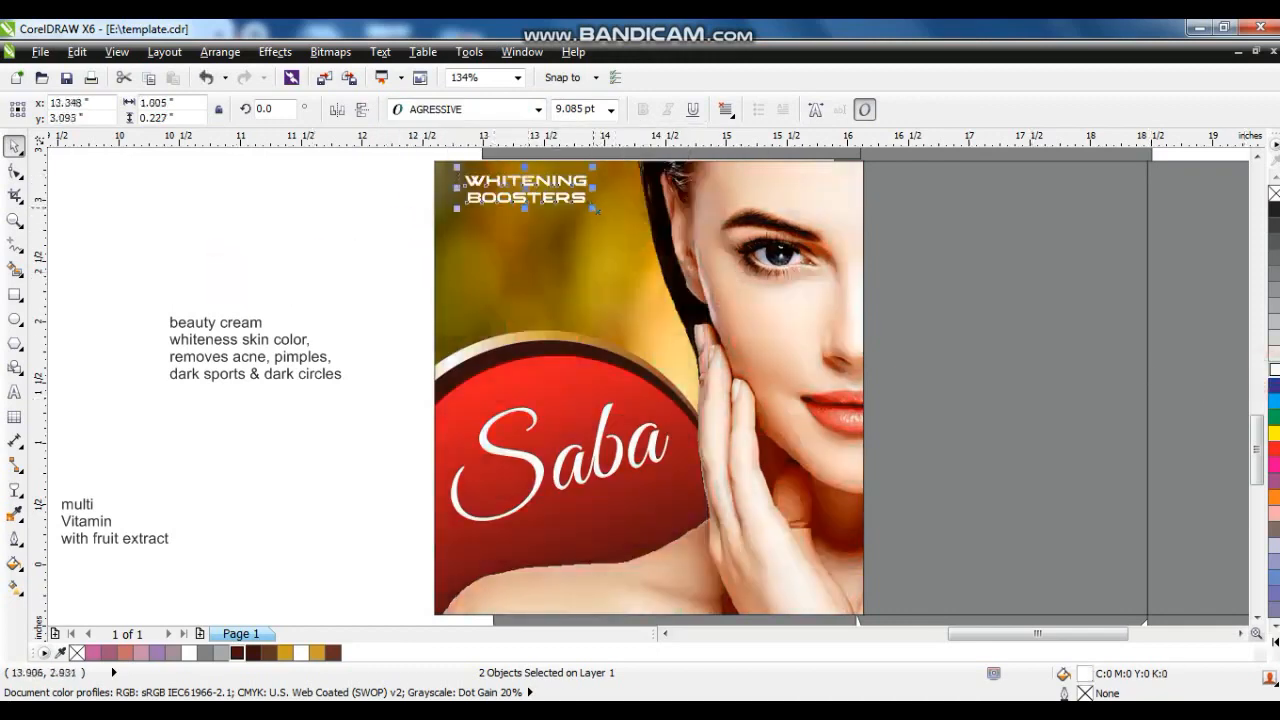
pyautogui.click(342, 197)
# - Enlarge the BOOSTERS line so it is wider than the WHITENING line above it
pyautogui.click(564, 204)
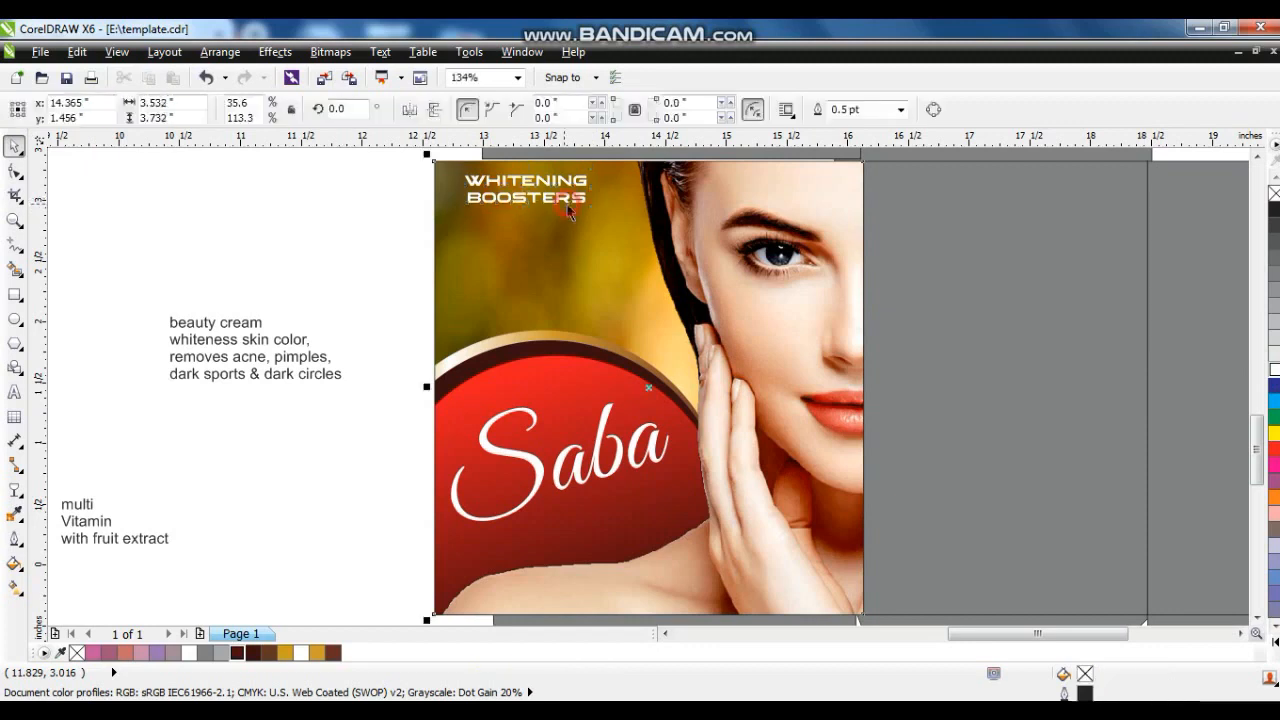
pyautogui.keyDown('ctrl'); pyautogui.click(567, 204); pyautogui.keyUp('ctrl')
pyautogui.moveTo(588, 206); pyautogui.dragTo(617, 217)
pyautogui.click(329, 189)
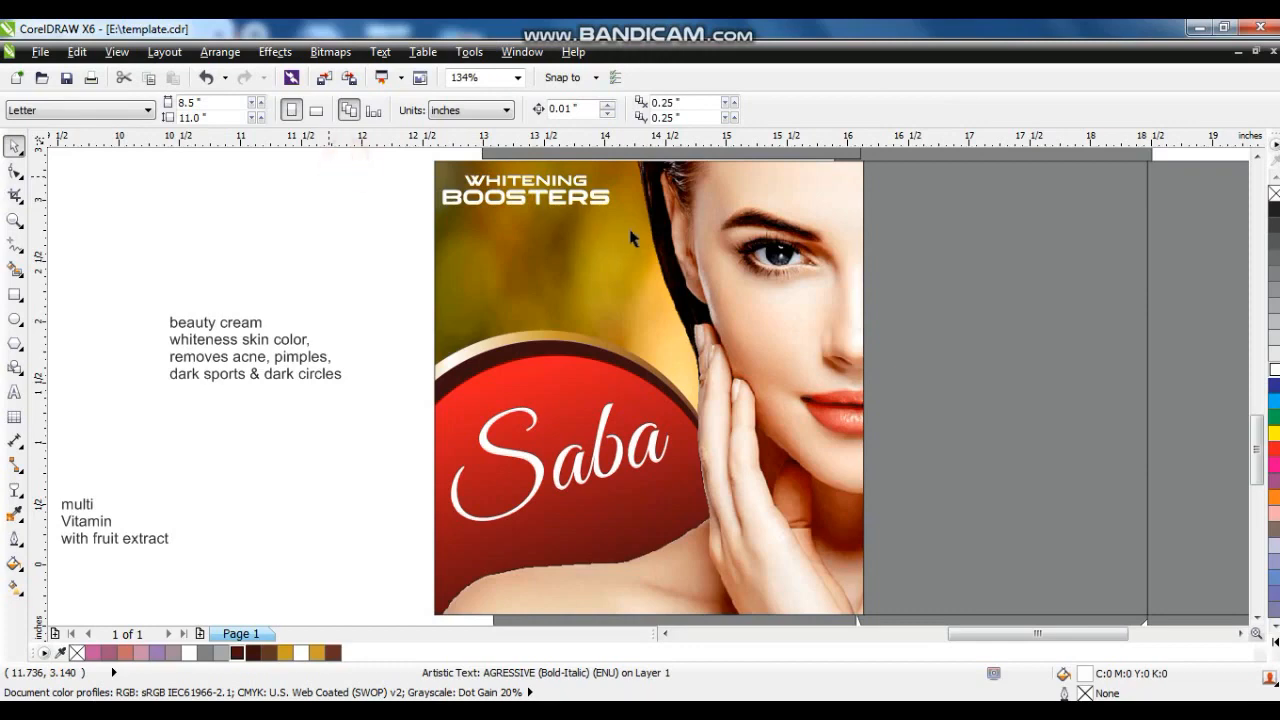
# - Scale the two-line WHITENING BOOSTERS heading down slightly and shift it toward the portrait's hair
pyautogui.moveTo(349, 163); pyautogui.dragTo(635, 240)
pyautogui.moveTo(567, 204)
pyautogui.mouseDown()
pyautogui.moveTo(628, 224)
pyautogui.moveTo(629, 208)
pyautogui.moveTo(558, 201)
pyautogui.mouseUp()
pyautogui.click(302, 243)
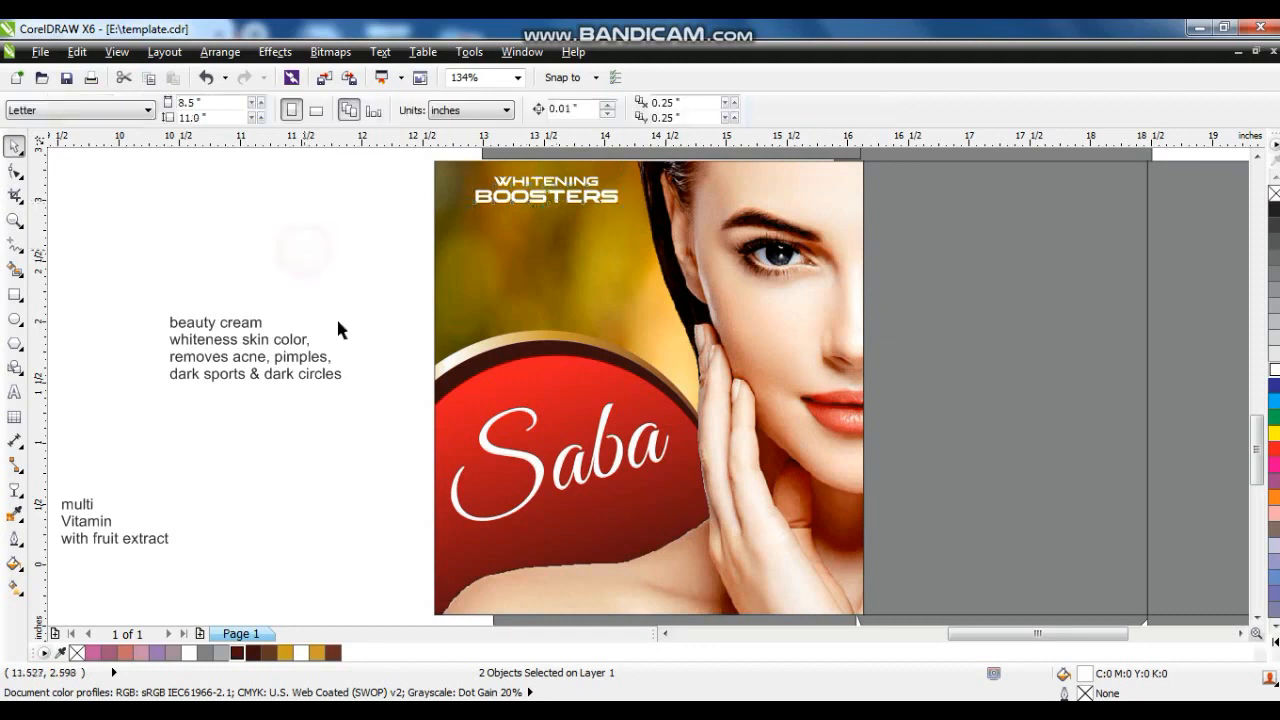
pyautogui.click(344, 322)
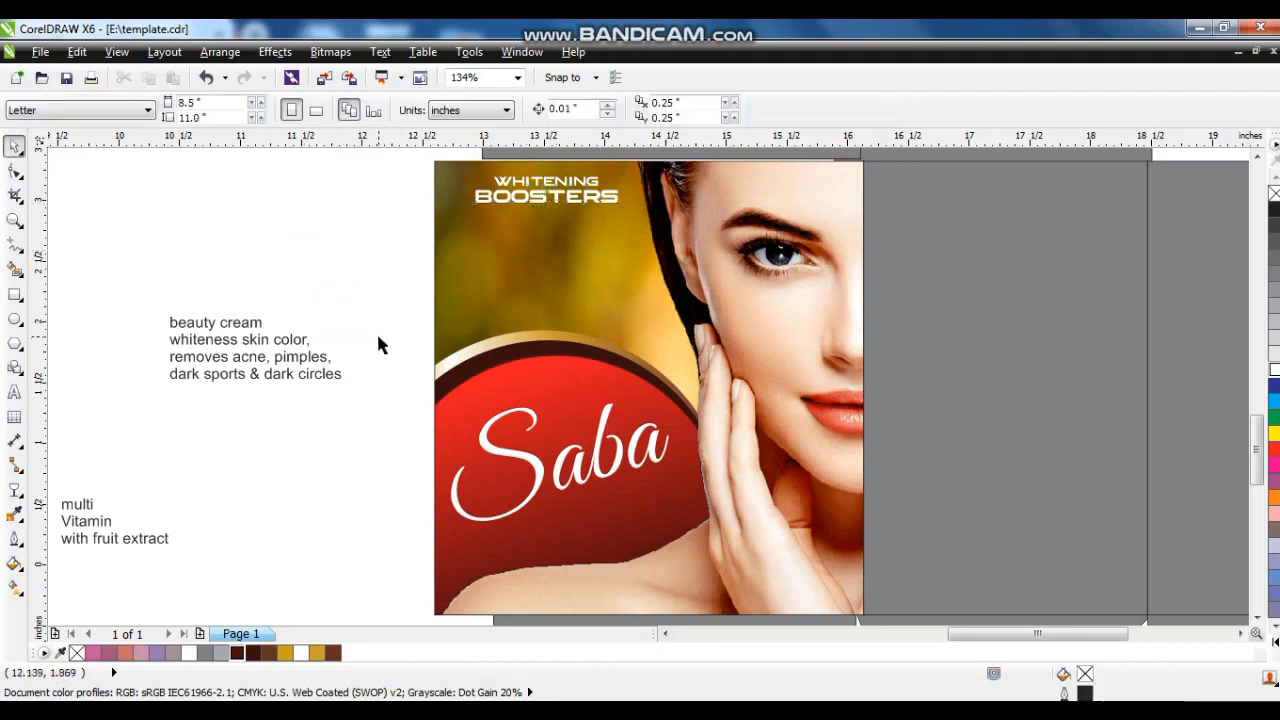
# - Centre the whiteness skin color, removes acne and dark sports lines on each other and set them in the Great Vibes font
pyautogui.click(302, 338)
pyautogui.keyDown('shift'); pyautogui.click(285, 362); pyautogui.keyUp('shift')
pyautogui.keyDown('shift'); pyautogui.click(290, 376); pyautogui.keyUp('shift')
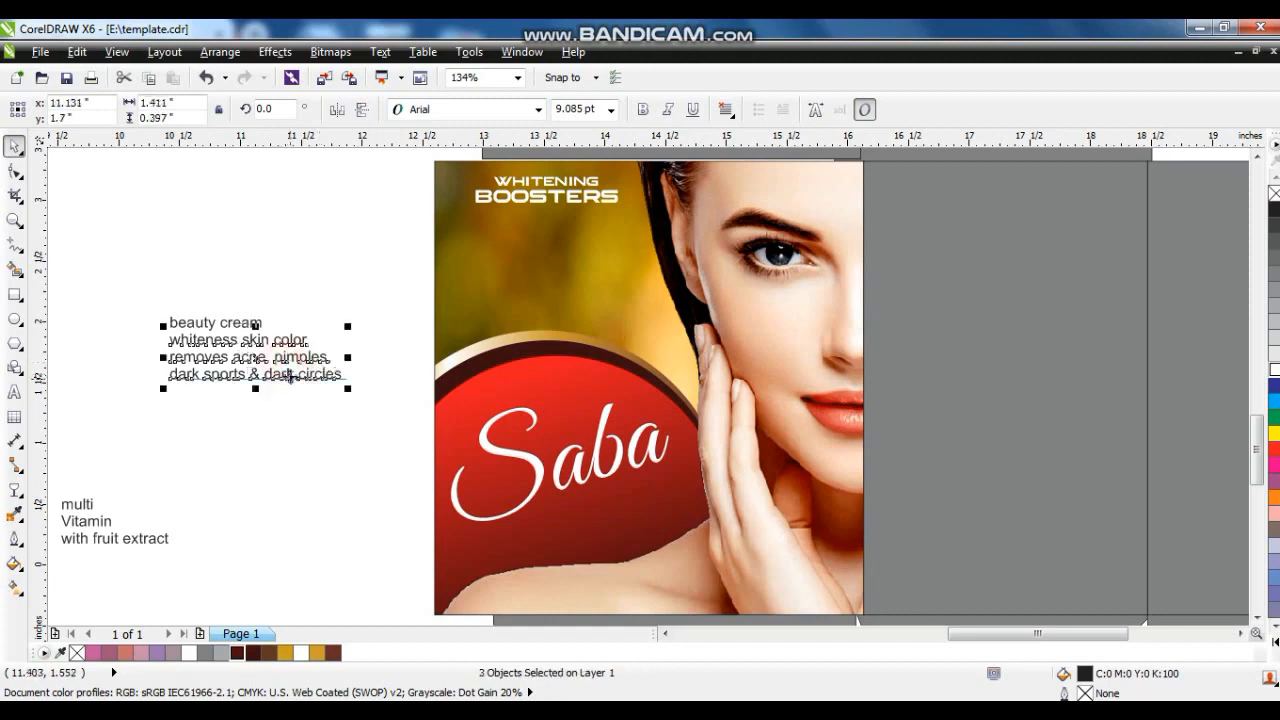
pyautogui.press('c')
pyautogui.click(539, 110)
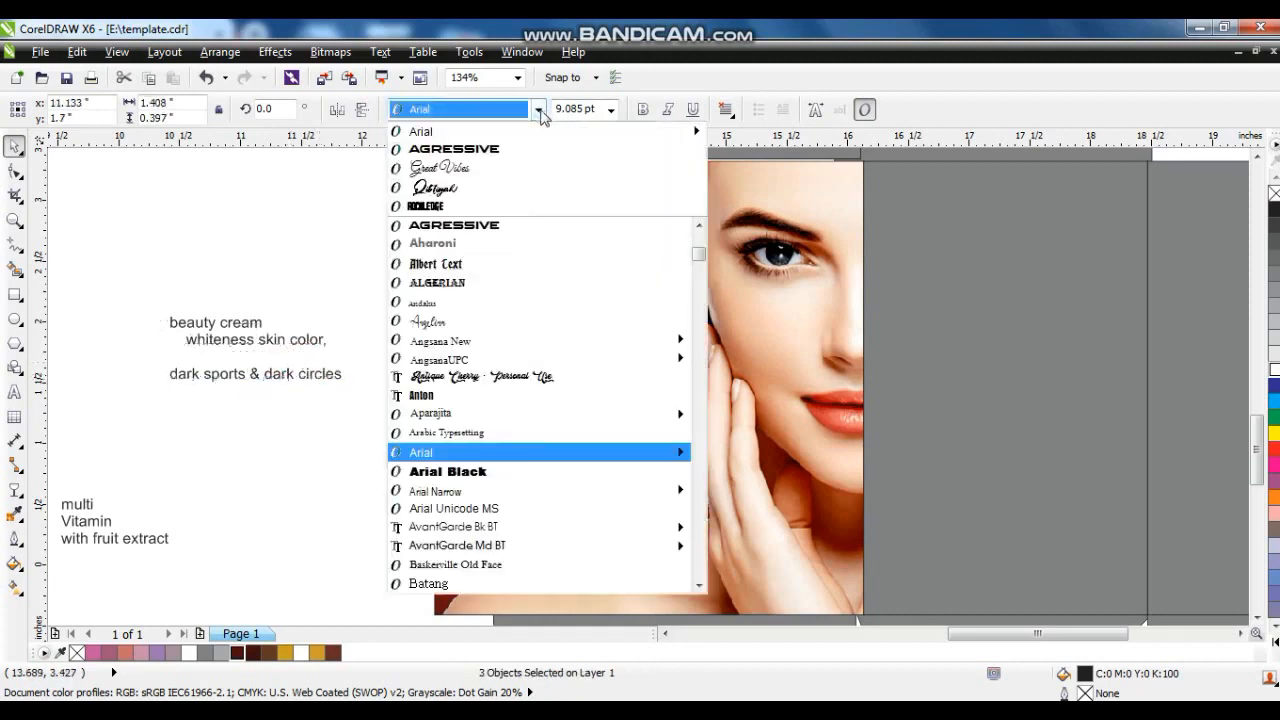
pyautogui.click(511, 170)
# - Move the three Great Vibes lines below the WHITENING BOOSTERS heading and enlarge them to fill the space above the circles
pyautogui.moveTo(253, 353); pyautogui.dragTo(562, 244)
pyautogui.moveTo(600, 284); pyautogui.dragTo(644, 298)
pyautogui.moveTo(468, 298); pyautogui.dragTo(446, 302)
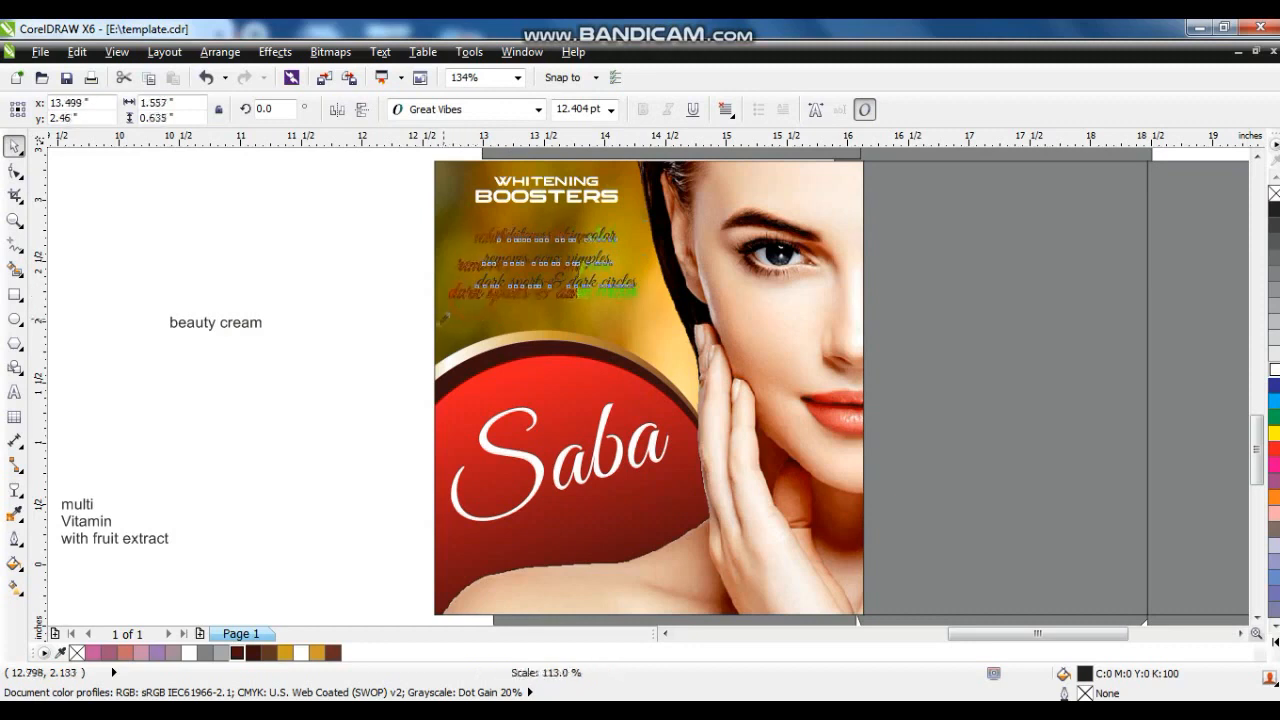
# - Move the whiteness skin color line down closer to the removes acne line and inspect the three lines' spacing up close
pyautogui.click(357, 266)
pyautogui.moveTo(559, 241); pyautogui.dragTo(560, 251)
pyautogui.moveTo(388, 225); pyautogui.dragTo(662, 286)
pyautogui.click(316, 229)
pyautogui.moveTo(303, 215); pyautogui.dragTo(709, 350)
pyautogui.hotkey('shift', 'F2')
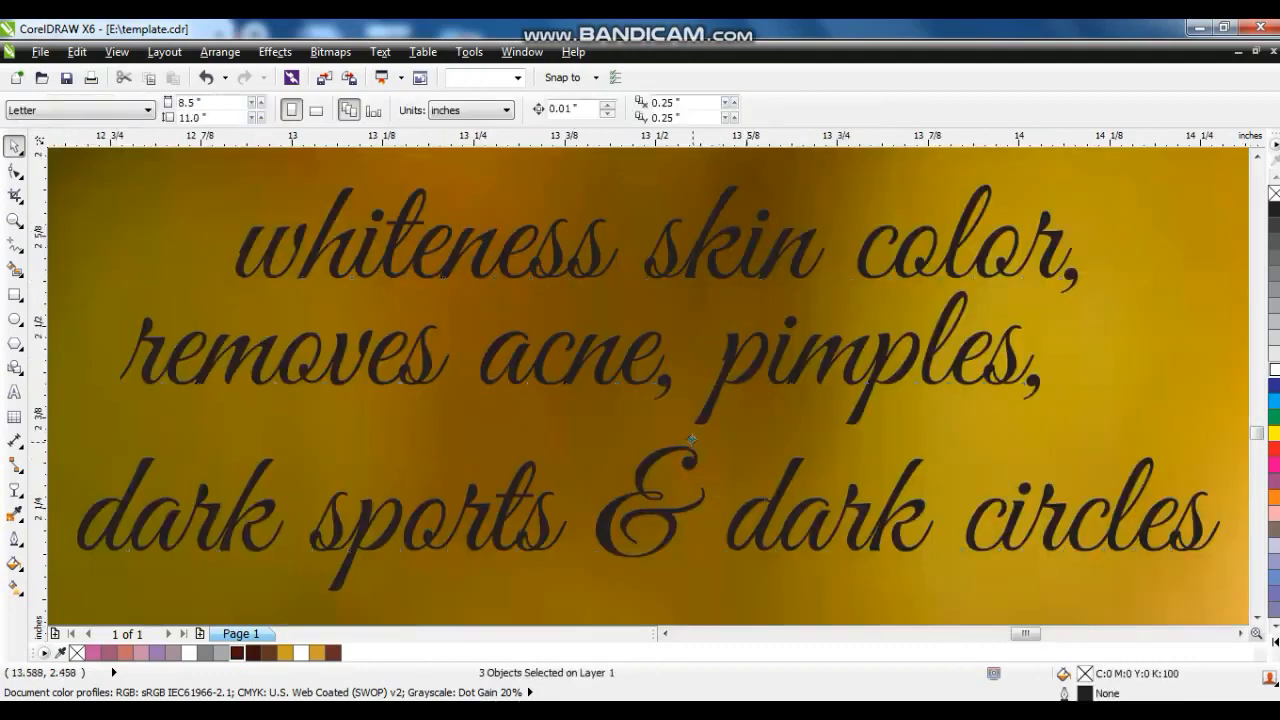
pyautogui.moveTo(692, 434); pyautogui.dragTo(687, 445)
pyautogui.scroll(-2, 752, 442)
pyautogui.click(585, 398)
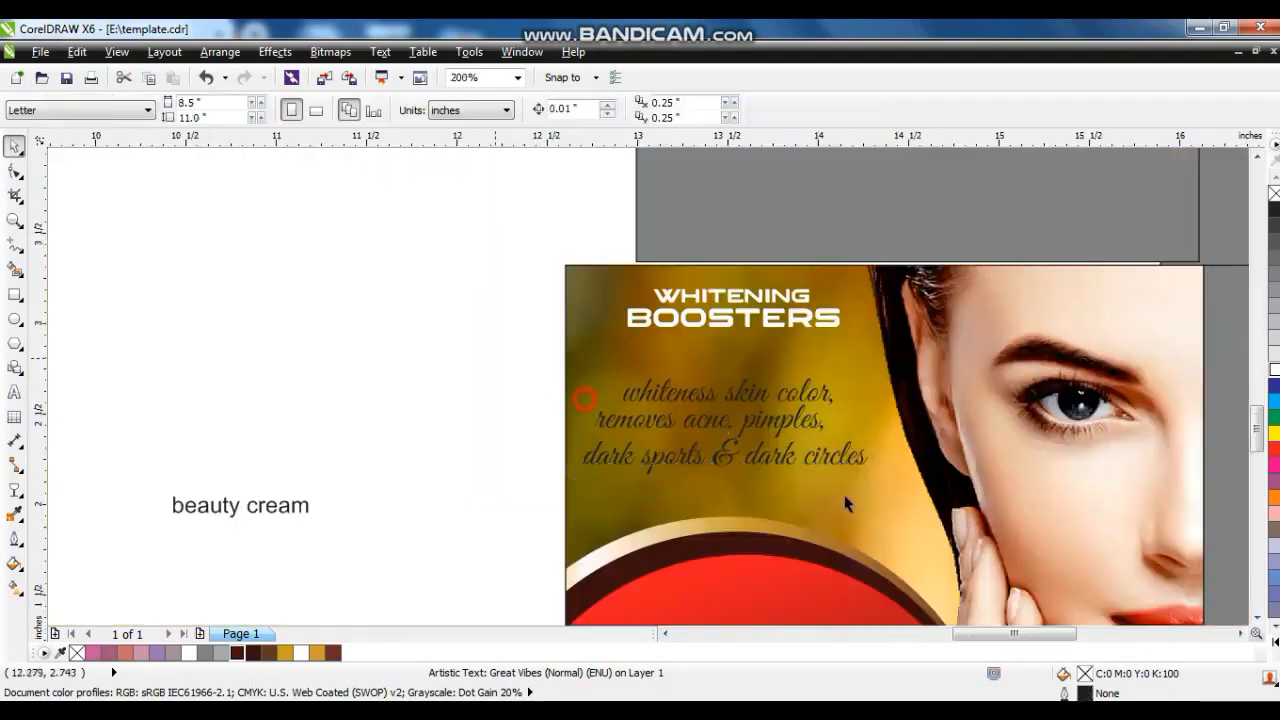
# - Fill the three Great Vibes lines with C:100 M:100 Y:100 K:100 black and centre them on each other
pyautogui.moveTo(497, 360); pyautogui.dragTo(897, 498)
pyautogui.click(1274, 647)
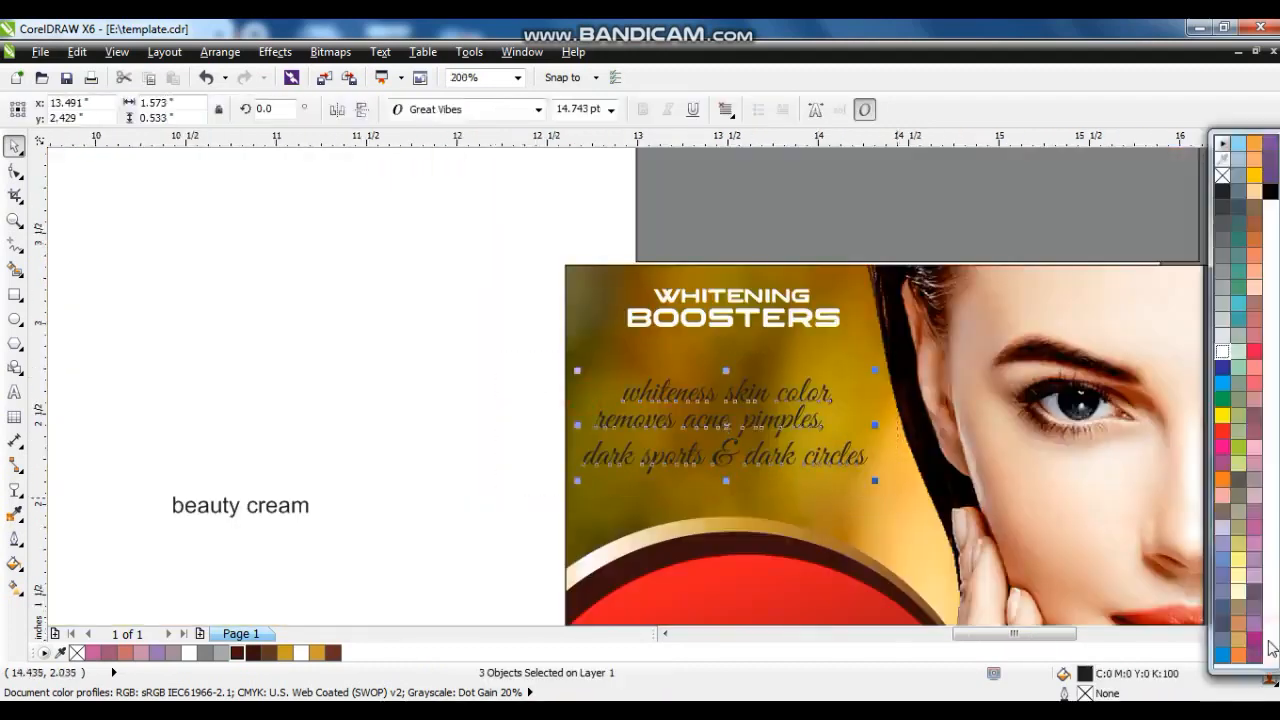
pyautogui.click(1270, 192)
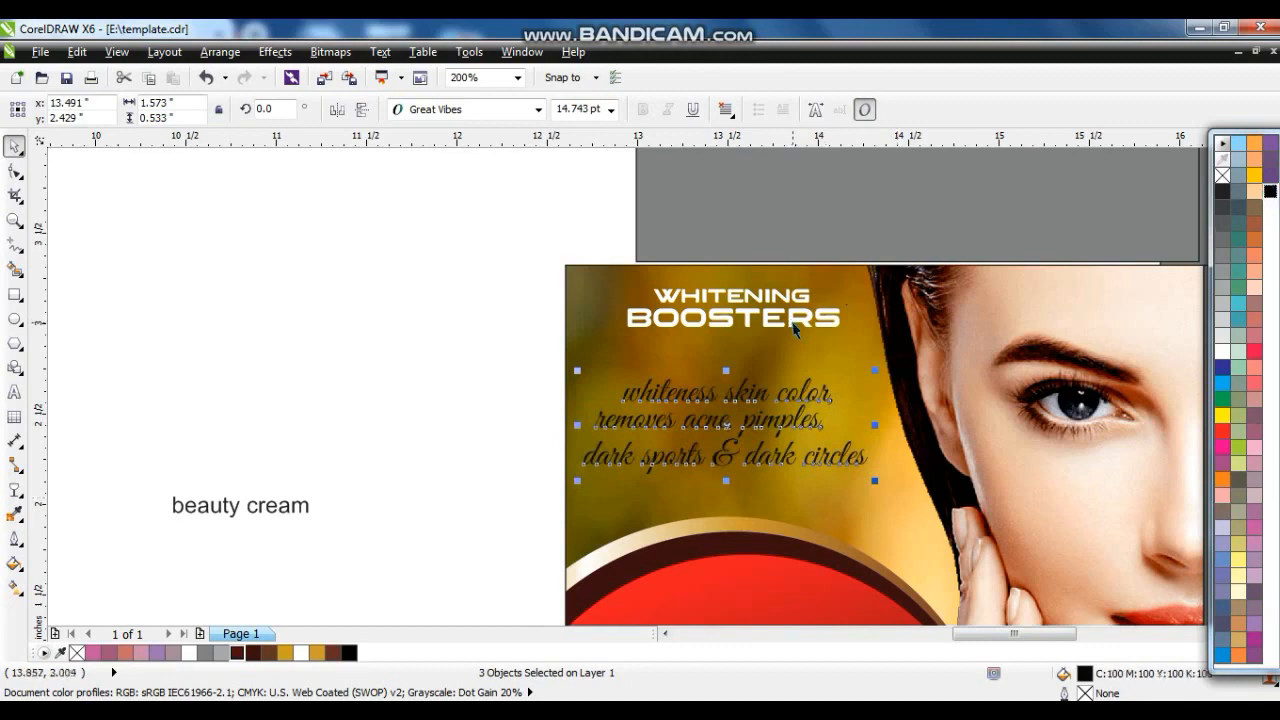
pyautogui.click(841, 280)
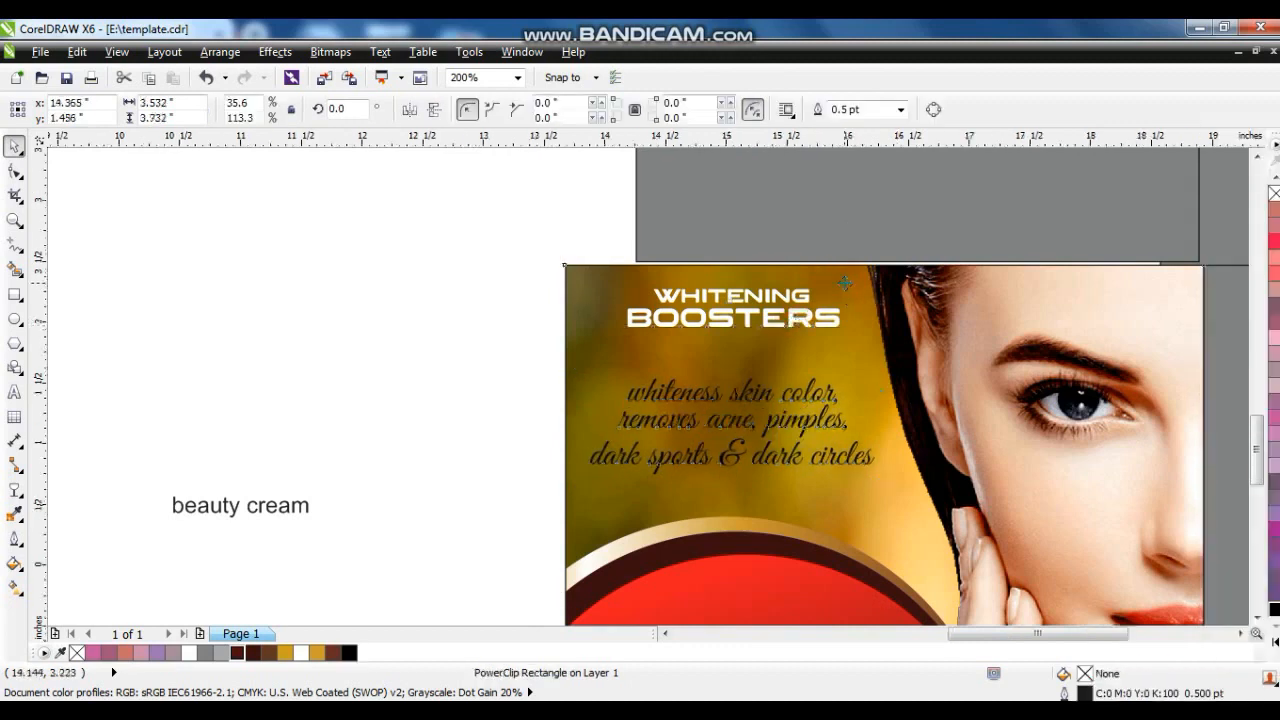
pyautogui.scroll(-1, 844, 283)
pyautogui.click(345, 350)
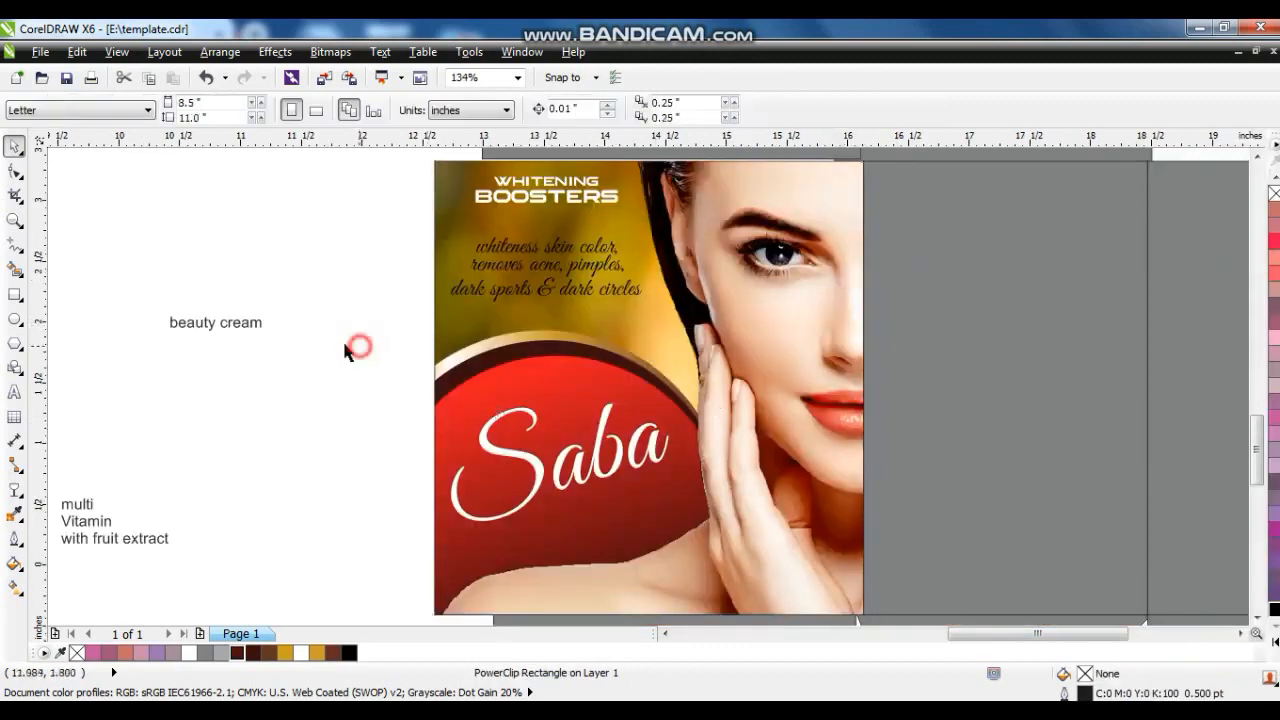
# - Set the beauty cream text beside the box in the Clarendon BT font and make it bold
pyautogui.click(206, 322)
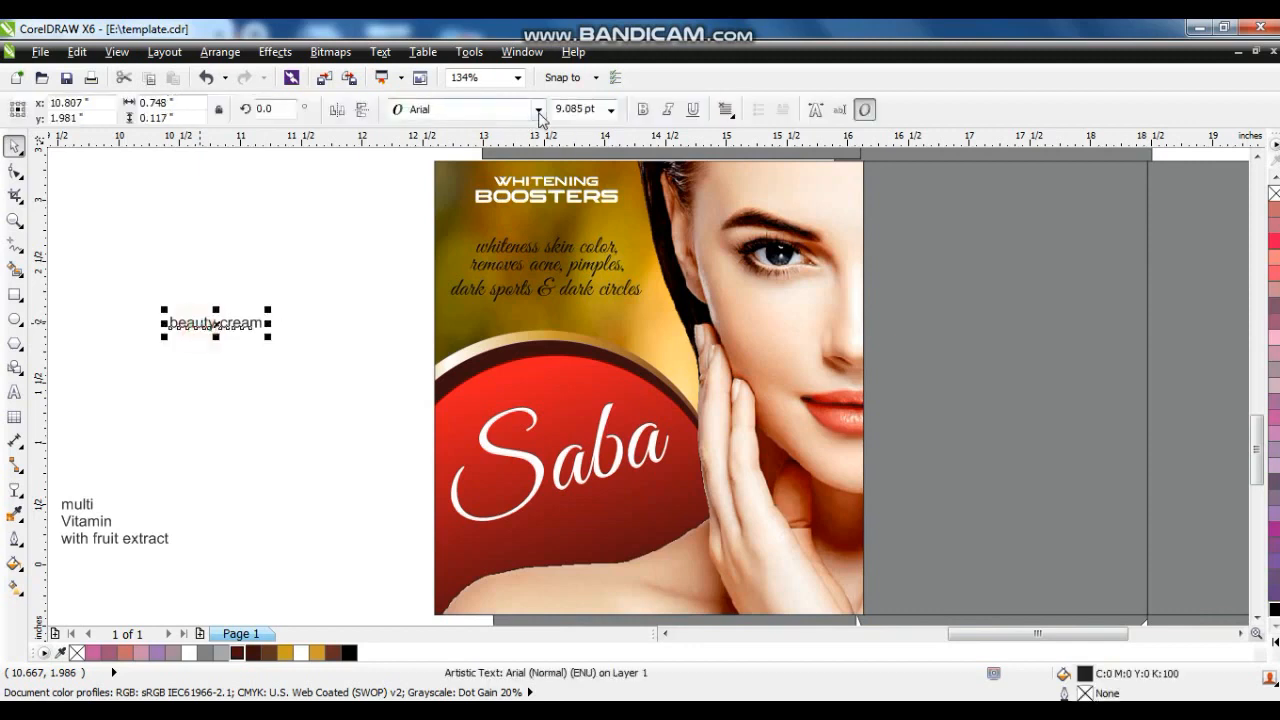
pyautogui.click(538, 110)
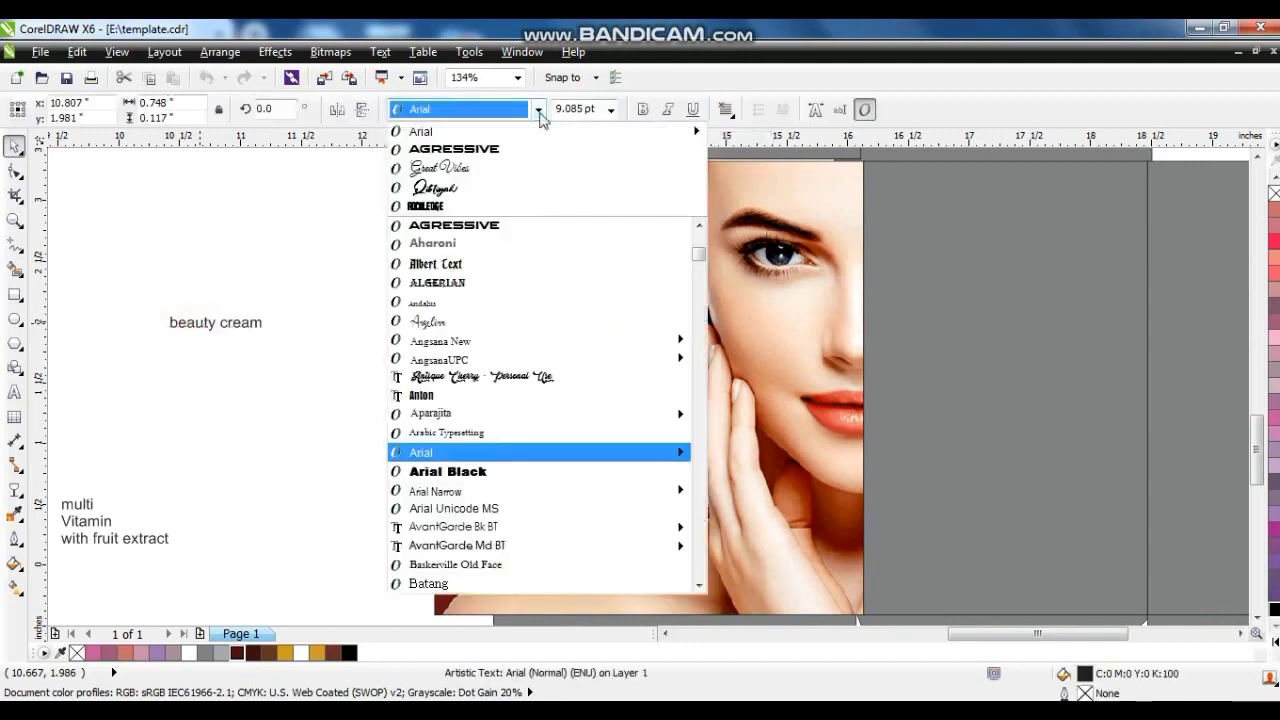
pyautogui.click(698, 227)
pyautogui.click(698, 227)
pyautogui.click(698, 227)
pyautogui.click(698, 227)
pyautogui.click(698, 227)
pyautogui.click(698, 227)
pyautogui.click(698, 227)
pyautogui.click(698, 227)
pyautogui.click(698, 228)
pyautogui.click(698, 228)
pyautogui.click(698, 227)
pyautogui.click(698, 227)
pyautogui.click(698, 227)
pyautogui.click(698, 227)
pyautogui.click(698, 227)
pyautogui.click(698, 227)
pyautogui.click(698, 227)
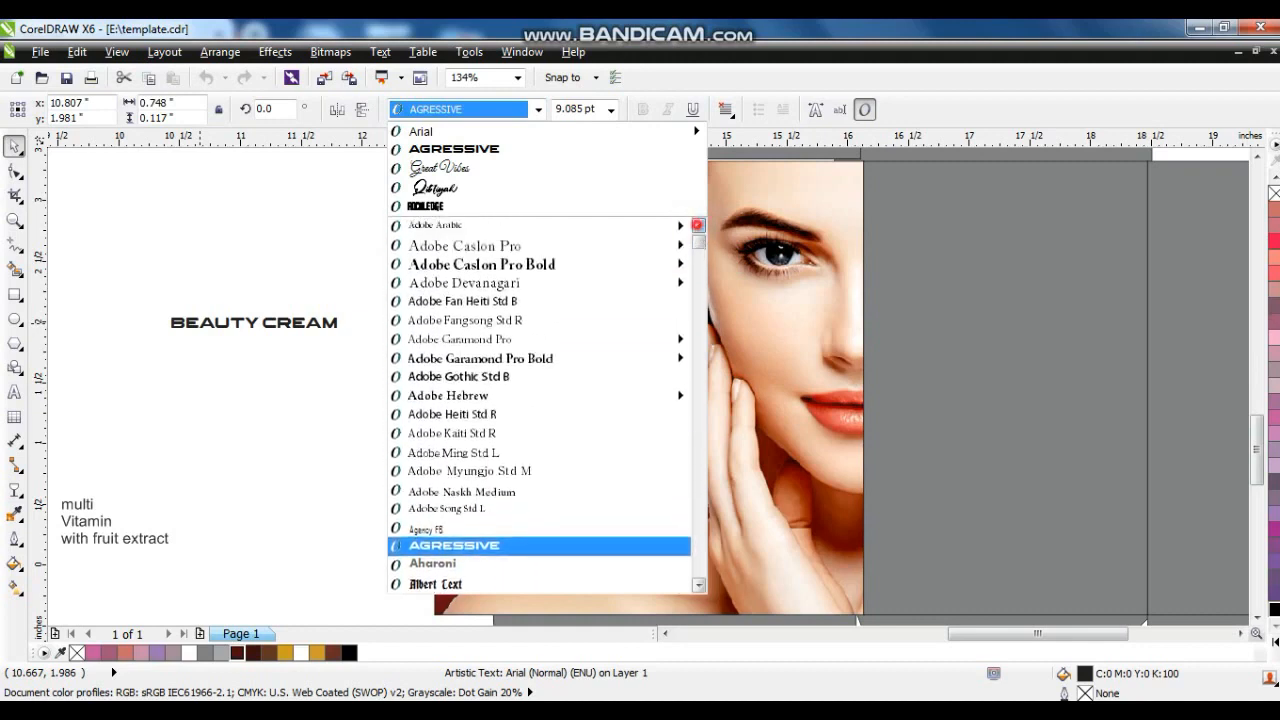
pyautogui.click(698, 227)
pyautogui.click(698, 229)
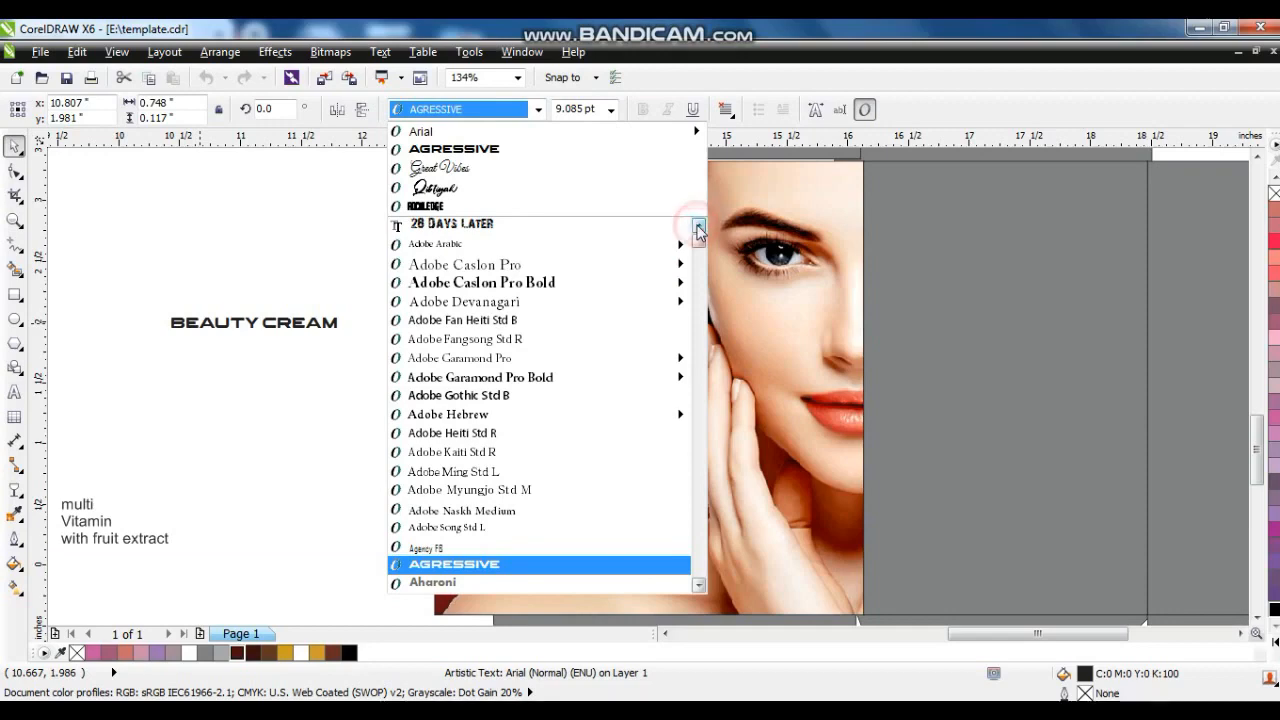
pyautogui.click(698, 383)
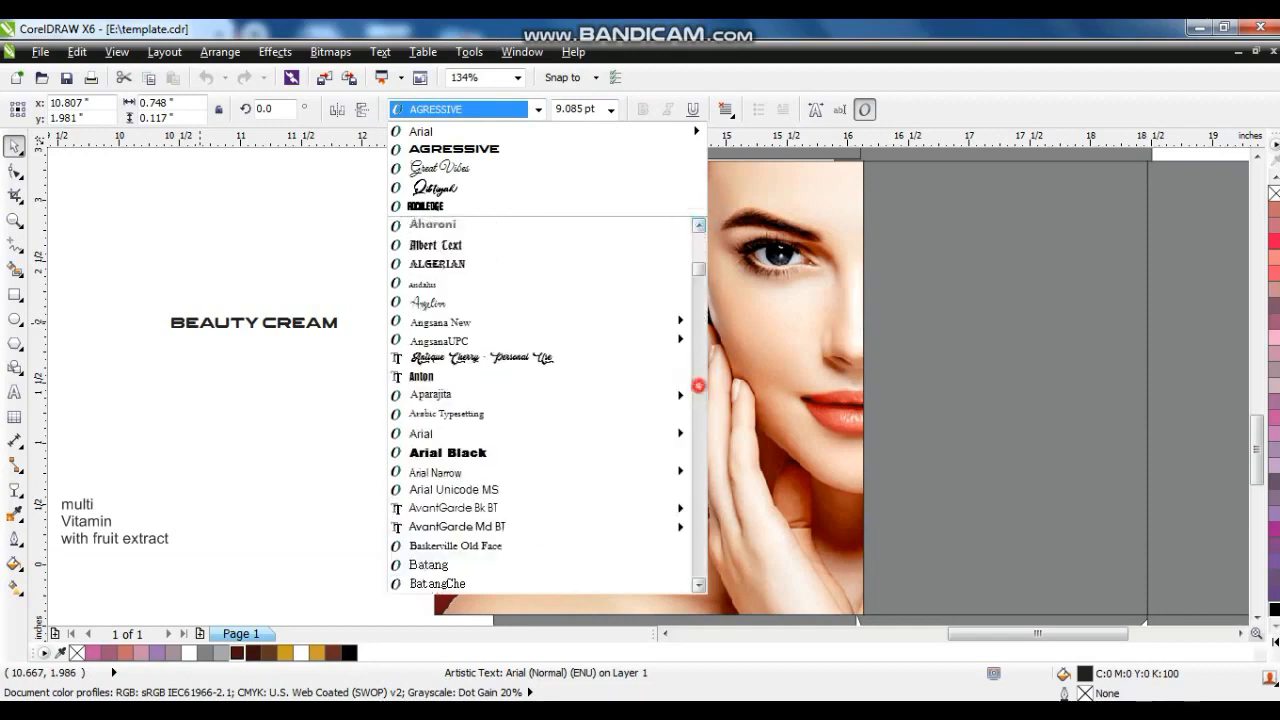
pyautogui.click(699, 388)
pyautogui.click(699, 388)
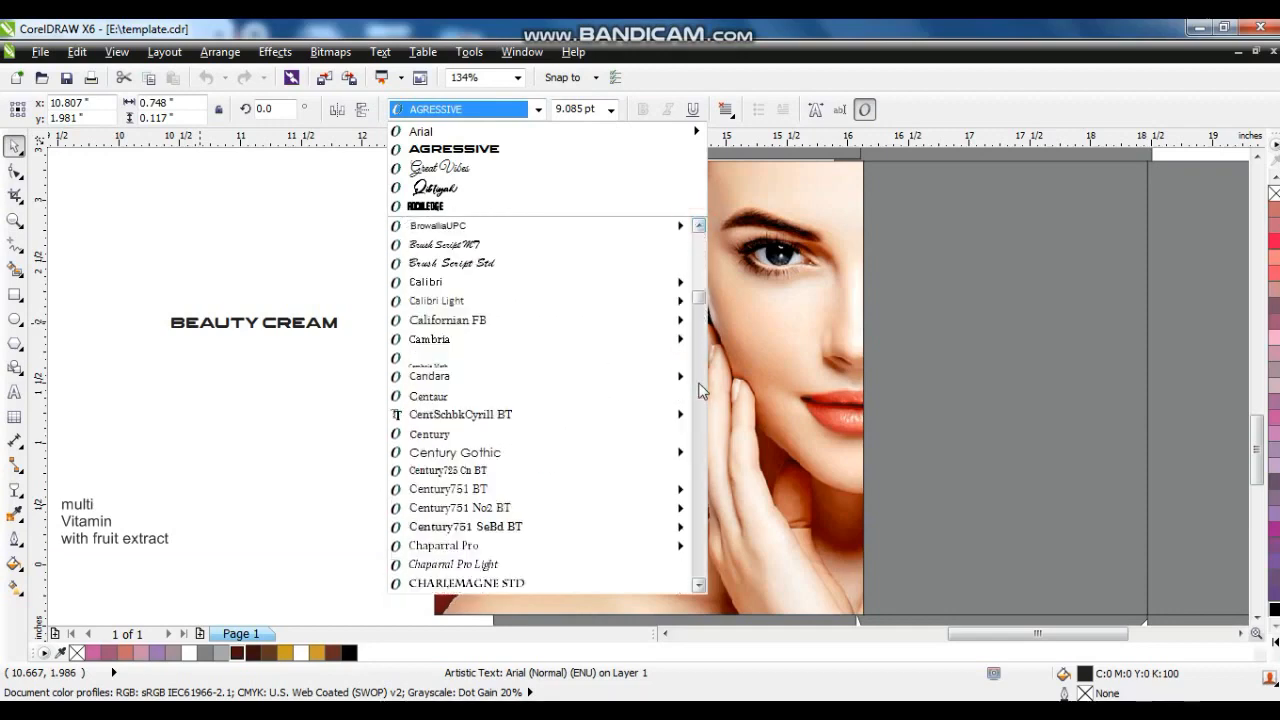
pyautogui.click(699, 390)
pyautogui.moveTo(638, 383)
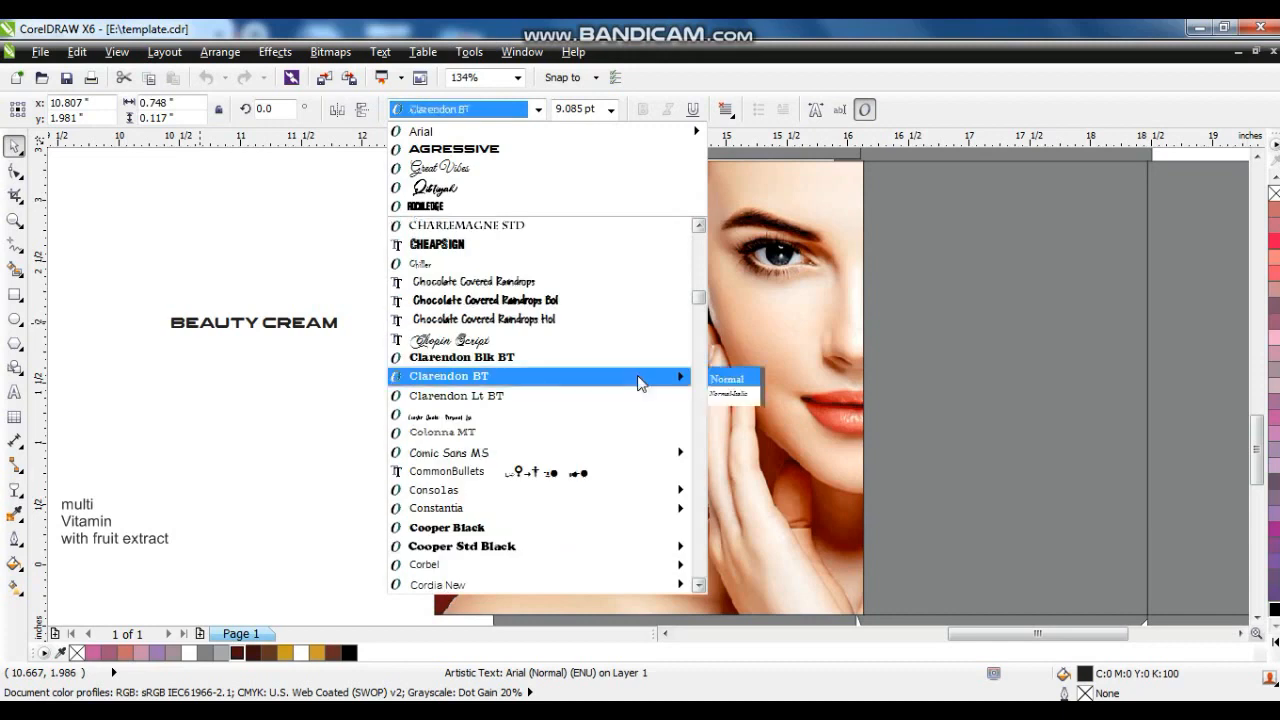
pyautogui.click(578, 373)
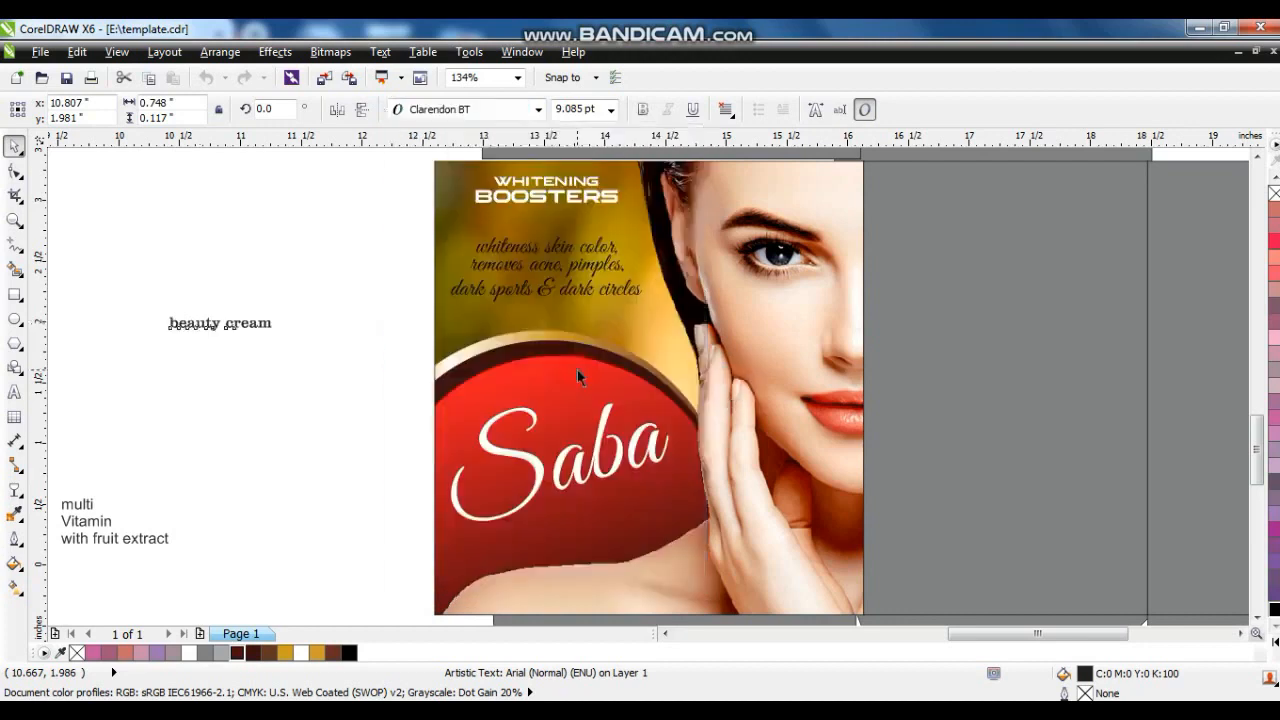
pyautogui.click(644, 110)
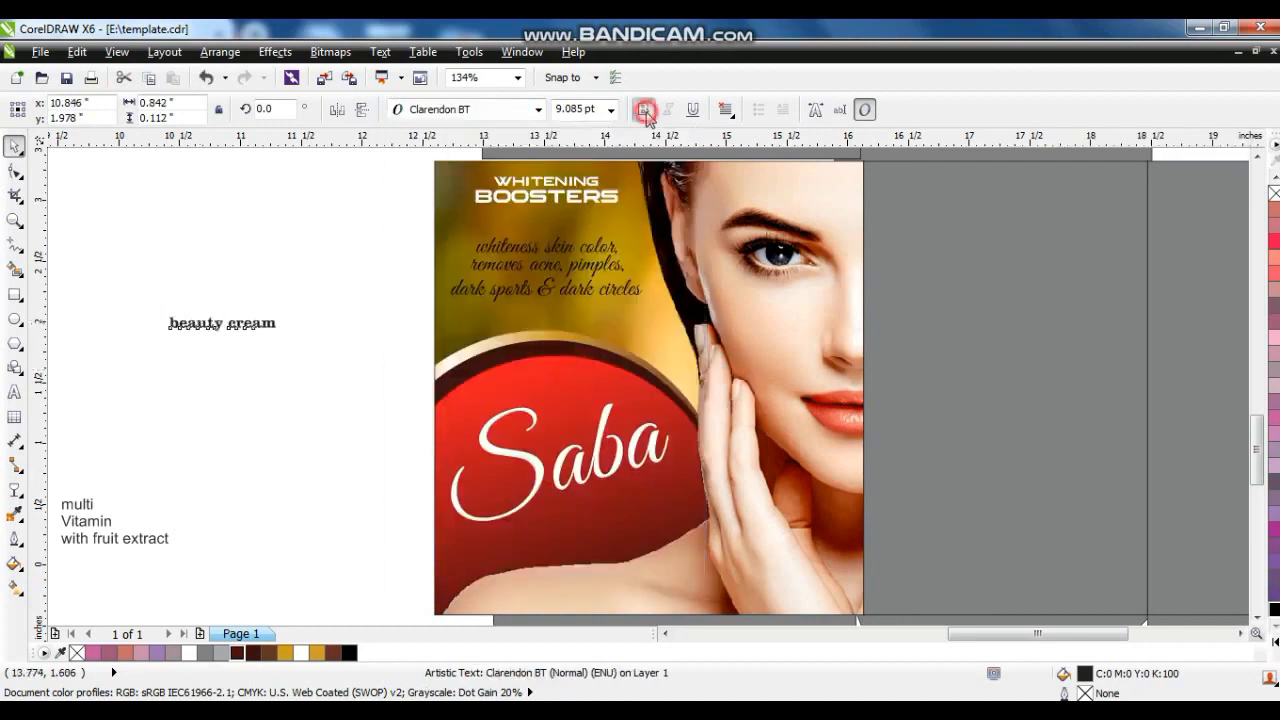
# - Change the letter case of the beauty cream text to Title Case
pyautogui.click(378, 52)
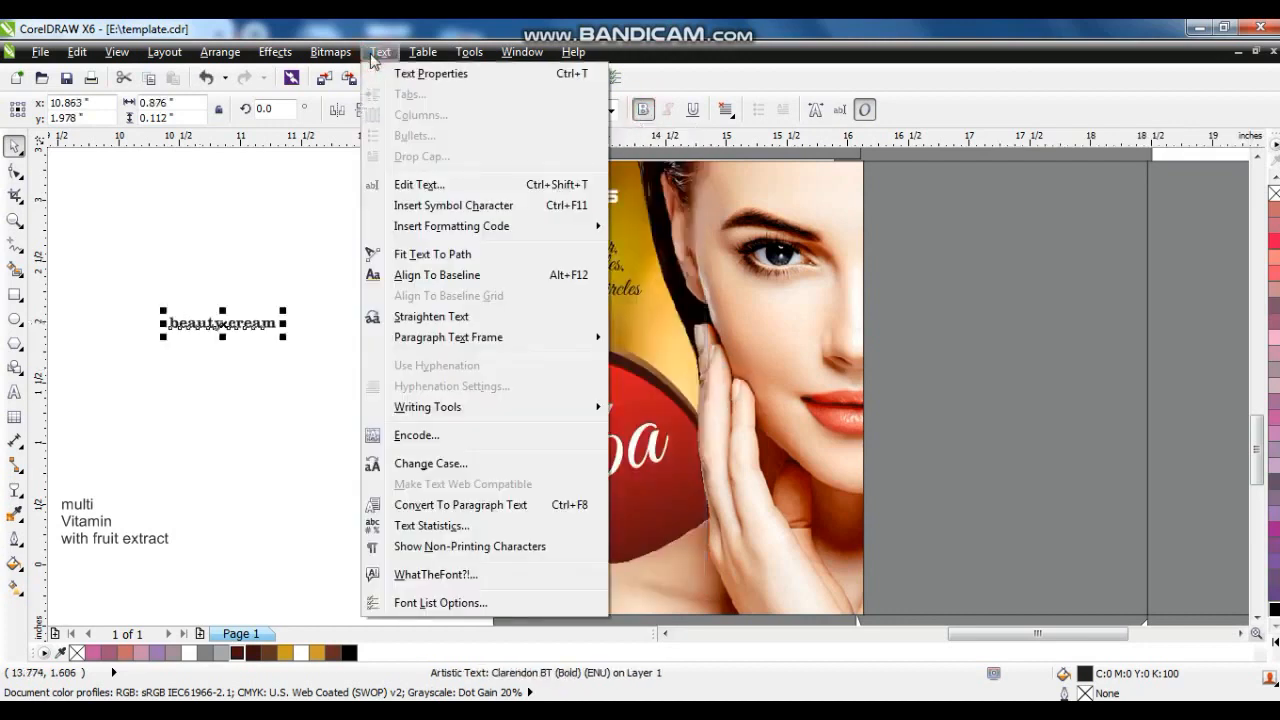
pyautogui.click(412, 462)
pyautogui.click(539, 374)
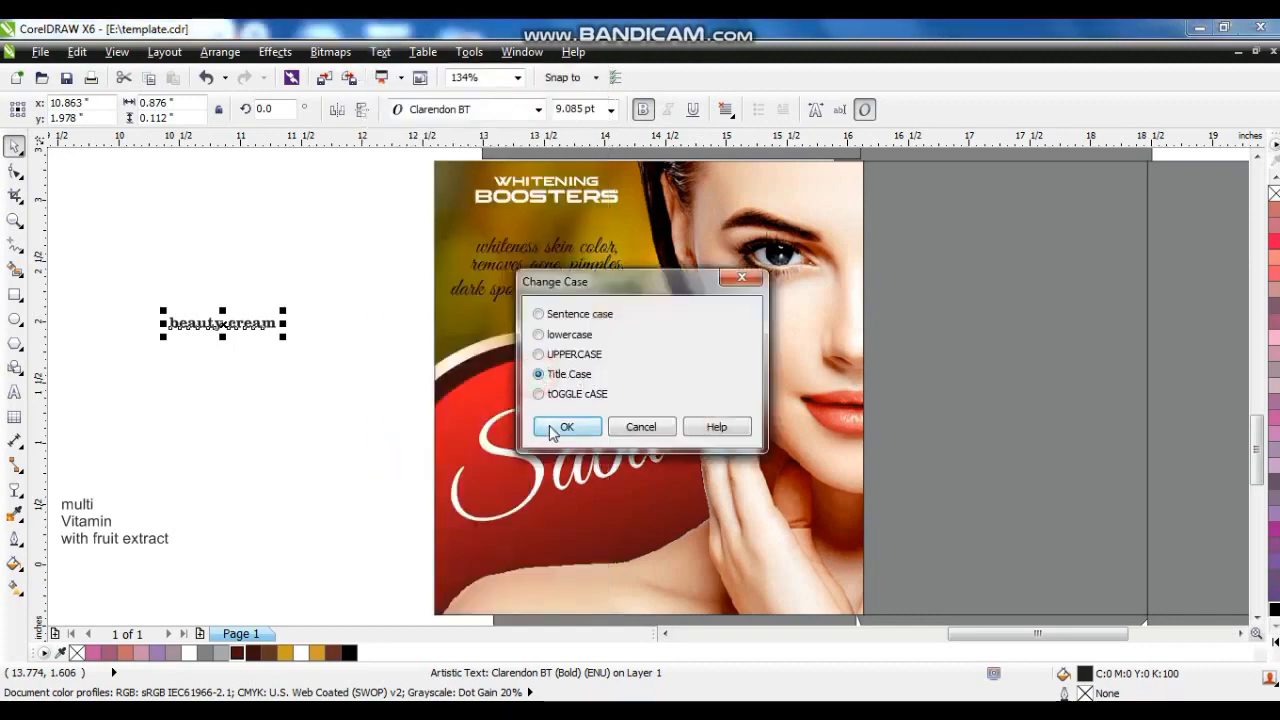
pyautogui.click(566, 426)
pyautogui.moveTo(294, 340); pyautogui.dragTo(353, 376)
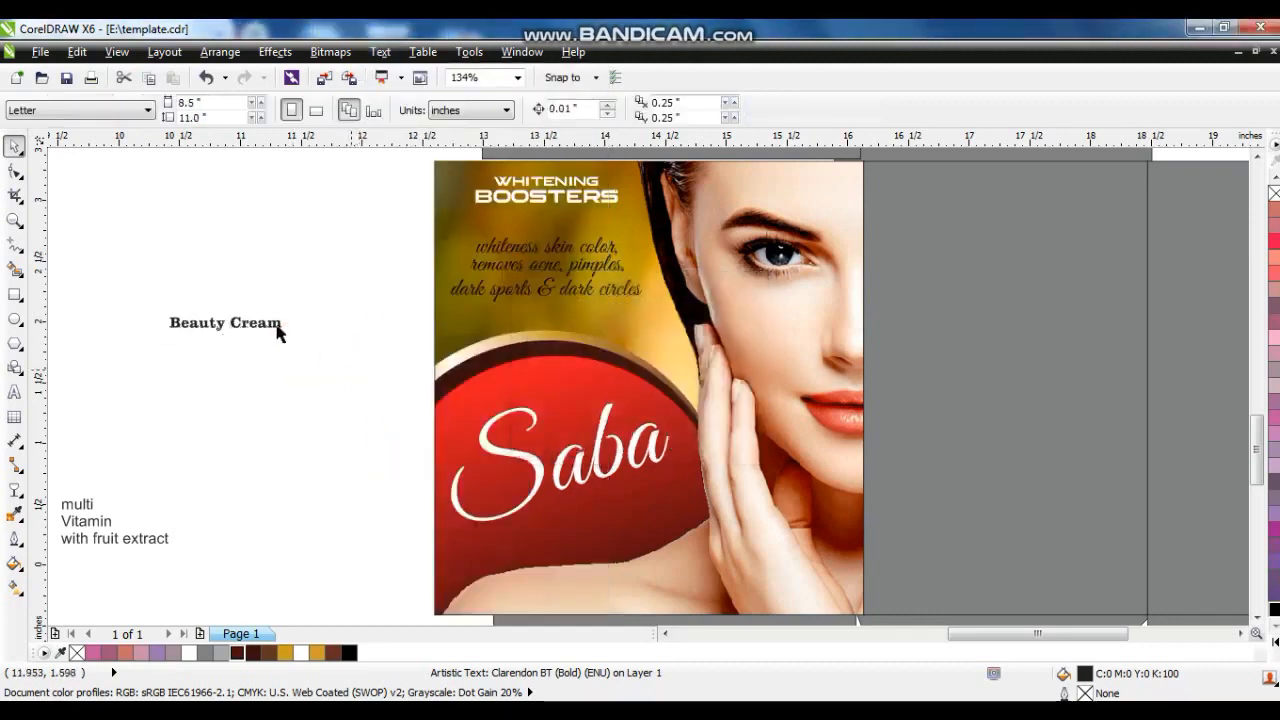
# - Enlarge the Beauty Cream text to about 17 pt and move it onto the red circle below Saba
pyautogui.click(279, 328)
pyautogui.moveTo(289, 337); pyautogui.dragTo(363, 374)
pyautogui.moveTo(313, 329); pyautogui.dragTo(614, 497)
# - Tilt the Beauty Cream text about 17.4° to follow the Saba lettering and fill it with gold #CF9A30
pyautogui.click(594, 527)
pyautogui.moveTo(490, 564); pyautogui.dragTo(459, 565)
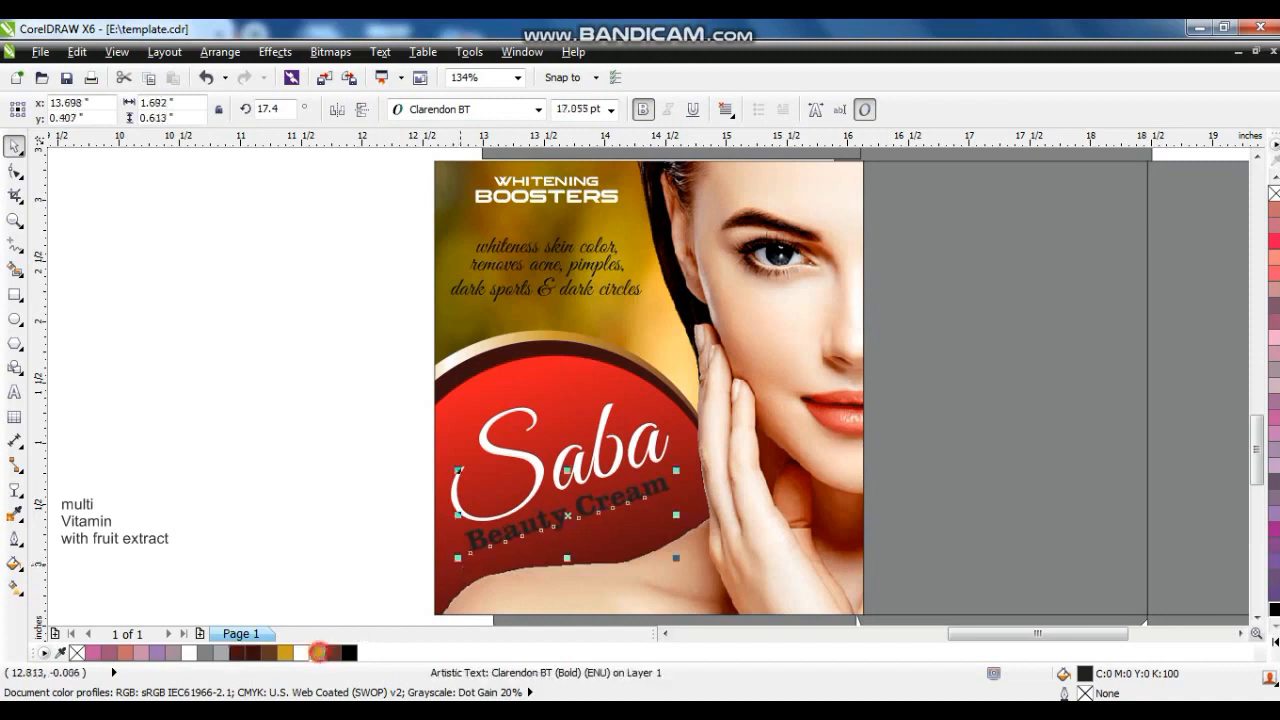
pyautogui.click(318, 653)
pyautogui.click(312, 493)
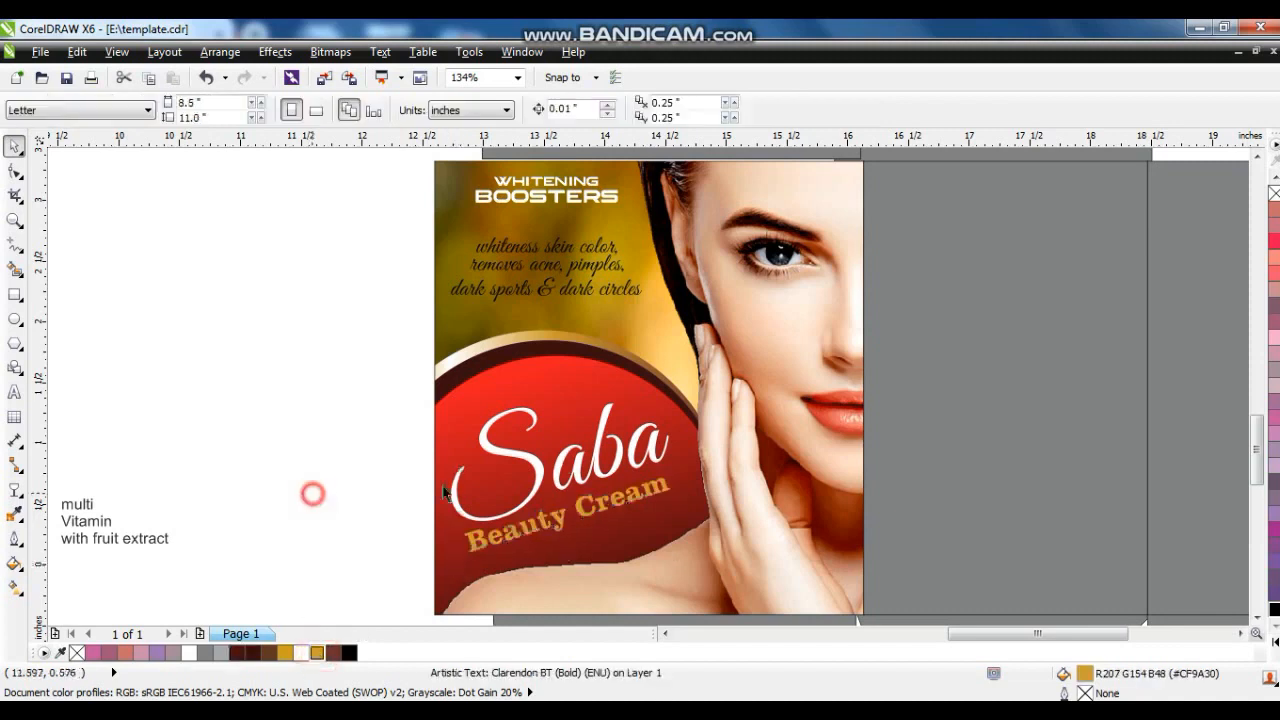
# - Stretch and enlarge the Saba lettering to about 1.95 × 1.16 inches within the red circle and convert it to curves
pyautogui.click(548, 398)
pyautogui.moveTo(559, 392); pyautogui.dragTo(559, 375)
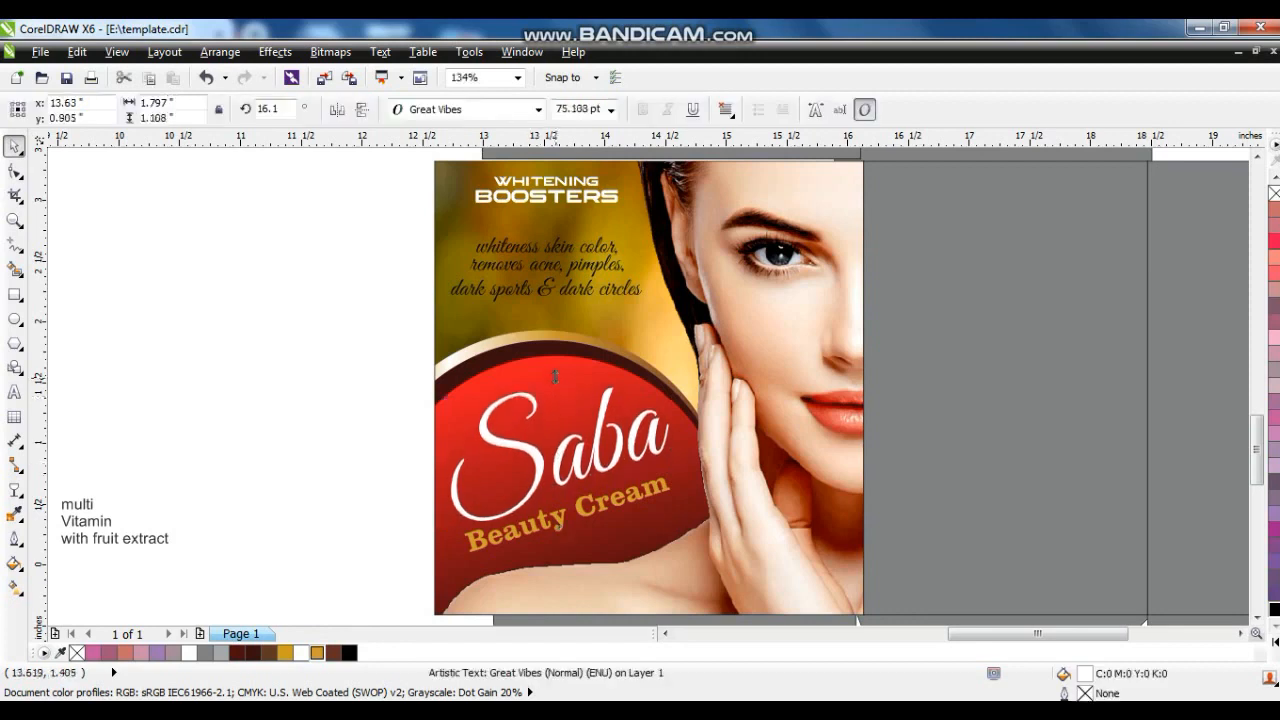
pyautogui.moveTo(441, 453); pyautogui.dragTo(432, 457)
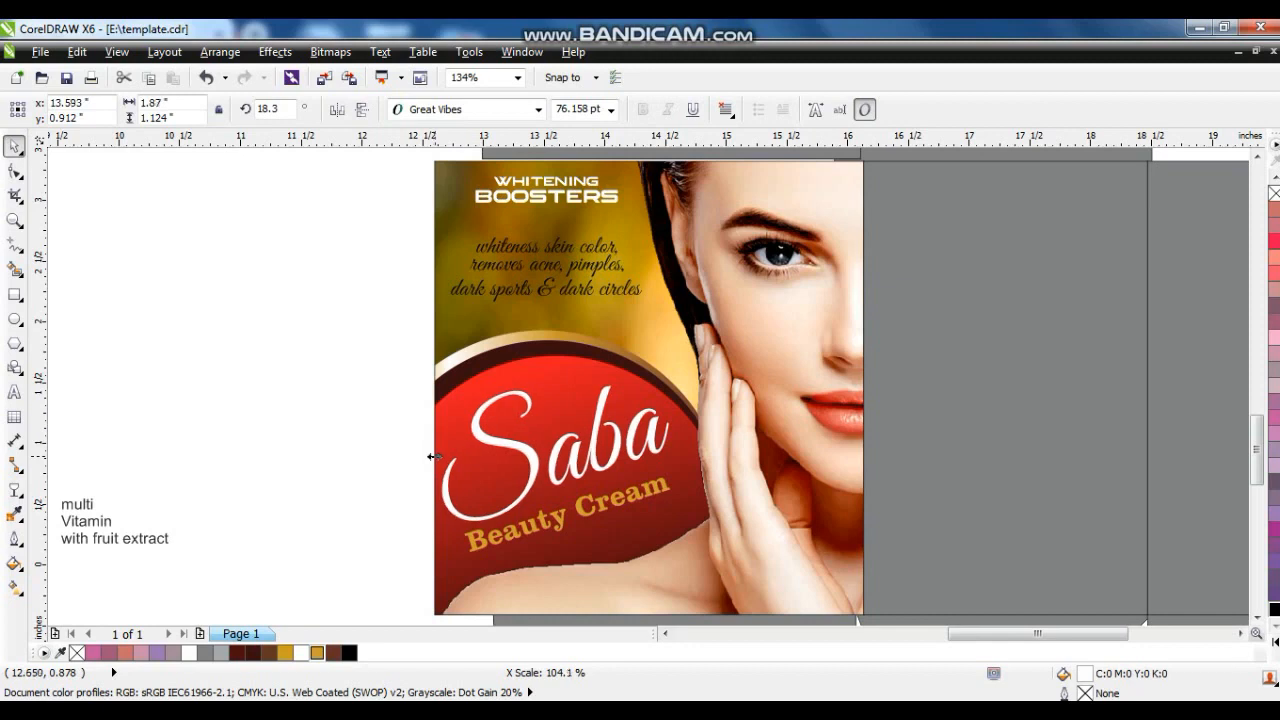
pyautogui.moveTo(676, 384); pyautogui.dragTo(686, 372)
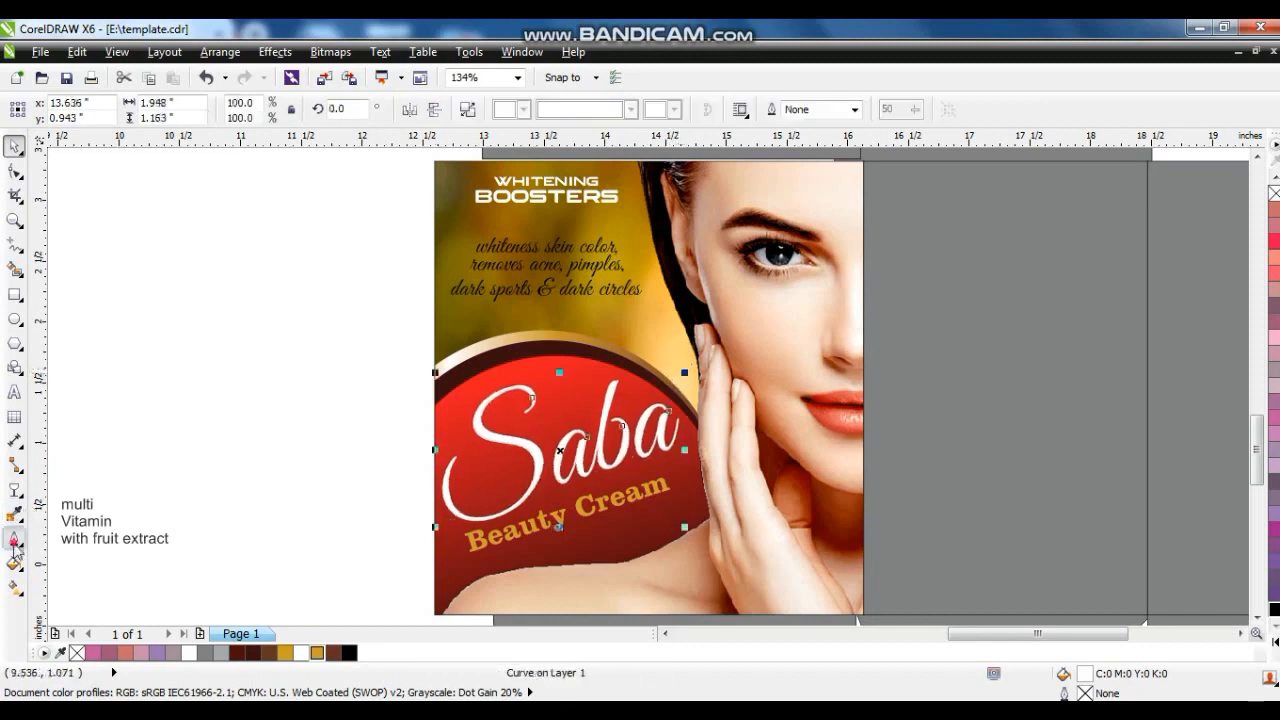
# - Give the Saba curve a 4.0 pt outline placed behind the fill, with rounded corners and round line caps
pyautogui.click(14, 541)
pyautogui.click(72, 249)
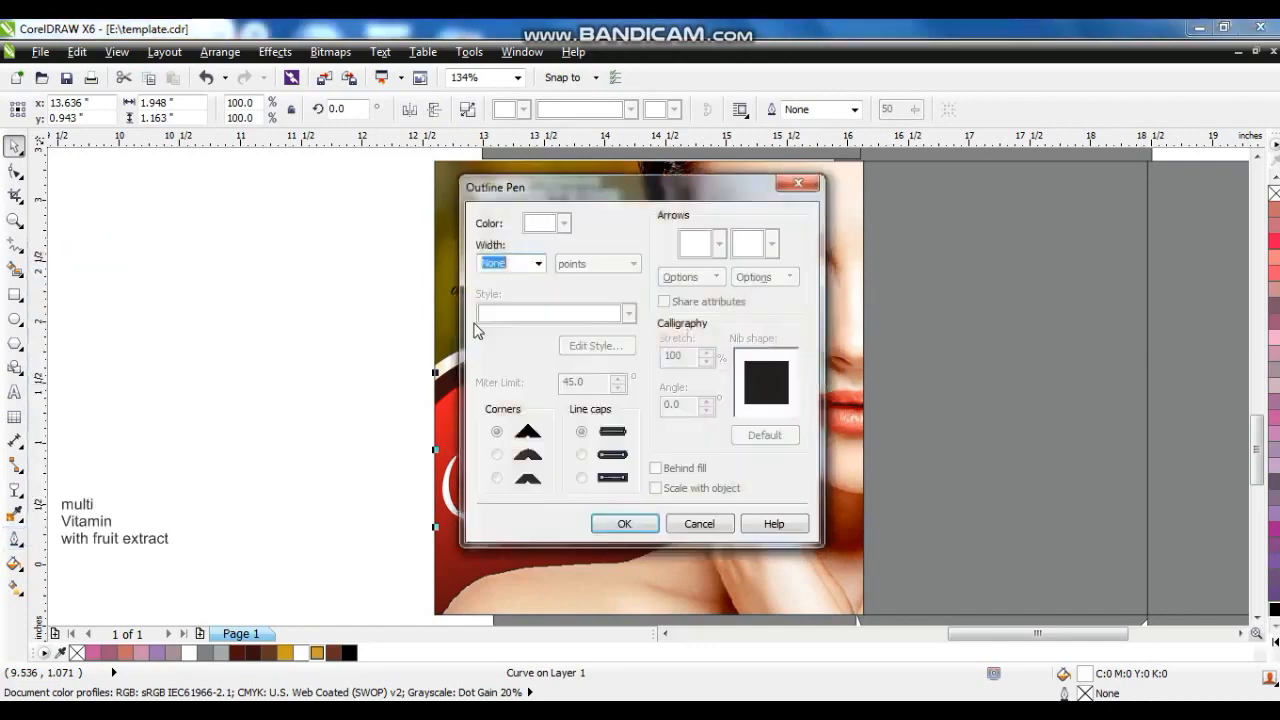
pyautogui.click(538, 263)
pyautogui.click(491, 380)
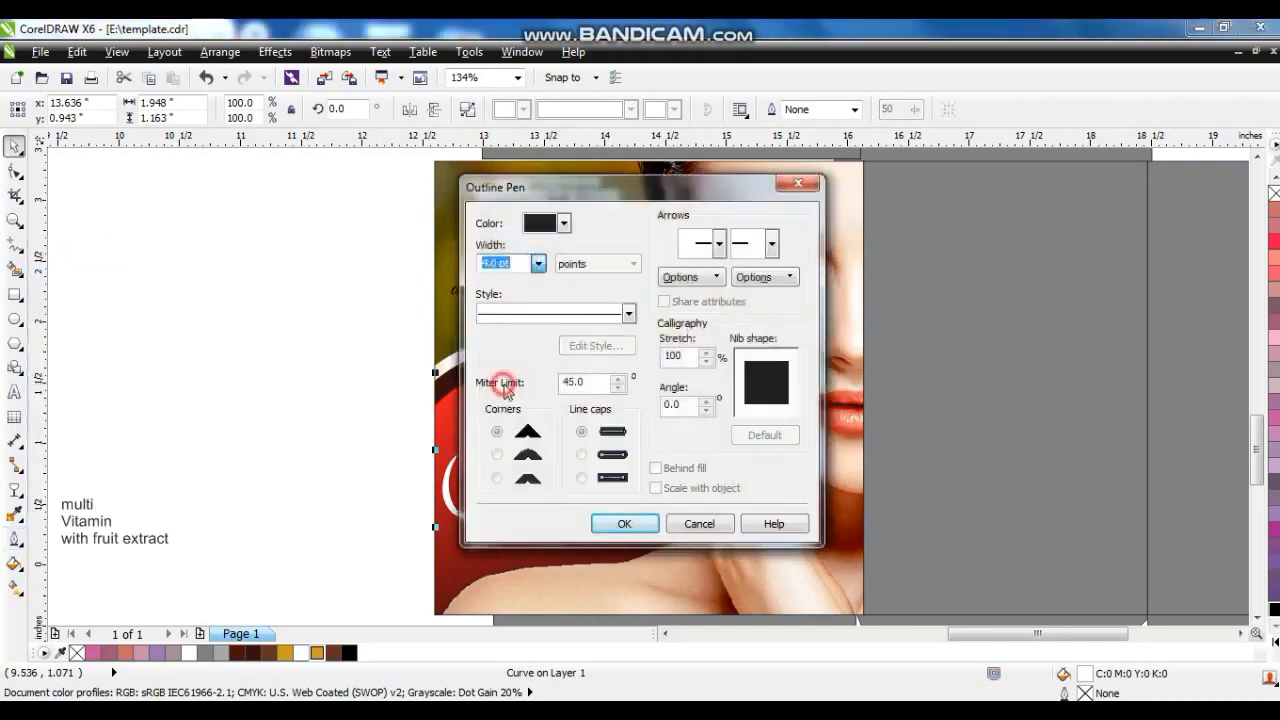
pyautogui.click(656, 470)
pyautogui.click(581, 454)
pyautogui.click(497, 454)
pyautogui.click(623, 524)
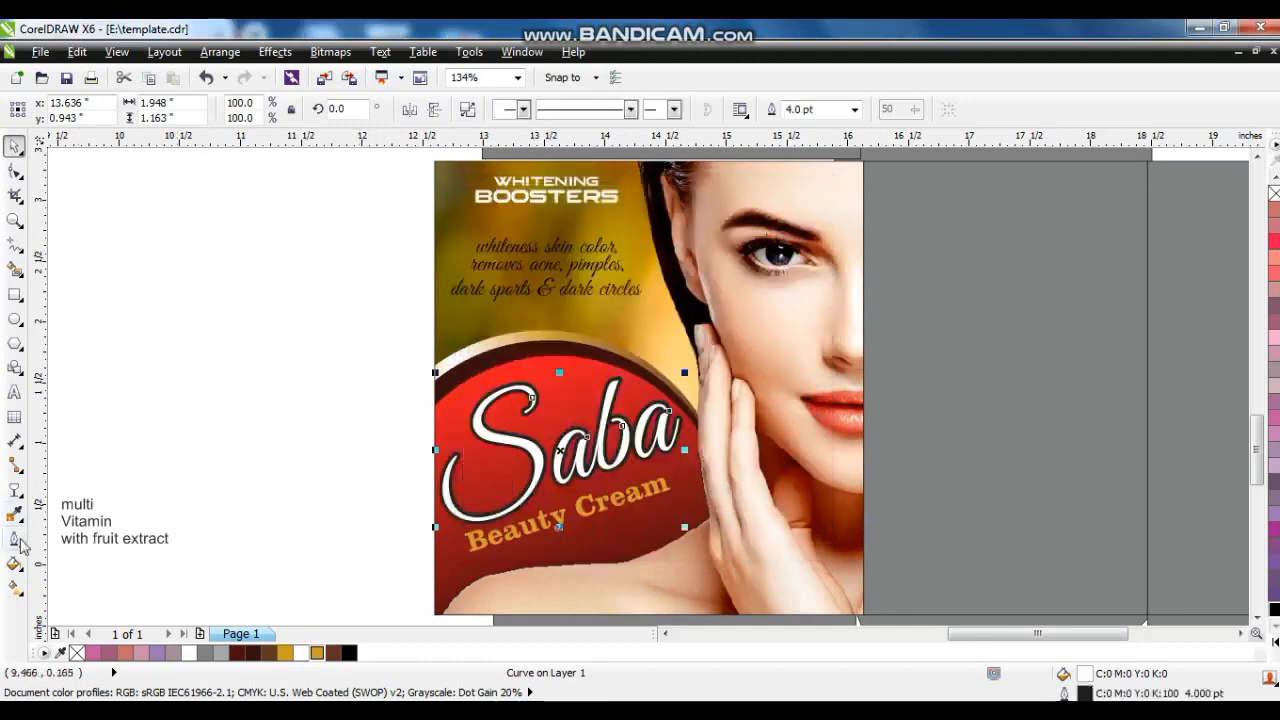
# - Set the Saba outline width to 8.0 pt and convert the outline to a separate object
pyautogui.click(17, 540)
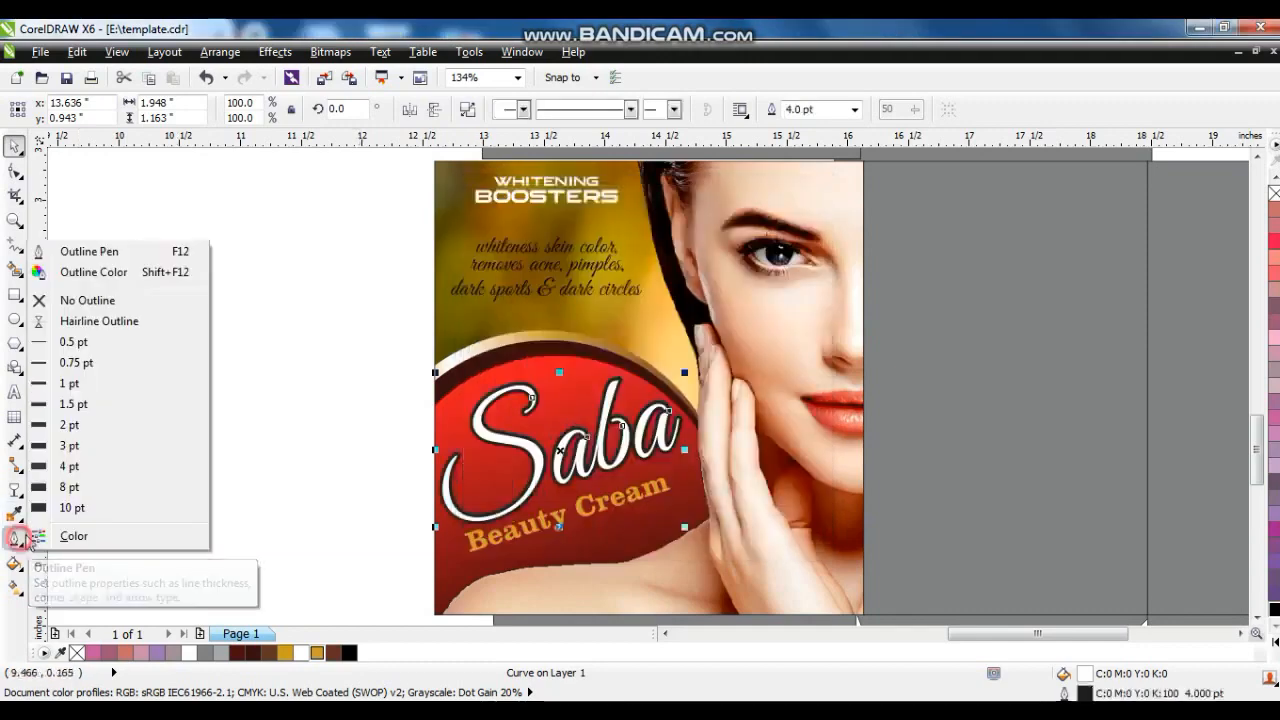
pyautogui.click(100, 248)
pyautogui.click(537, 264)
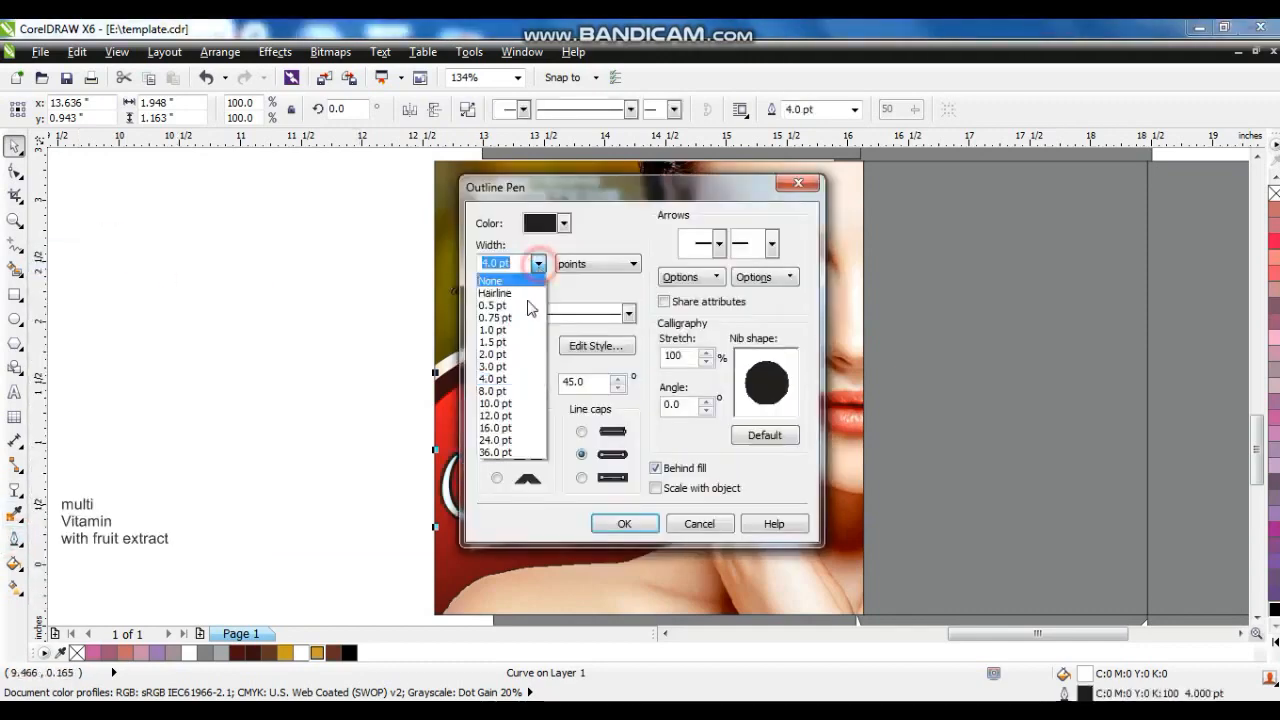
pyautogui.click(515, 392)
pyautogui.click(619, 525)
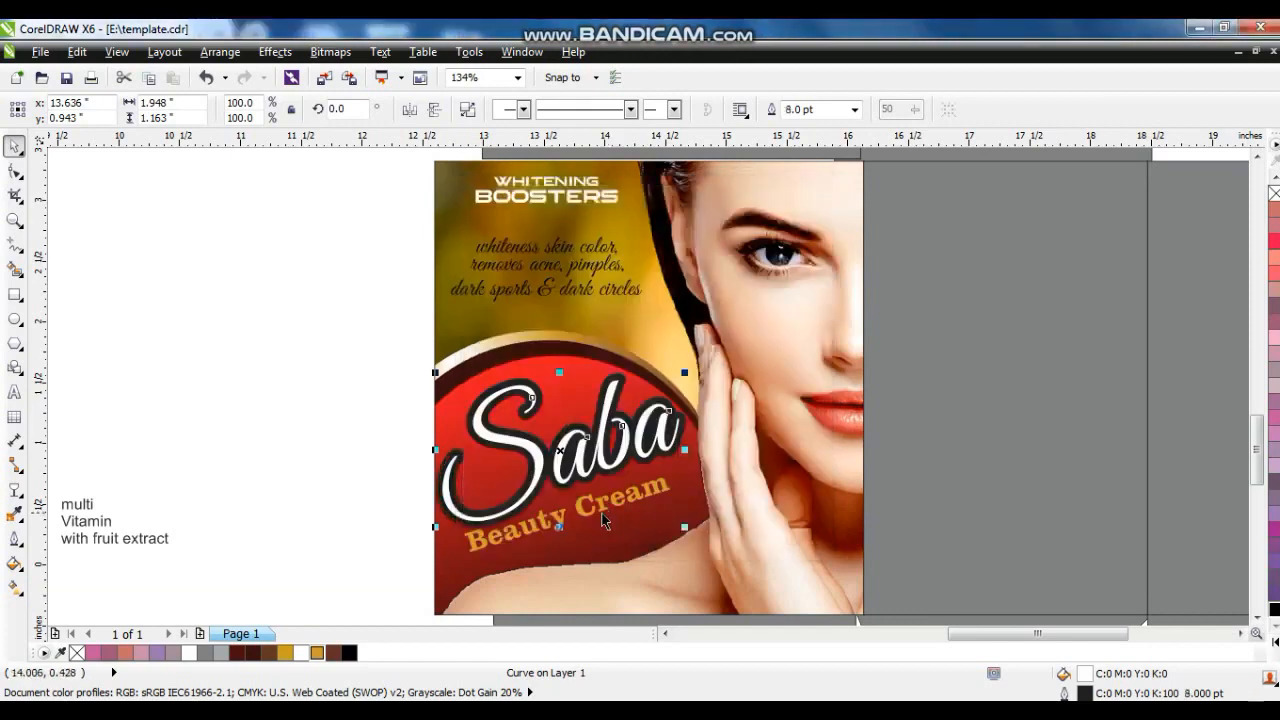
pyautogui.click(346, 383)
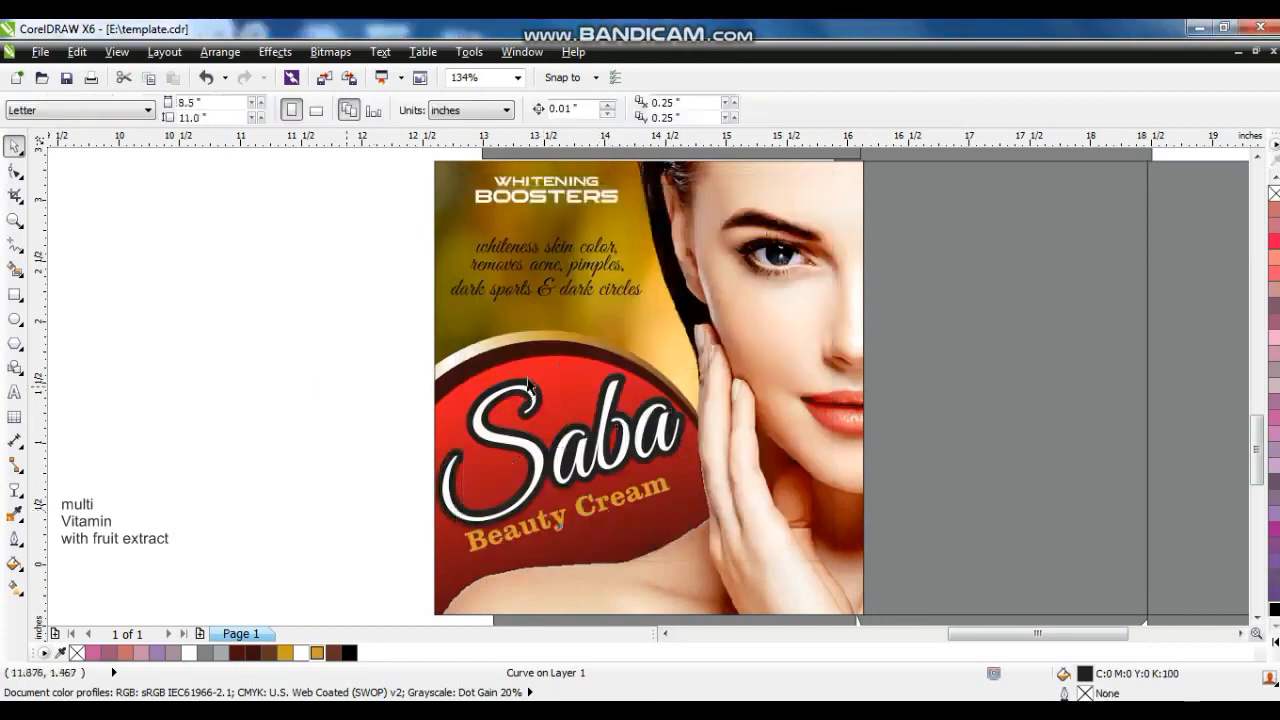
# - Fill the separated Saba outline object with a linear fountain fill using the Cylinder - Gold 01 preset
pyautogui.click(499, 549)
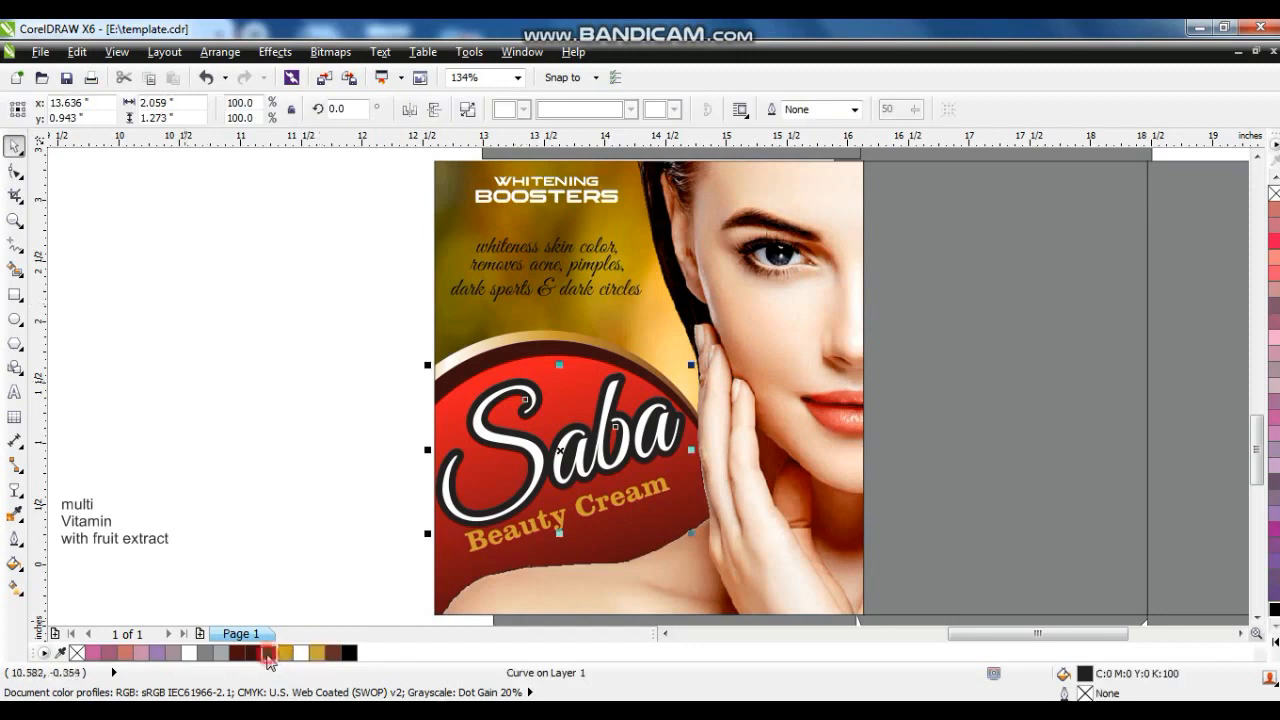
pyautogui.click(268, 653)
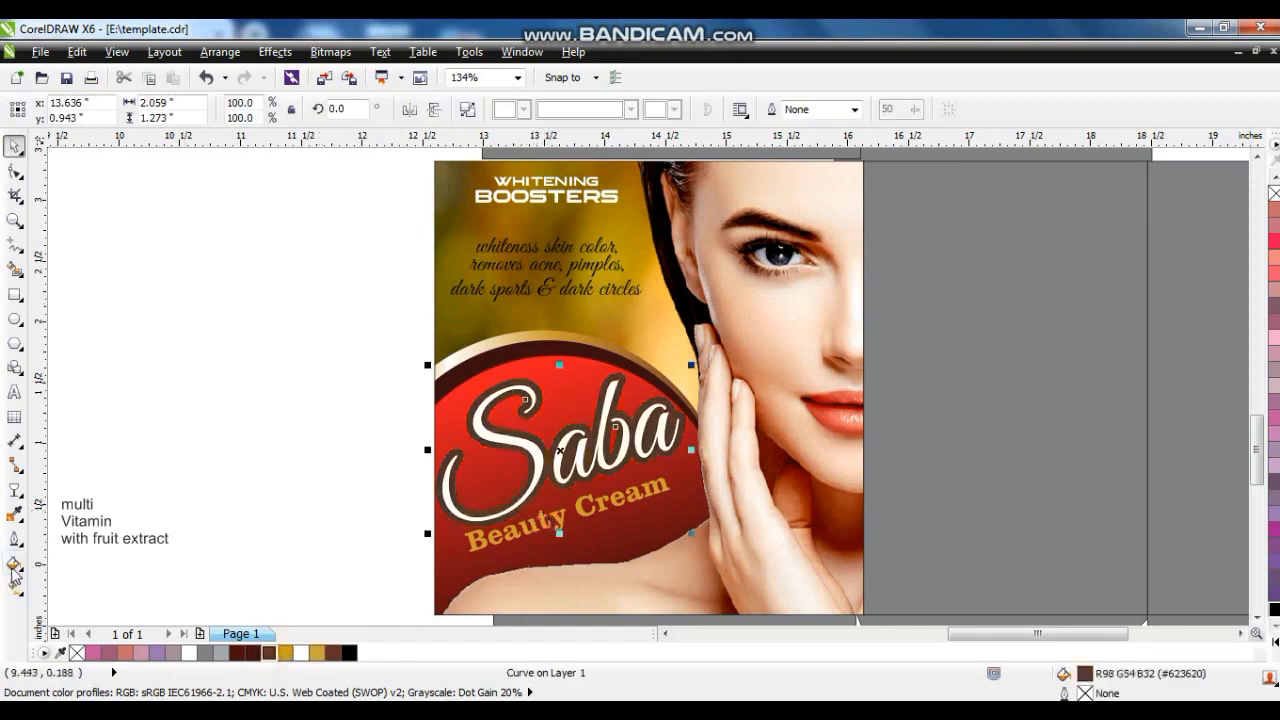
pyautogui.click(14, 566)
pyautogui.click(82, 447)
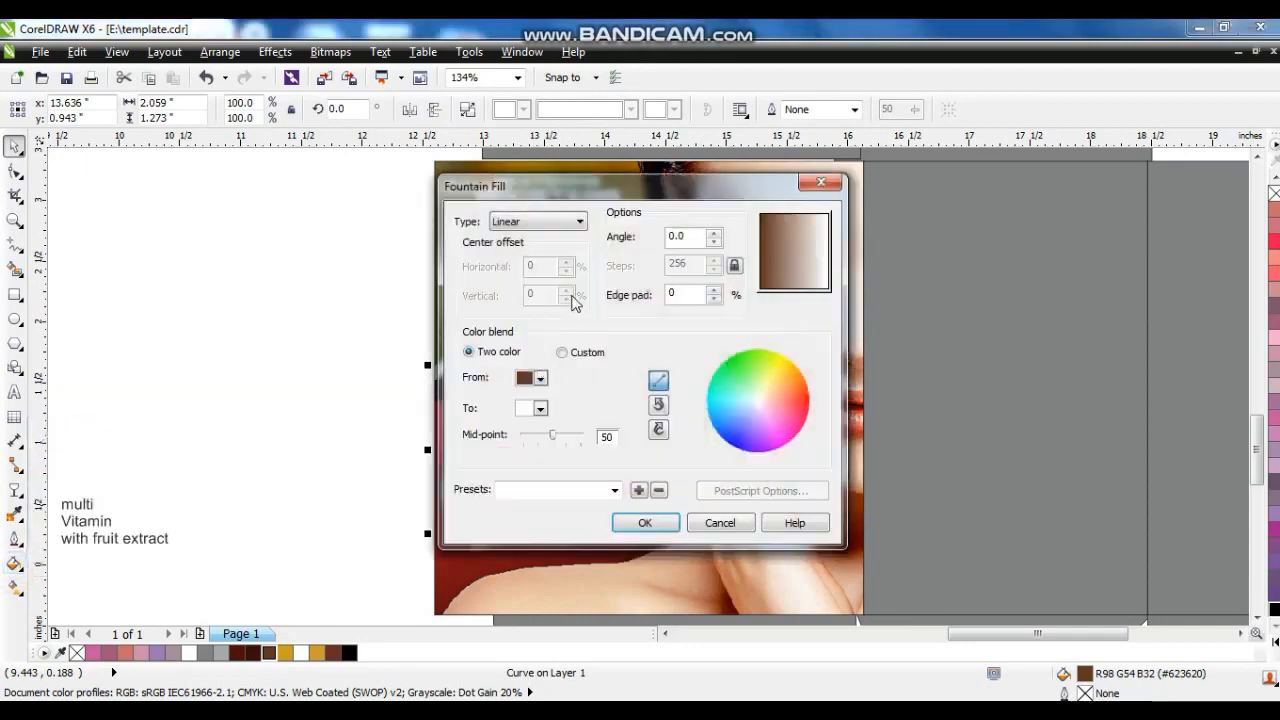
pyautogui.click(615, 490)
pyautogui.click(612, 420)
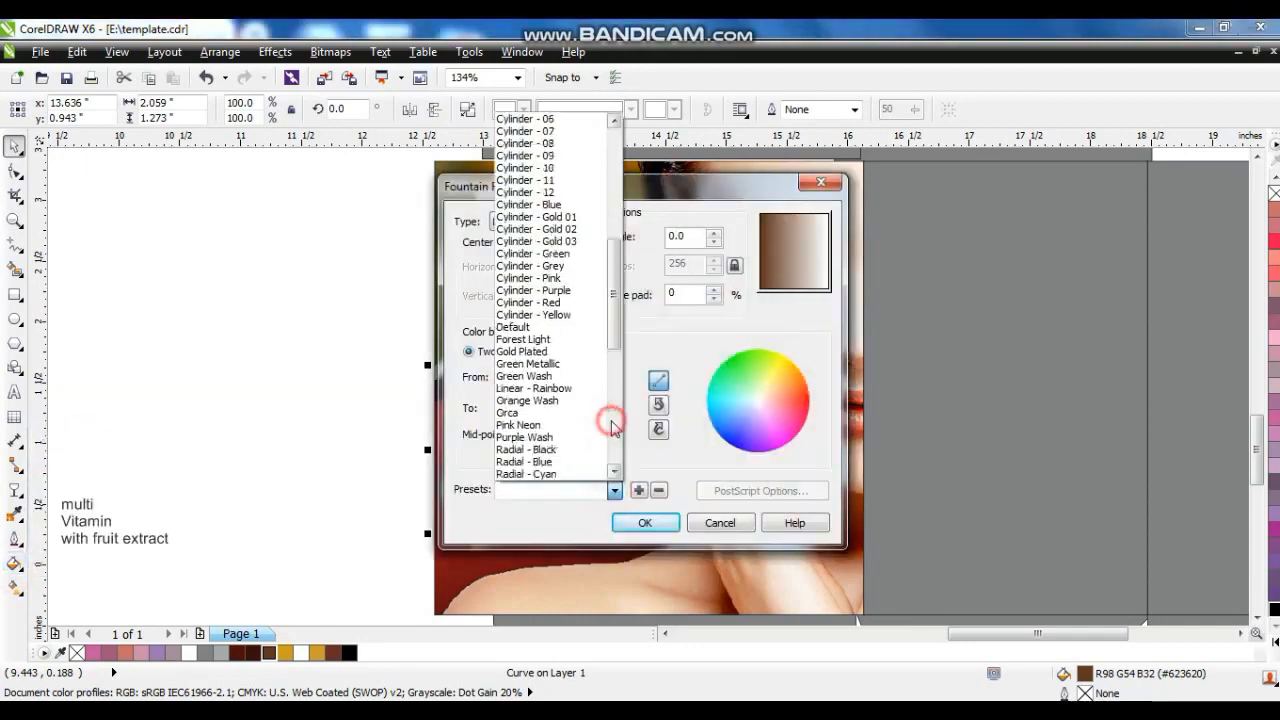
pyautogui.click(582, 218)
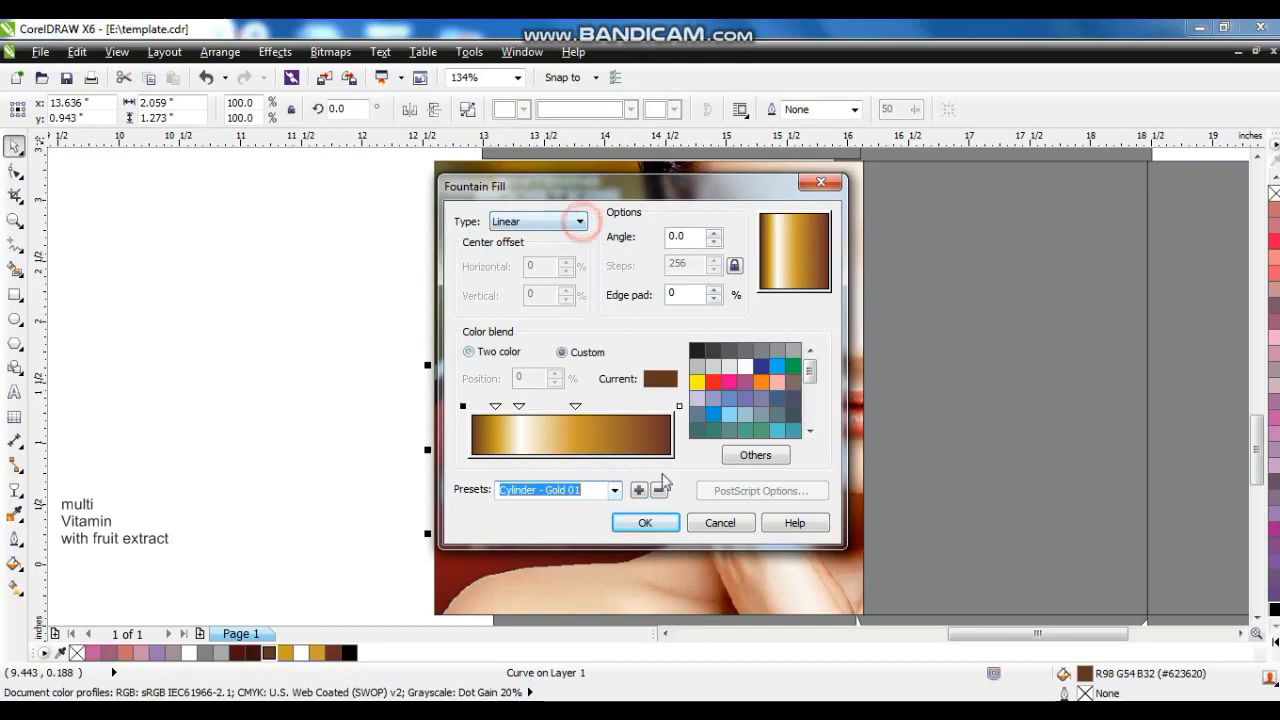
pyautogui.click(645, 523)
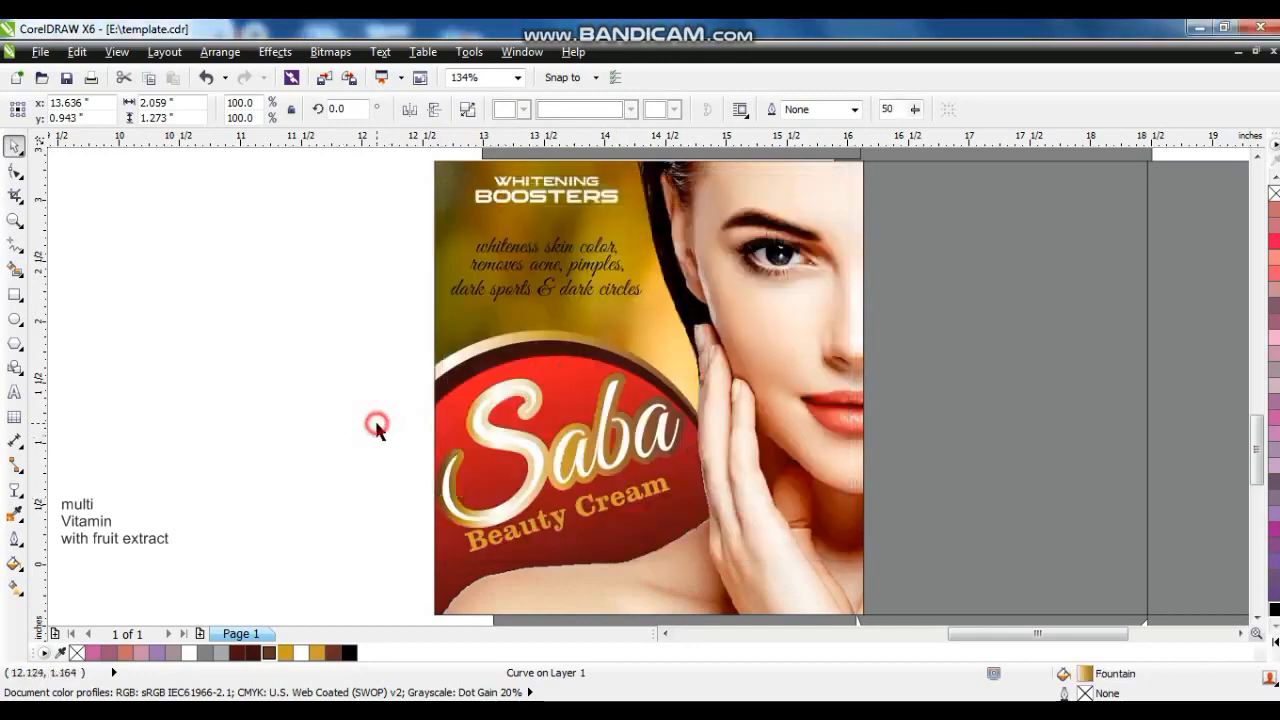
pyautogui.click(375, 426)
# - Give the white Saba lettering a 3.0 pt black outline behind the fill, with rounded corners and round line caps
pyautogui.click(510, 443)
pyautogui.scroll(3, 510, 443)
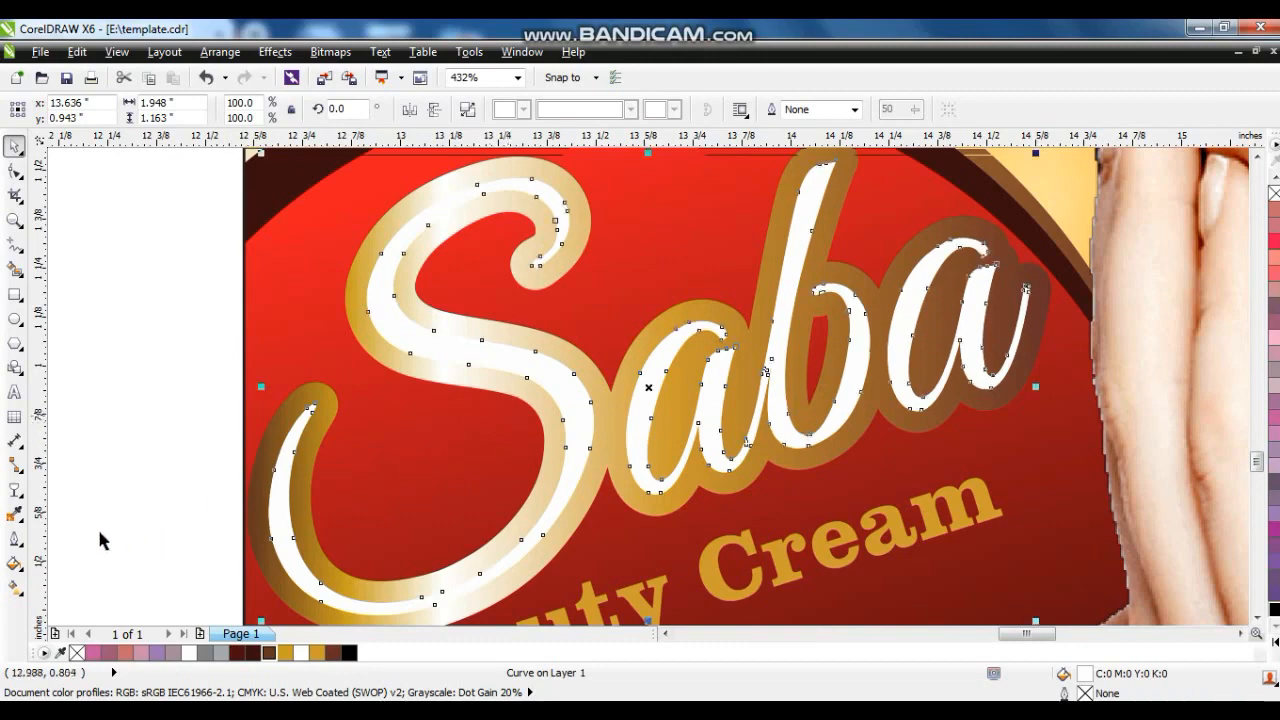
pyautogui.click(15, 540)
pyautogui.click(96, 250)
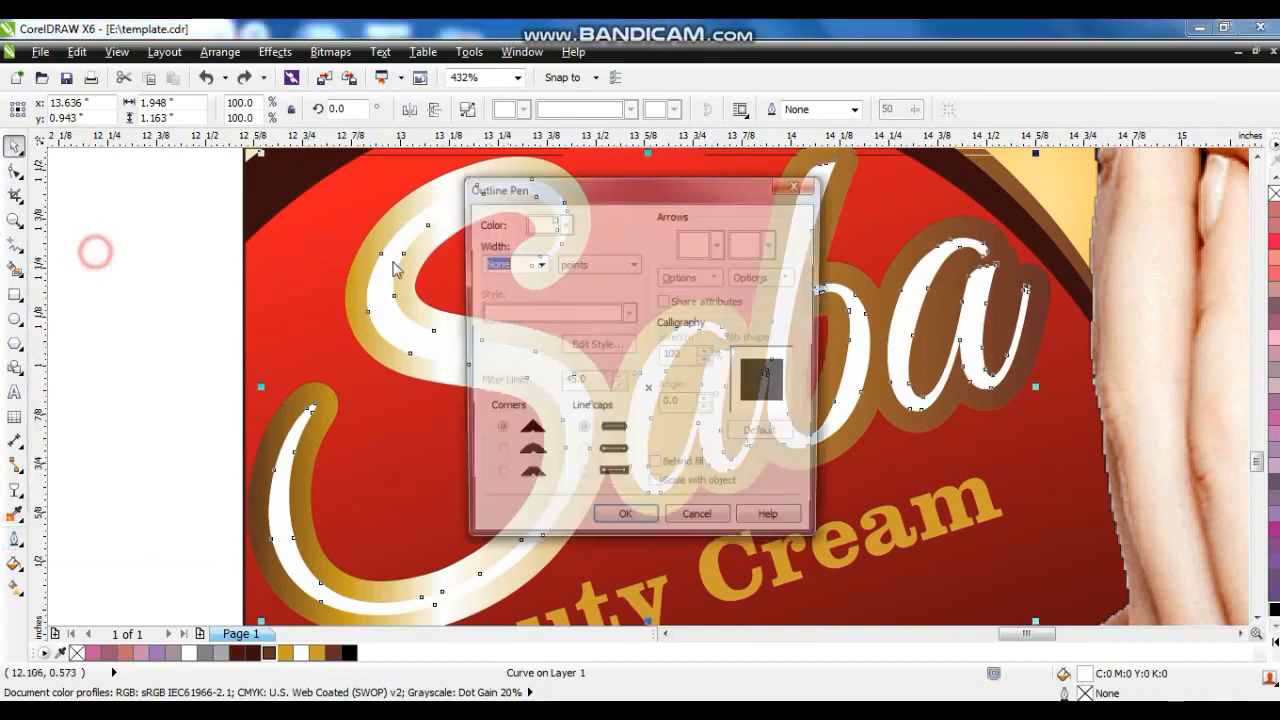
pyautogui.click(538, 263)
pyautogui.click(510, 368)
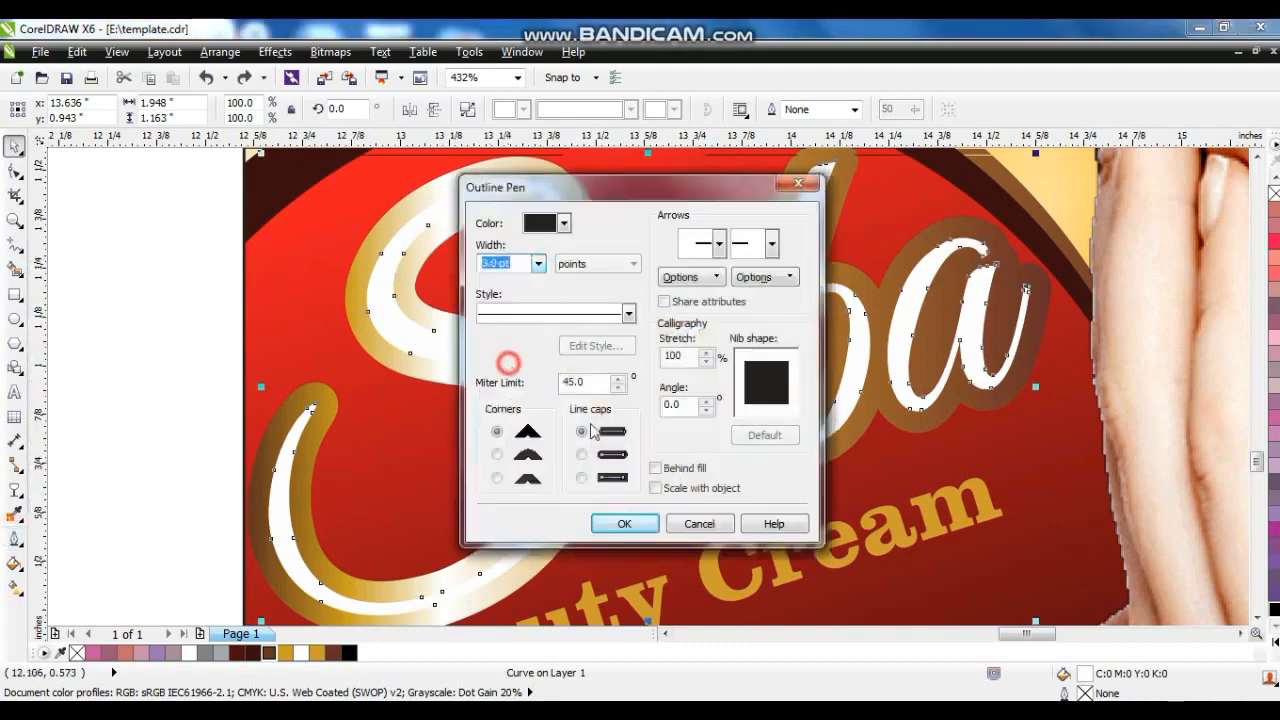
pyautogui.click(497, 454)
pyautogui.click(581, 454)
pyautogui.click(655, 467)
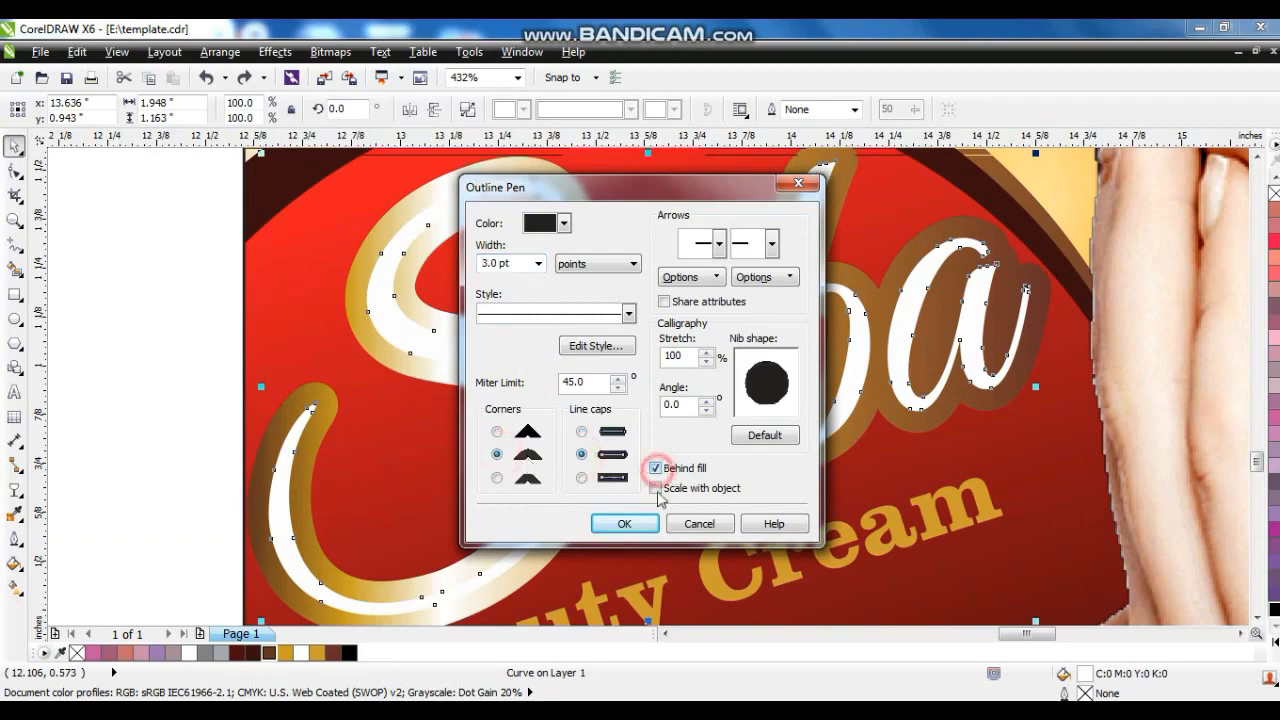
pyautogui.click(646, 519)
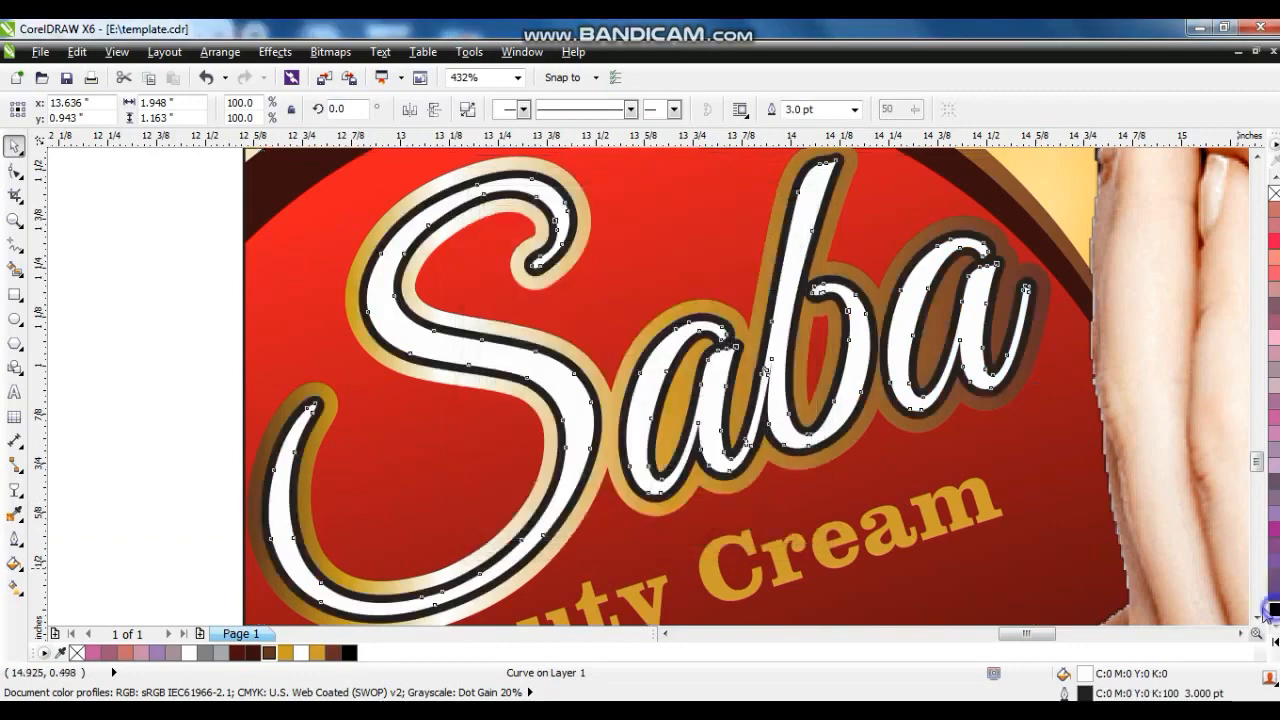
pyautogui.rightClick(1274, 610)
pyautogui.click(295, 284)
pyautogui.hotkey('shift', 'F2')
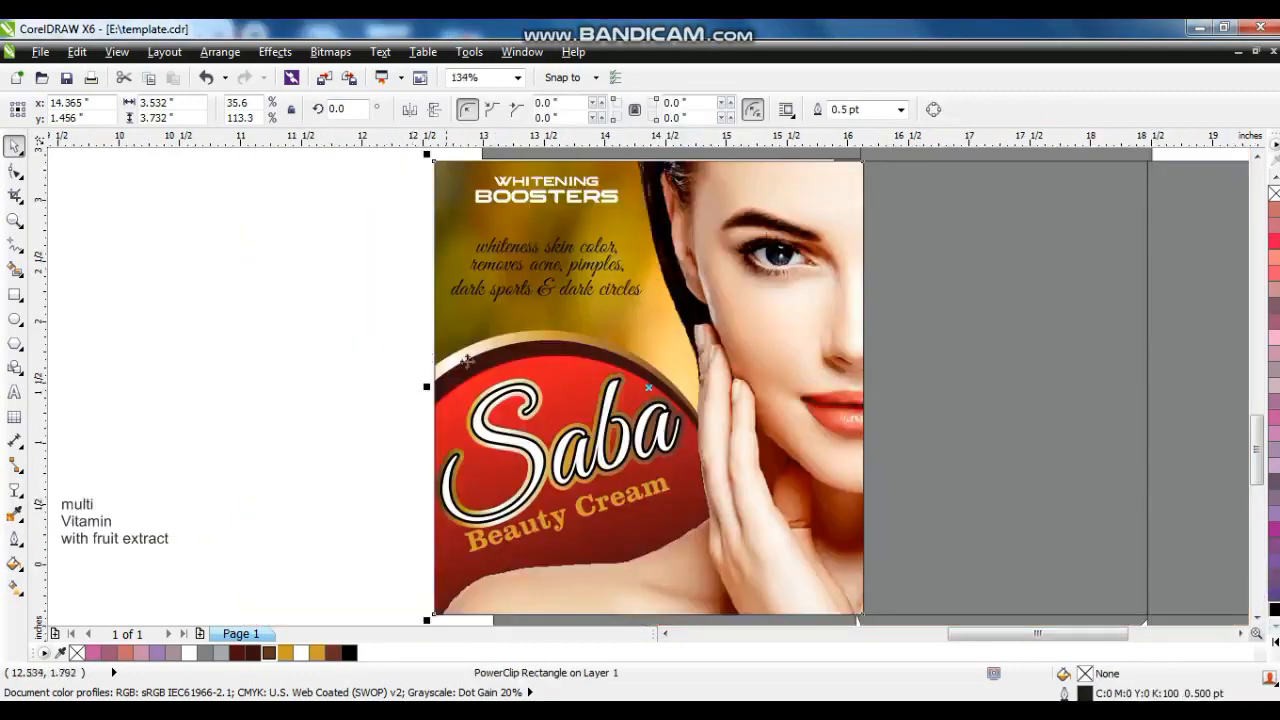
pyautogui.click(375, 470)
# - Shrink the Beauty Cream text slightly and reposition it beneath the Saba lettering
pyautogui.click(445, 526)
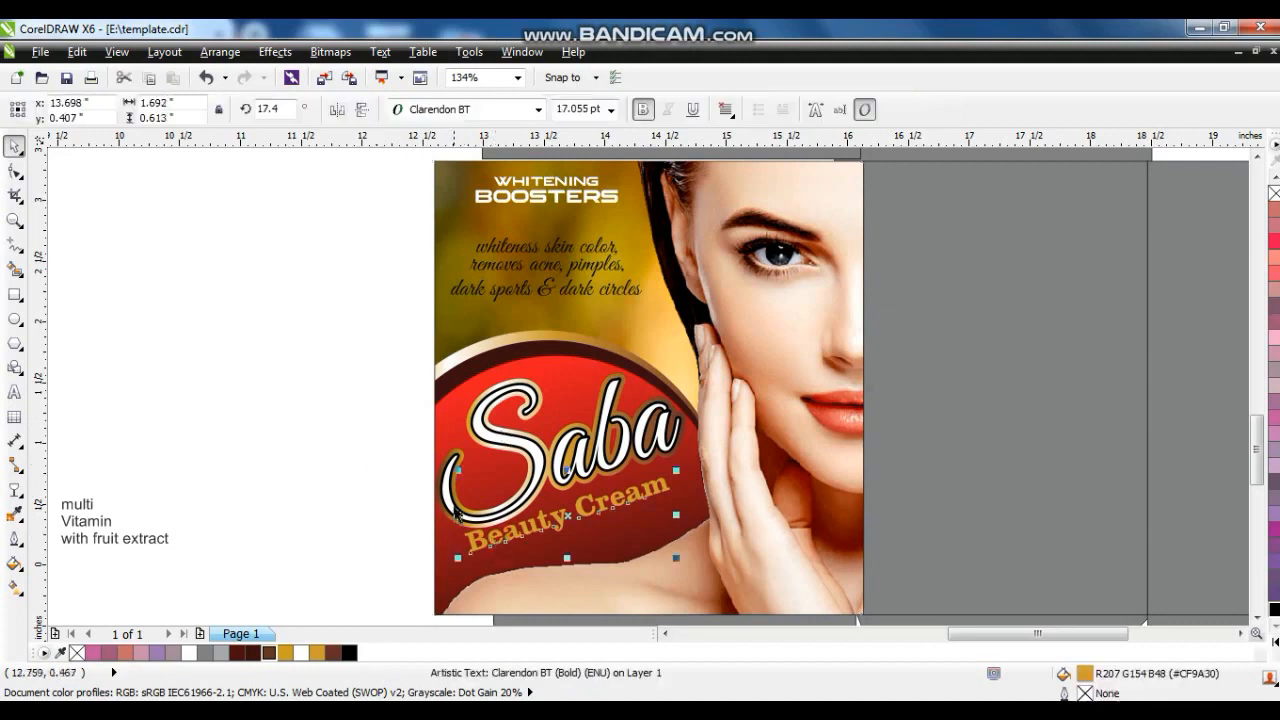
pyautogui.moveTo(459, 469); pyautogui.dragTo(475, 477)
pyautogui.moveTo(612, 525); pyautogui.dragTo(617, 524)
# - Try the Impact font on the multi Vitamin with fruit extract text
pyautogui.click(104, 524)
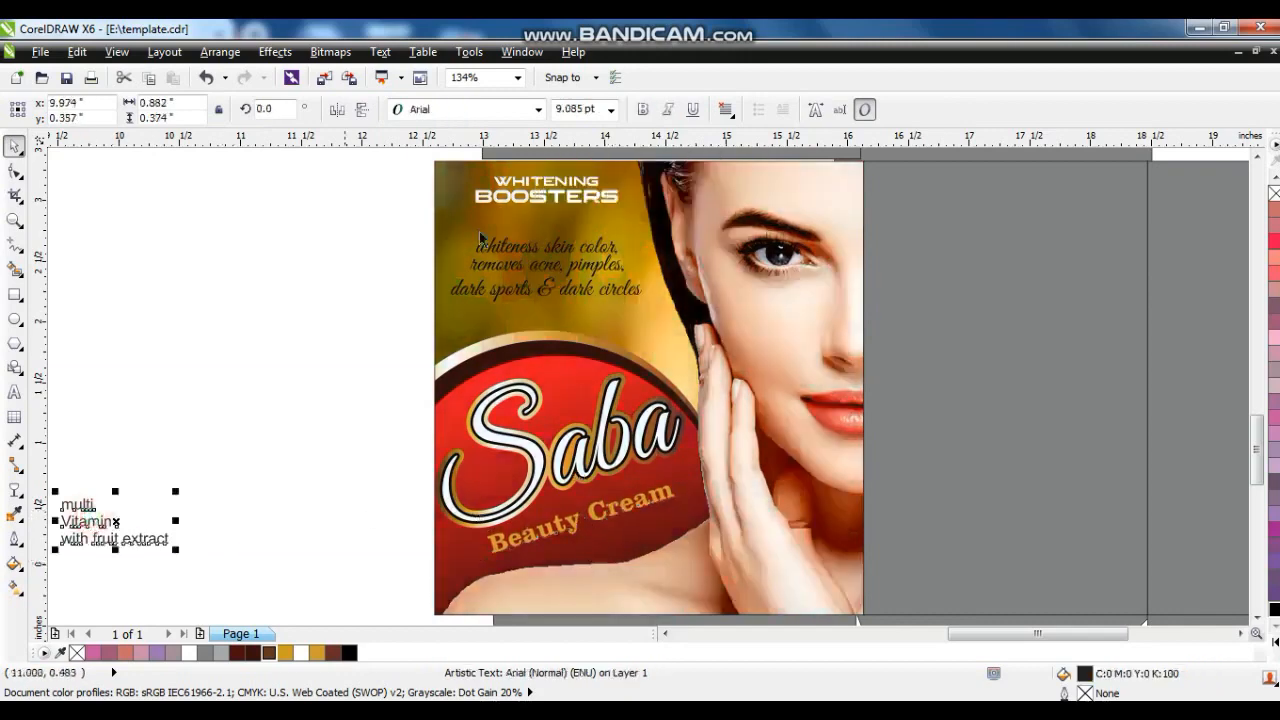
pyautogui.click(508, 116)
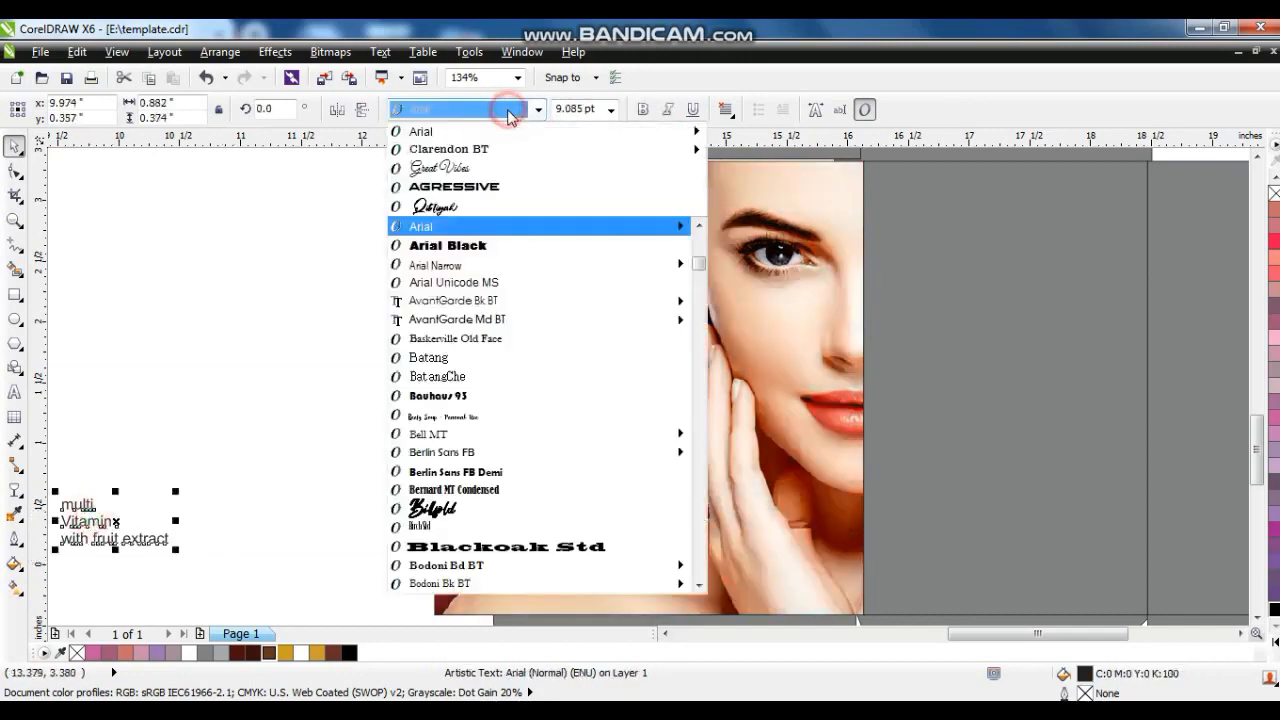
pyautogui.write('Impact')
pyautogui.press('Return')
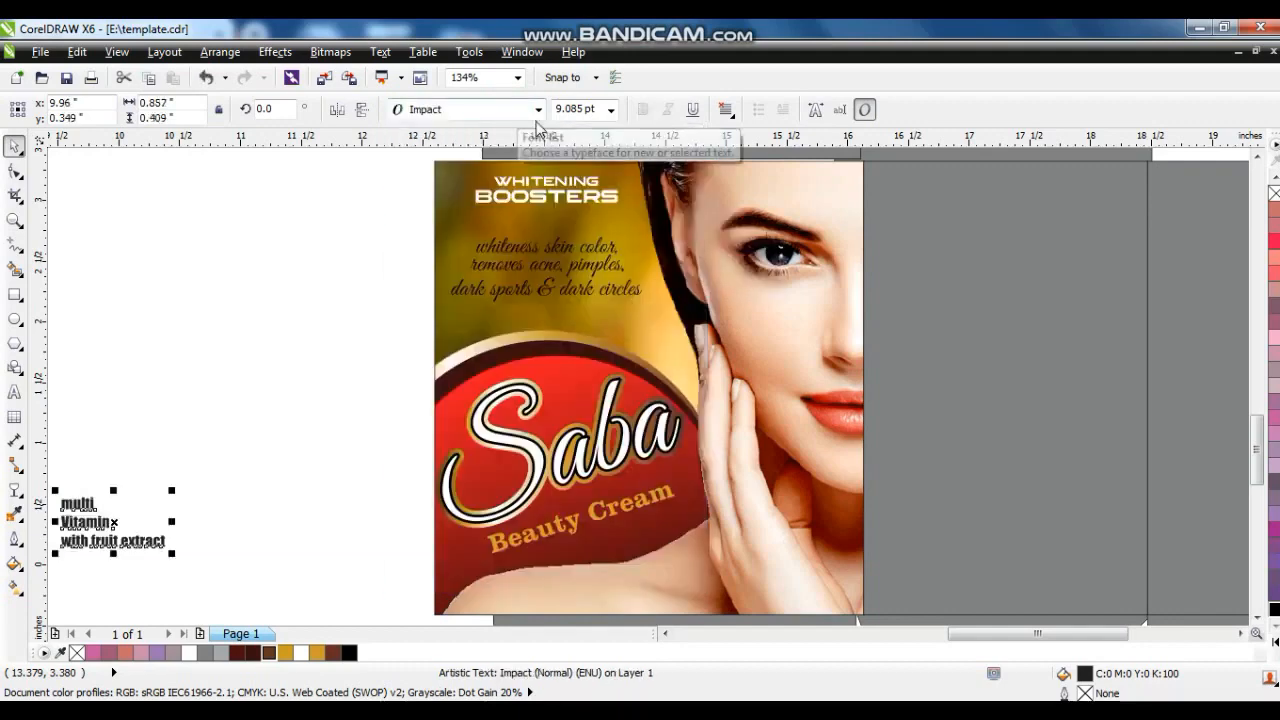
# - Copy the text properties of the whiteness skin color text onto the multi Vitamin with fruit extract text
pyautogui.click(117, 51)
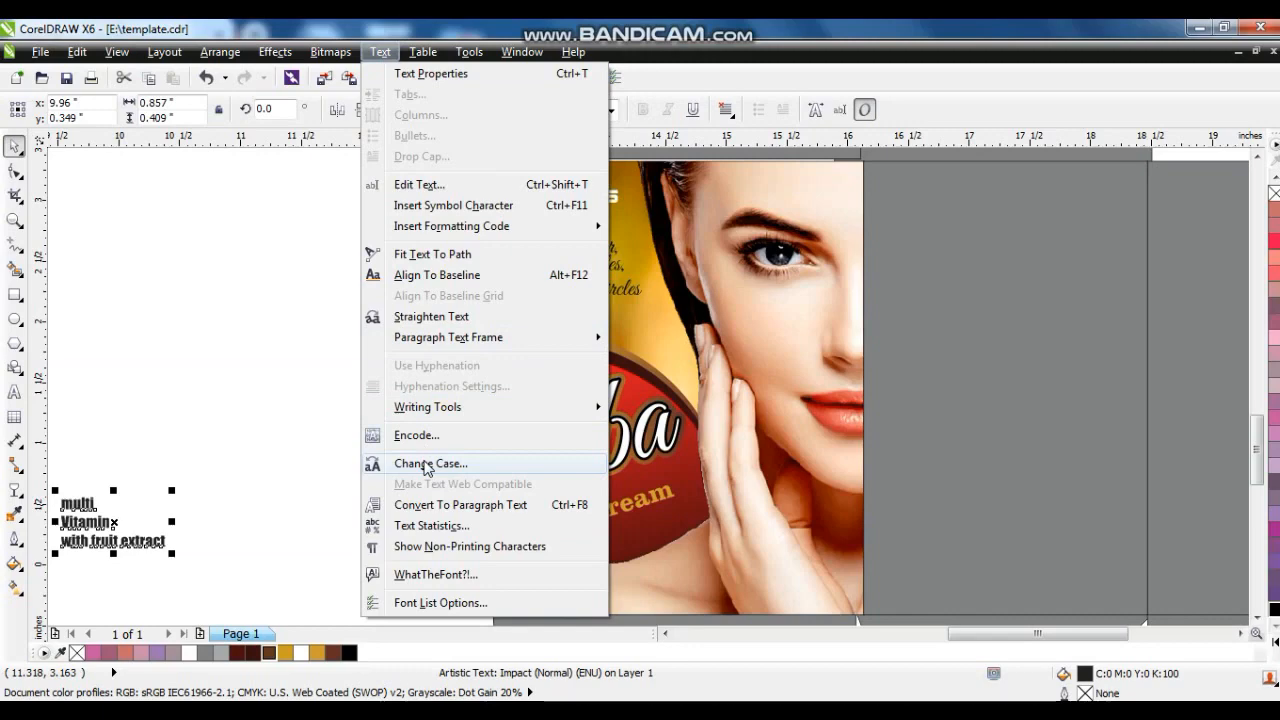
pyautogui.moveTo(77, 51)
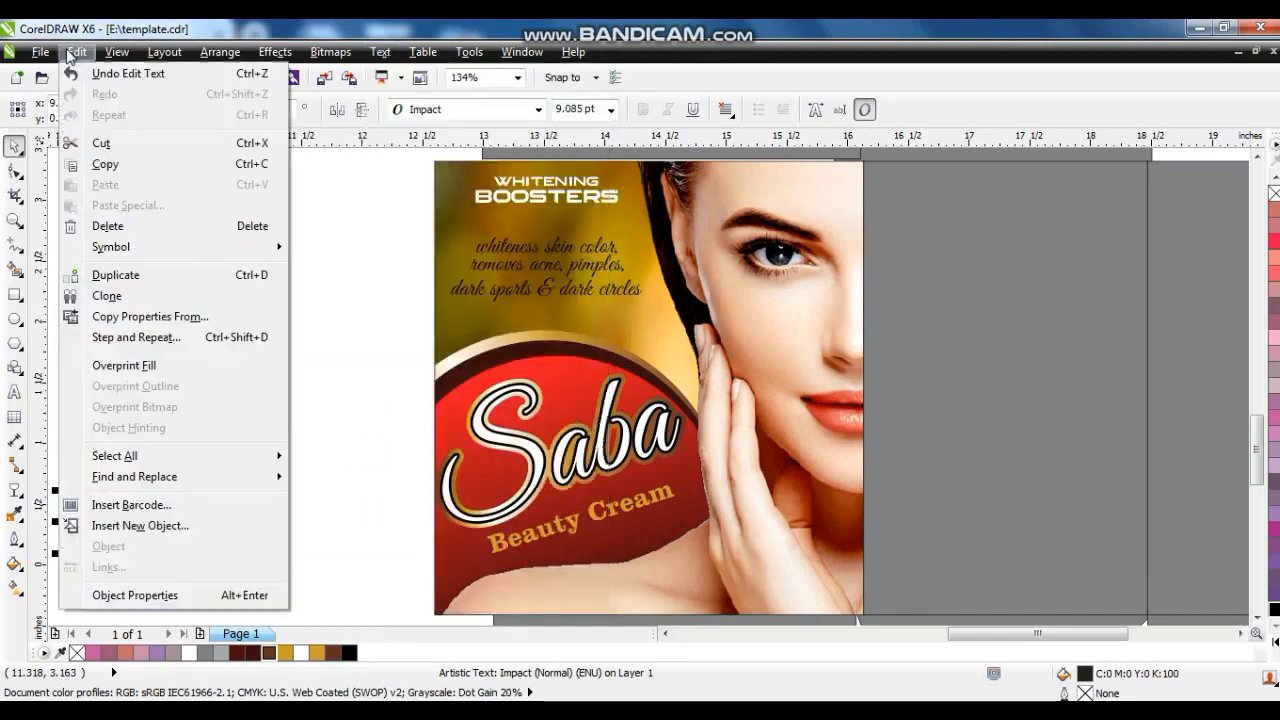
pyautogui.click(110, 318)
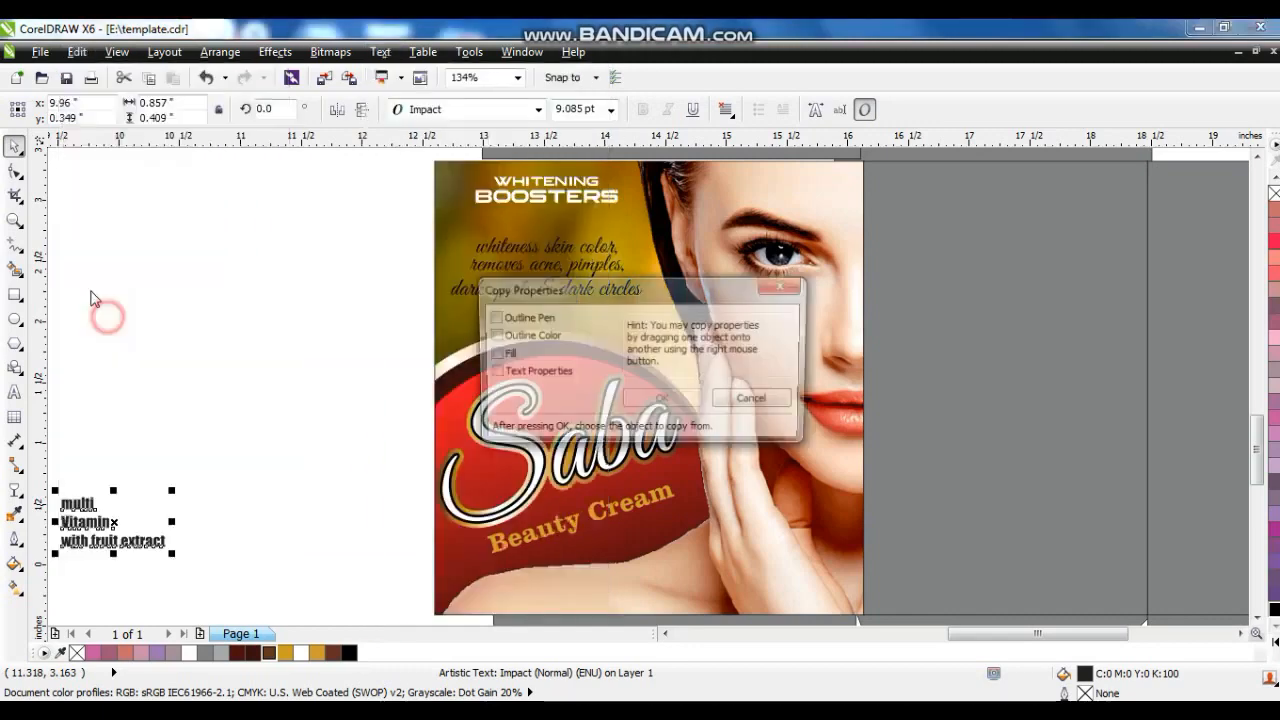
pyautogui.click(516, 376)
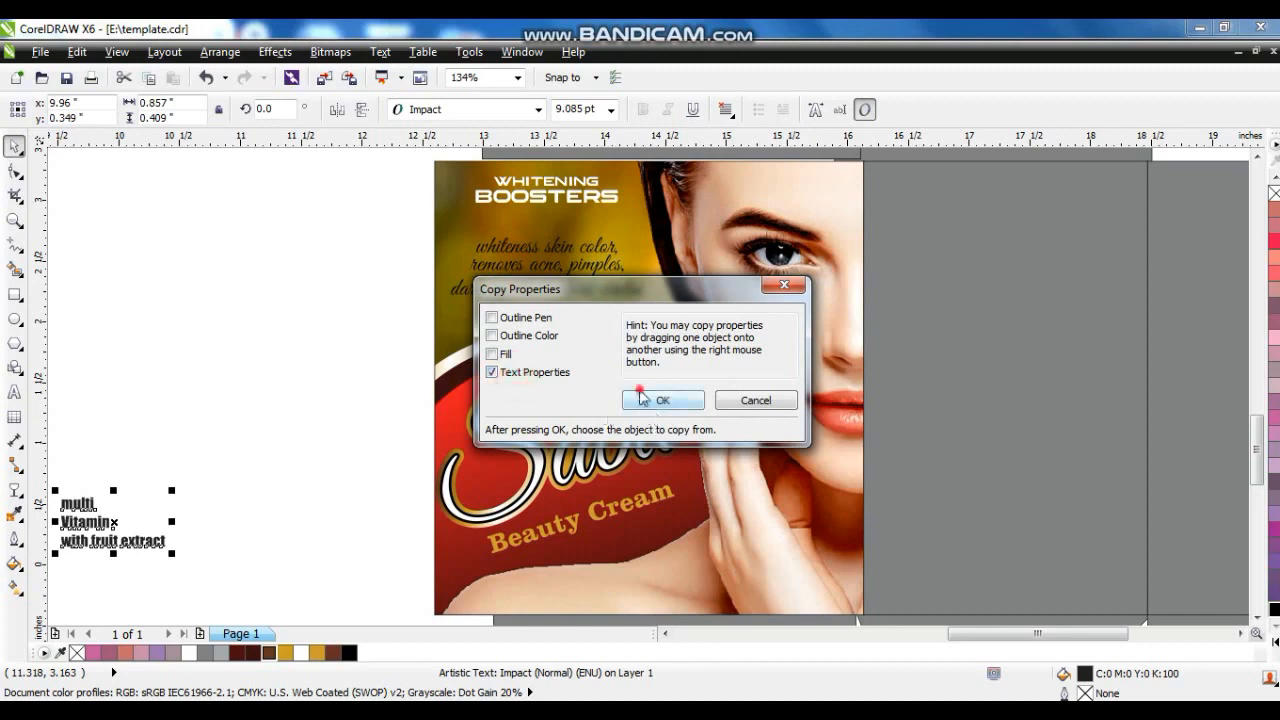
pyautogui.click(657, 400)
pyautogui.click(578, 250)
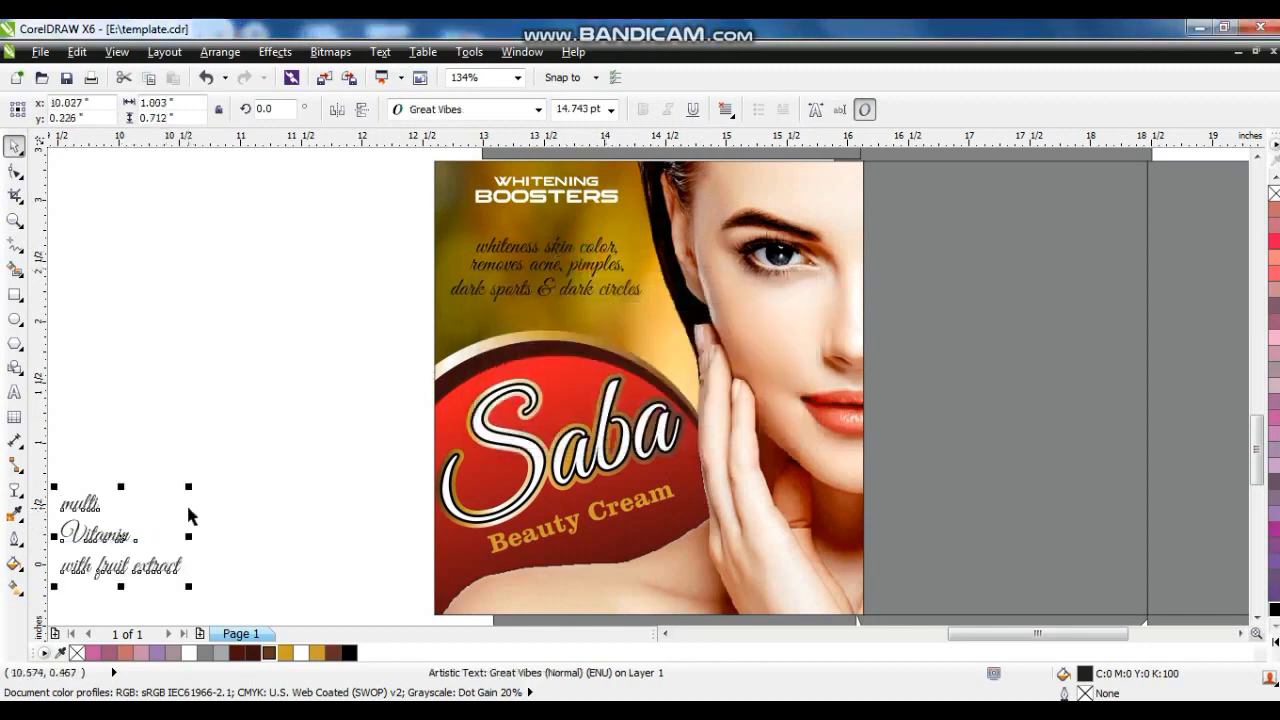
# - Break the multi Vitamin with fruit extract text apart into separate line objects
pyautogui.click(262, 483)
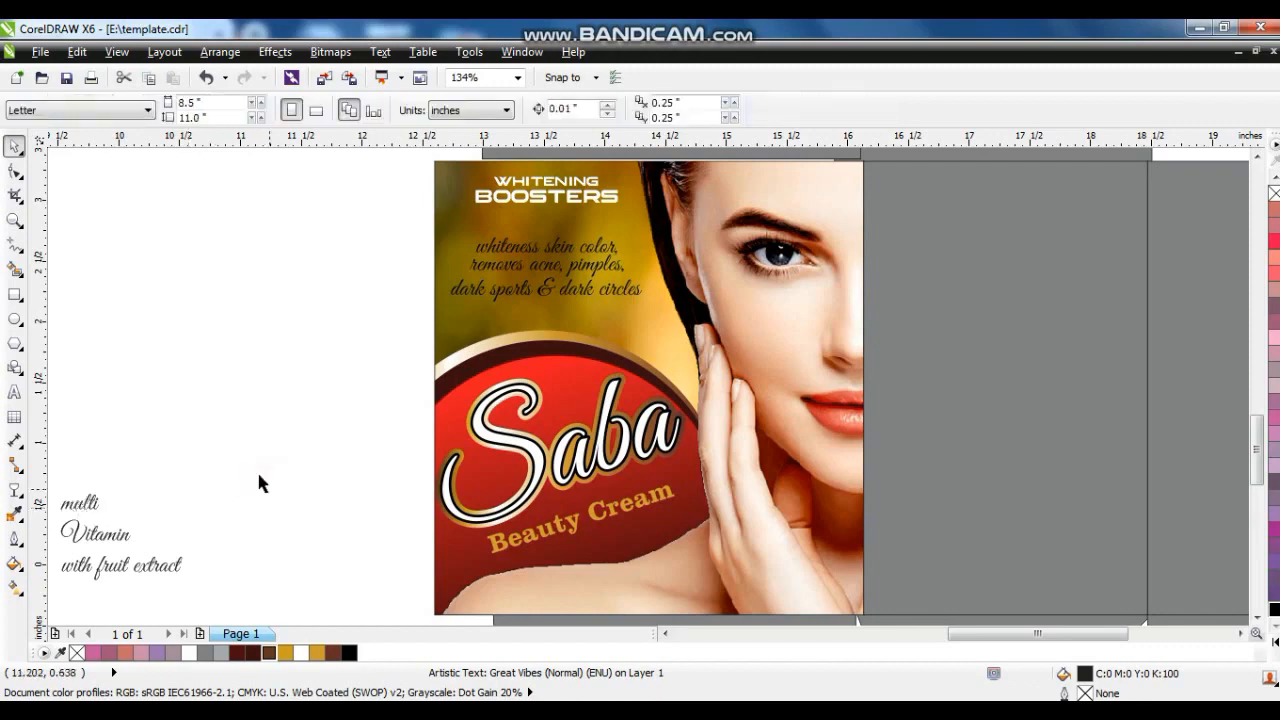
pyautogui.moveTo(289, 427); pyautogui.dragTo(387, 389)
pyautogui.click(194, 541)
pyautogui.hotkey('shift', 'F2')
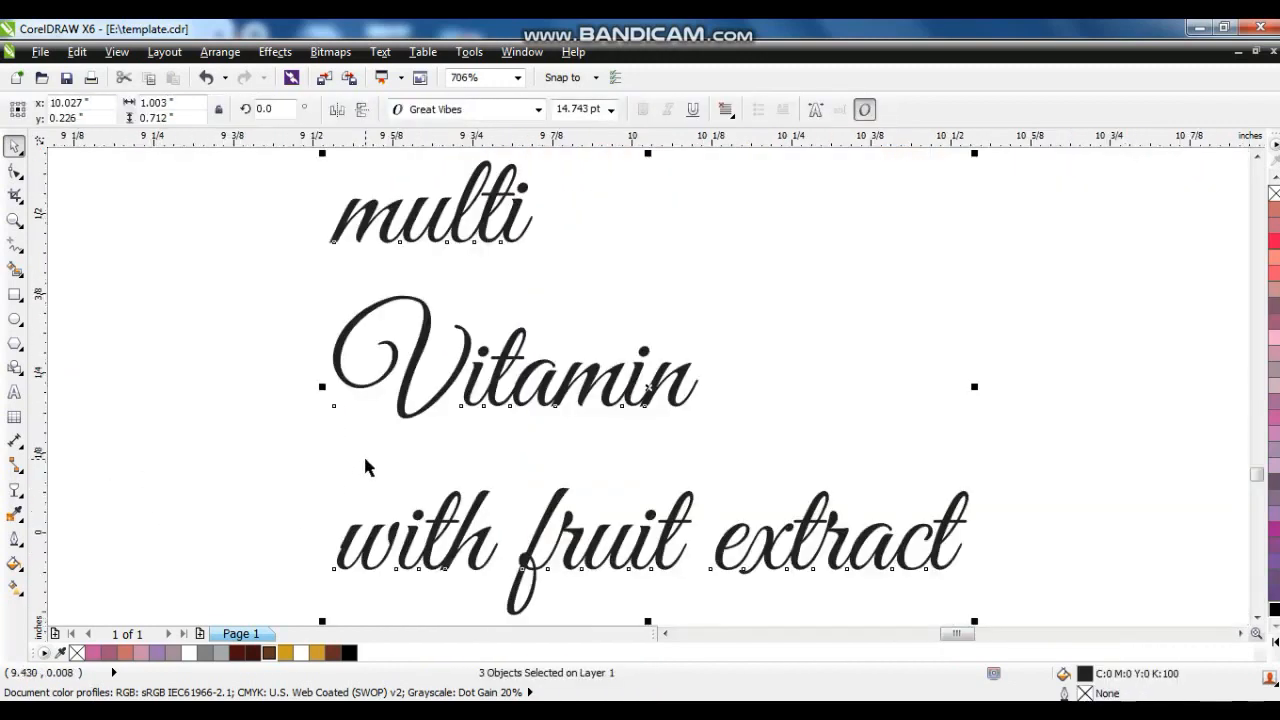
pyautogui.press('Escape')
# - Edit the first line, "multi", to read "Multi Vitamin"
pyautogui.click(445, 238)
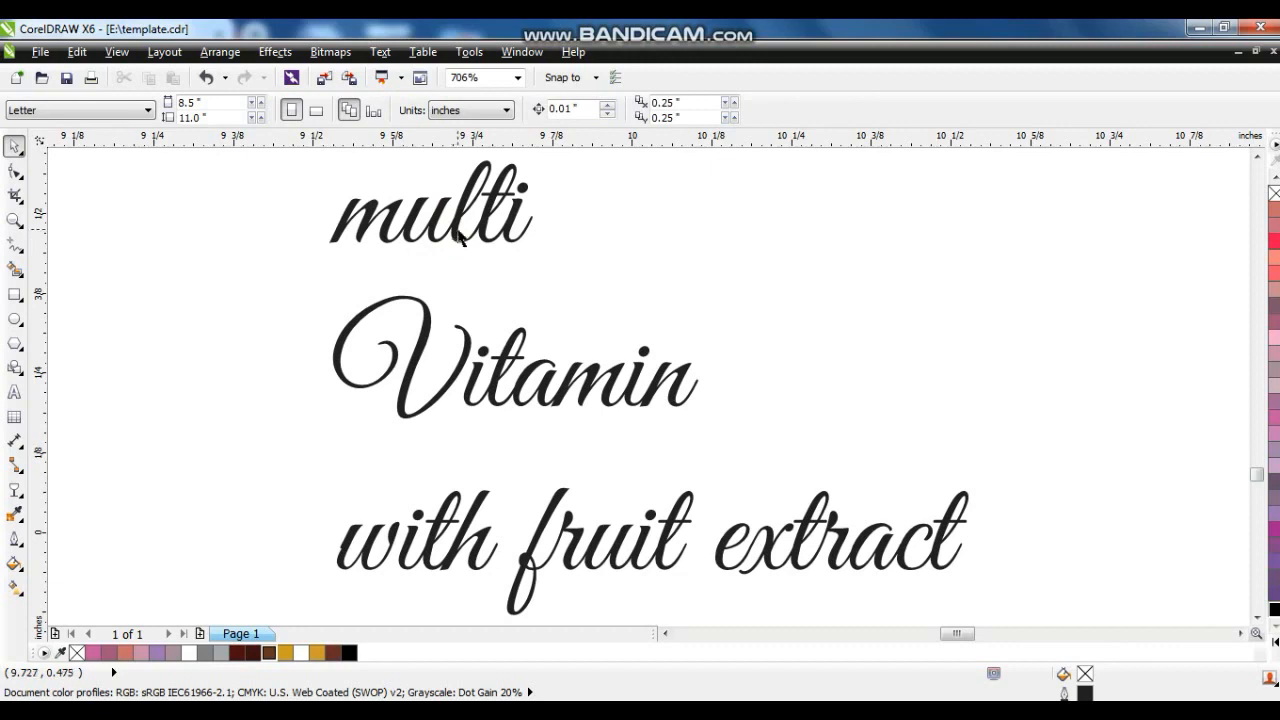
pyautogui.click(14, 392)
pyautogui.click(523, 215)
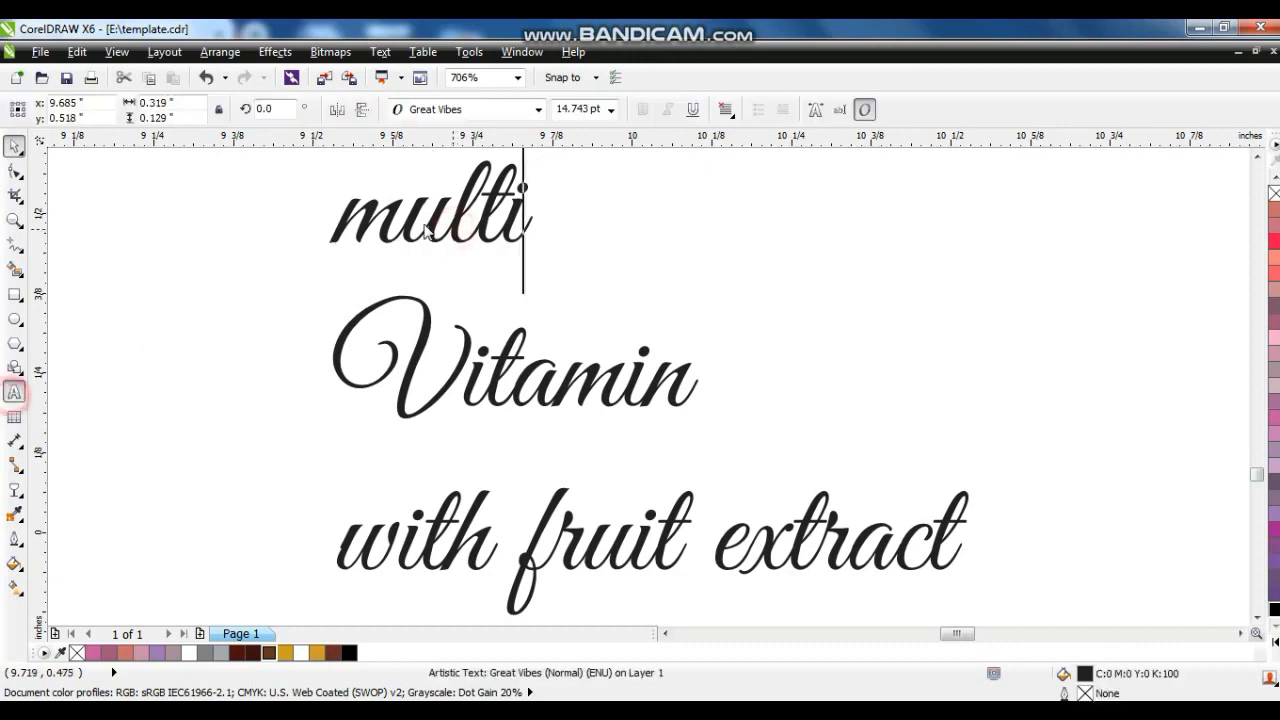
pyautogui.click(405, 210)
pyautogui.press('BackSpace')
pyautogui.write('Multi')
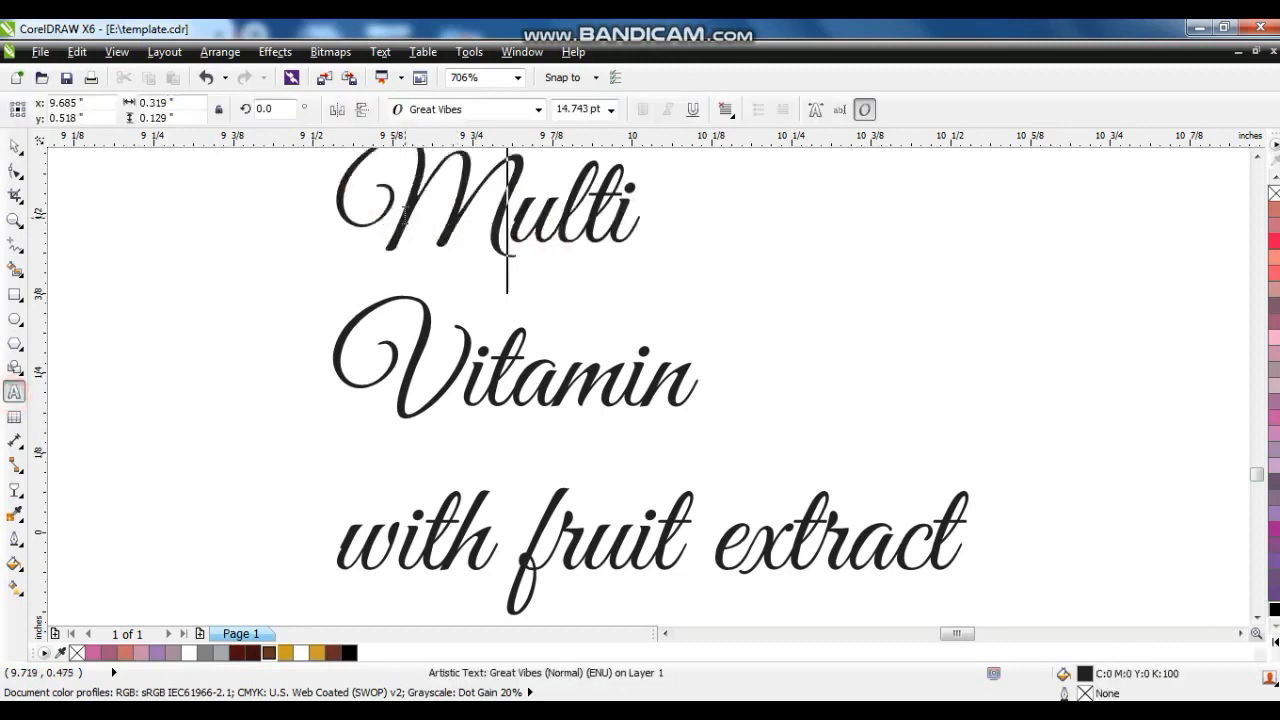
pyautogui.write(' Vi')
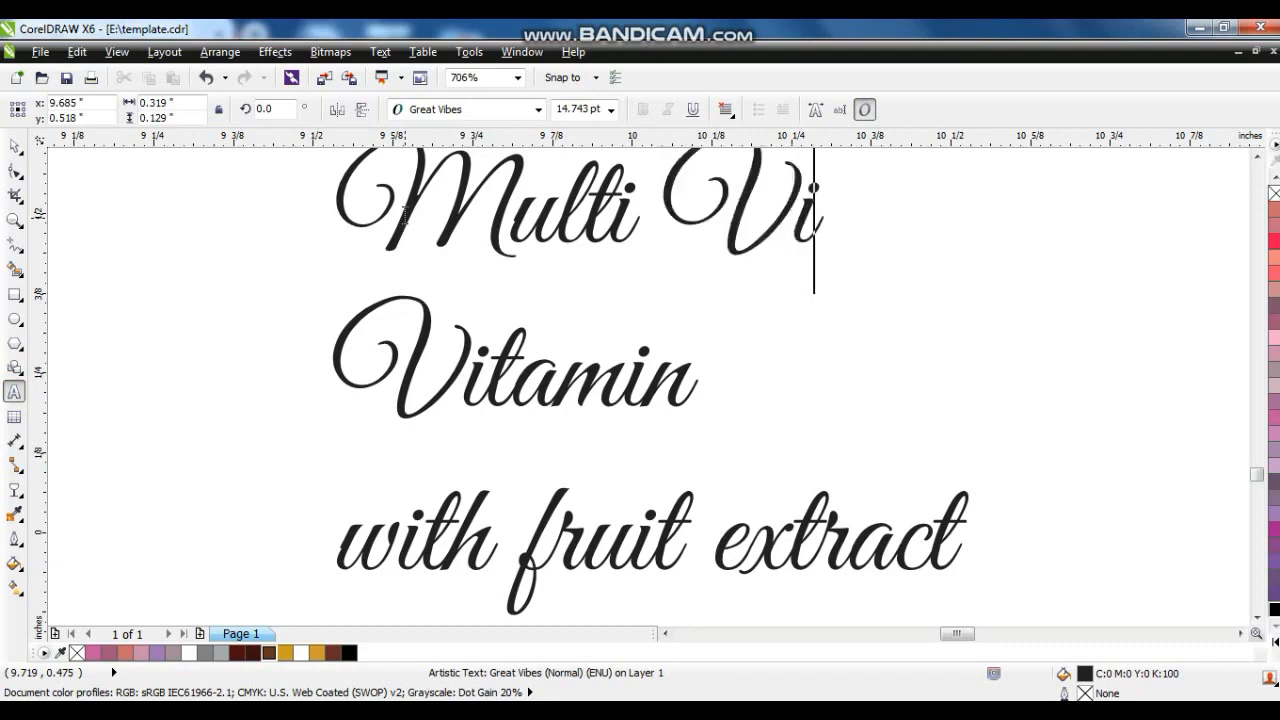
pyautogui.write('tamin')
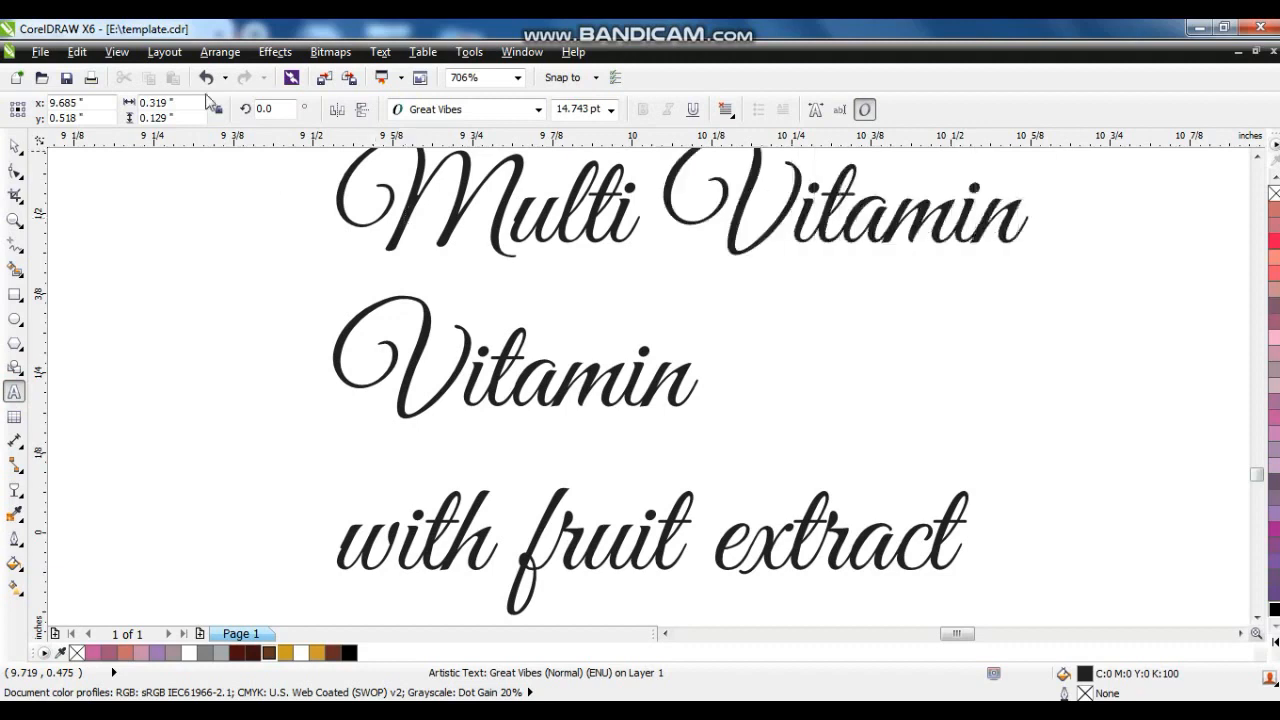
pyautogui.click(14, 146)
# - Delete the duplicate Vitamin line and centre the "with fruit extract" line closely beneath Multi Vitamin
pyautogui.scroll(-3, 628, 386)
pyautogui.click(624, 386)
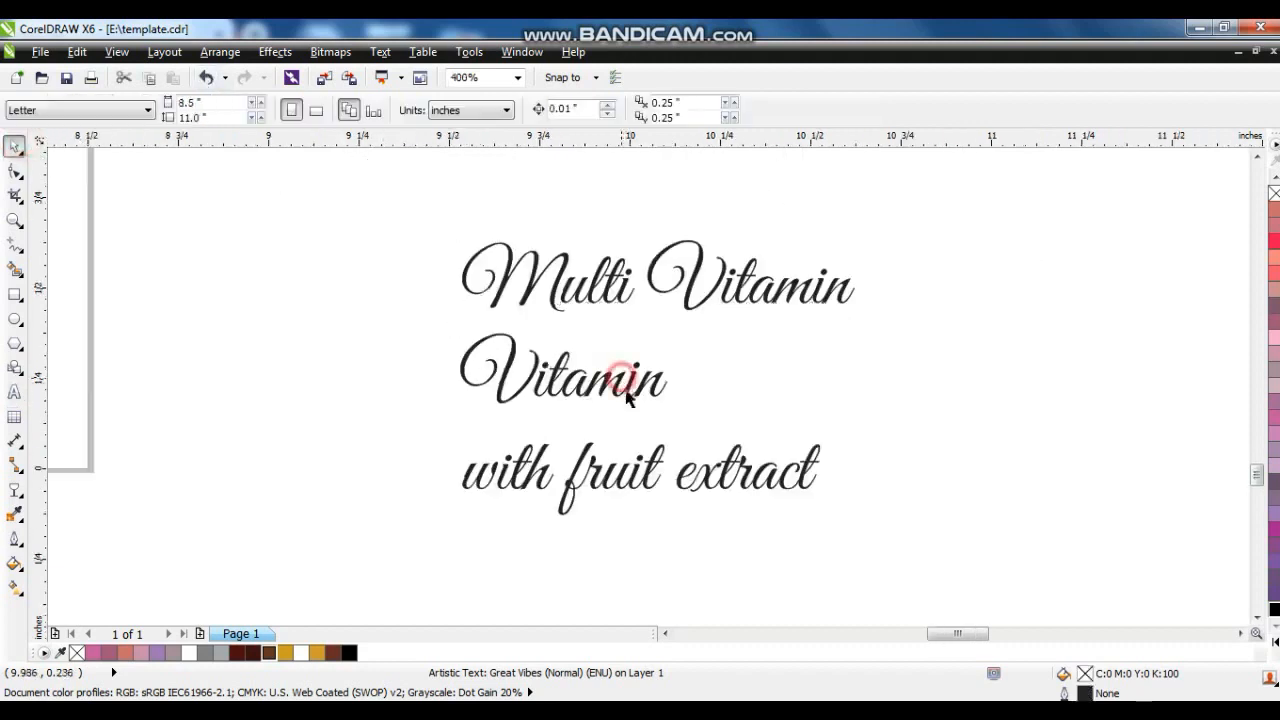
pyautogui.click(620, 390)
pyautogui.press('Delete')
pyautogui.moveTo(652, 456); pyautogui.dragTo(678, 357)
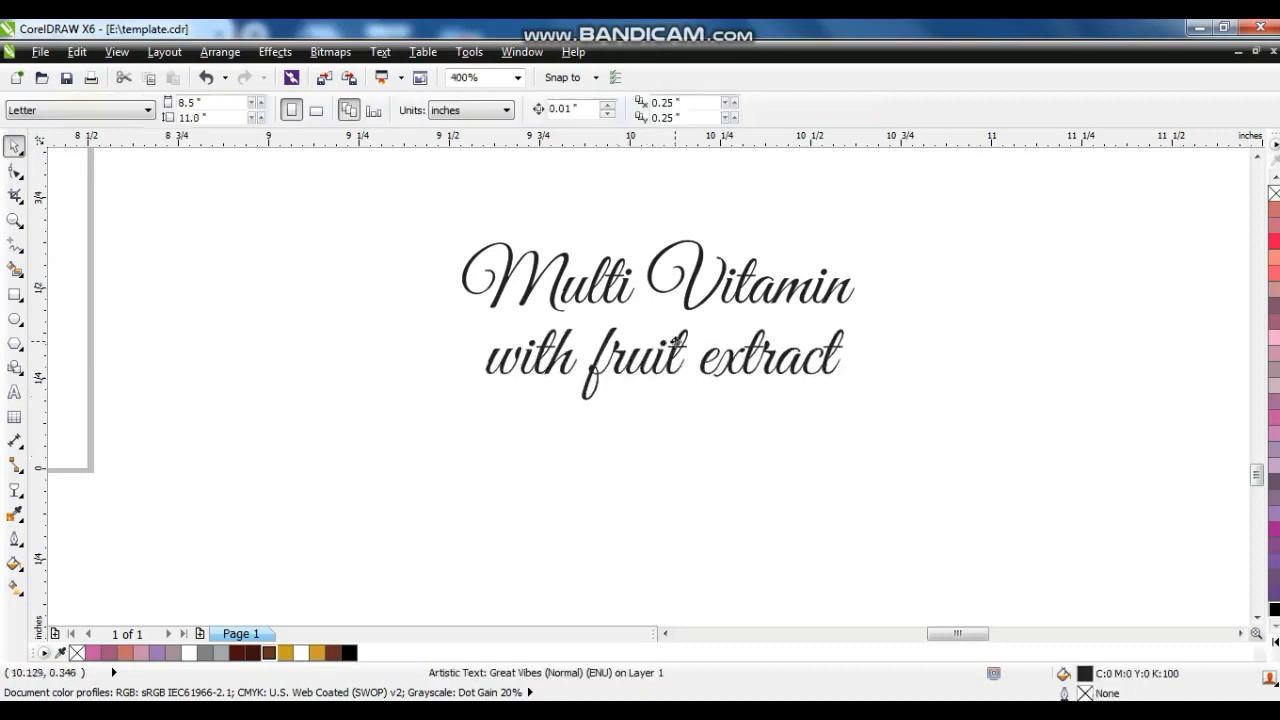
pyautogui.moveTo(355, 218); pyautogui.dragTo(888, 449)
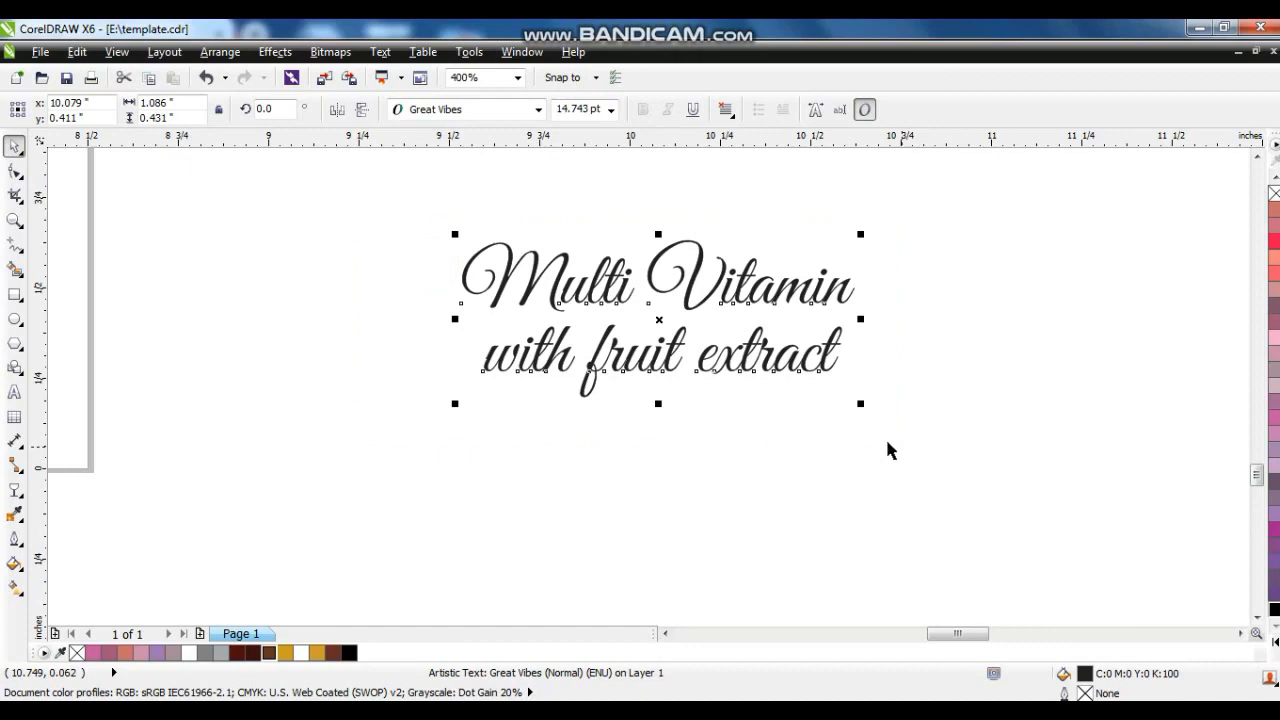
# - Shrink the two-line Multi Vitamin text to about 0.73 × 0.29 inches, place it near the front panel's lower edge and fill it black
pyautogui.press('F4')
pyautogui.moveTo(366, 229); pyautogui.dragTo(771, 471)
pyautogui.hotkey('shift', 'F2')
pyautogui.click(390, 329)
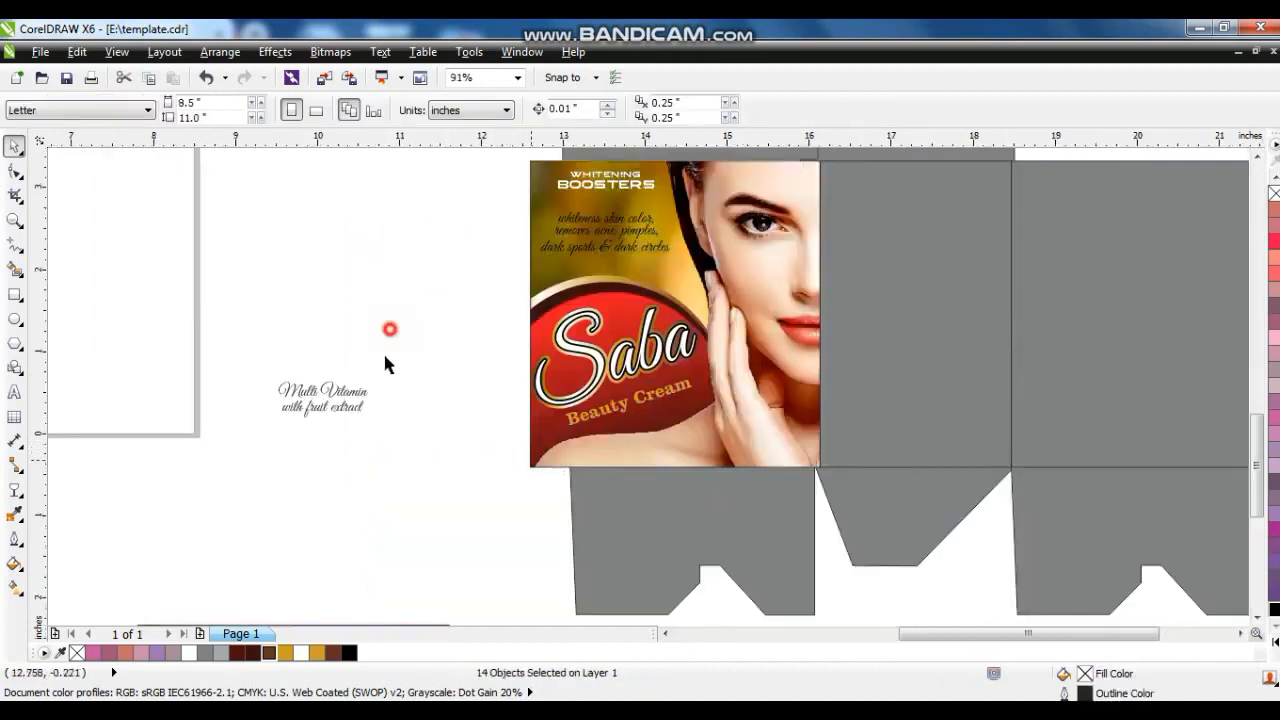
pyautogui.click(370, 424)
pyautogui.moveTo(366, 429); pyautogui.dragTo(615, 459)
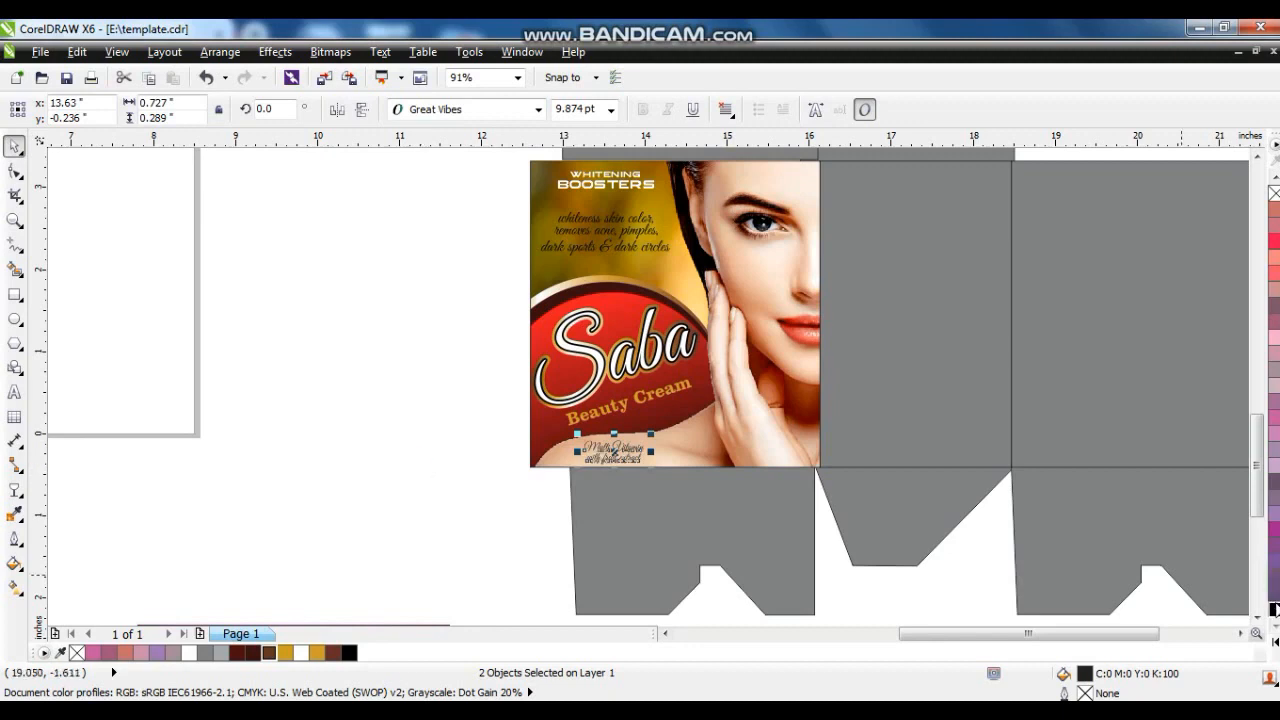
pyautogui.click(1272, 606)
pyautogui.click(518, 485)
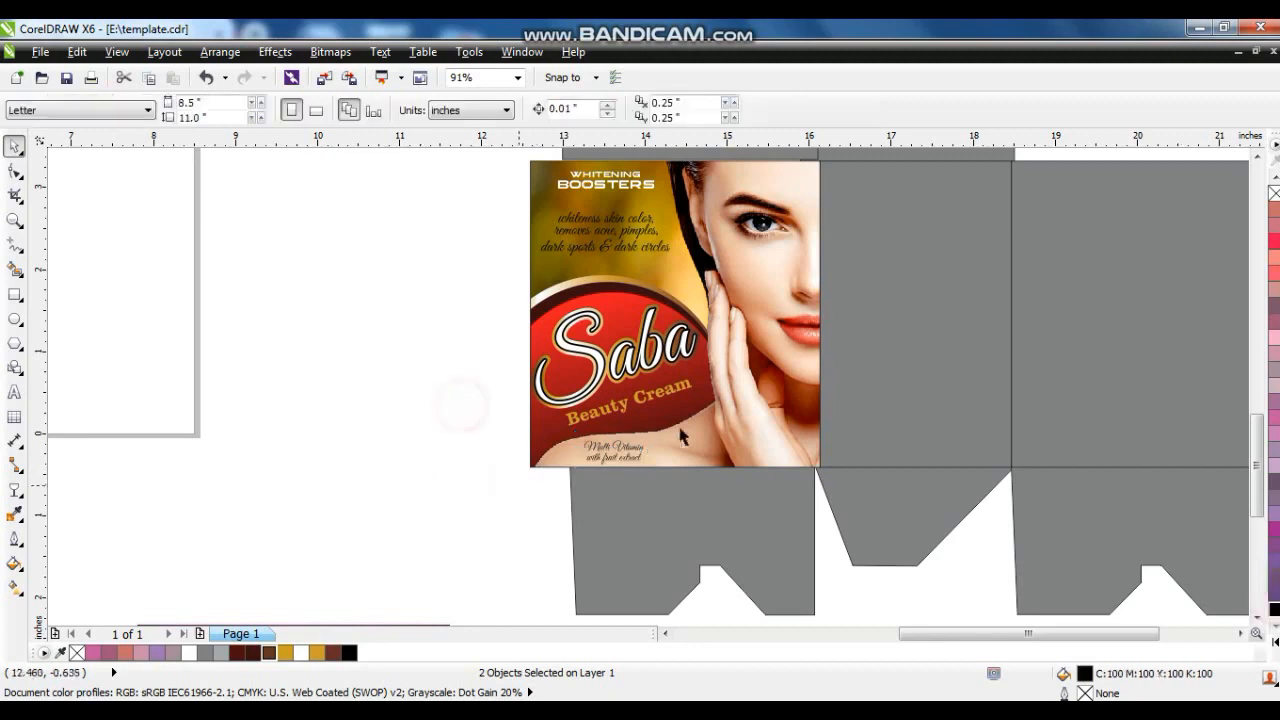
pyautogui.scroll(-2, 682, 432)
pyautogui.moveTo(560, 212); pyautogui.dragTo(1145, 540)
pyautogui.hotkey('shift', 'F2')
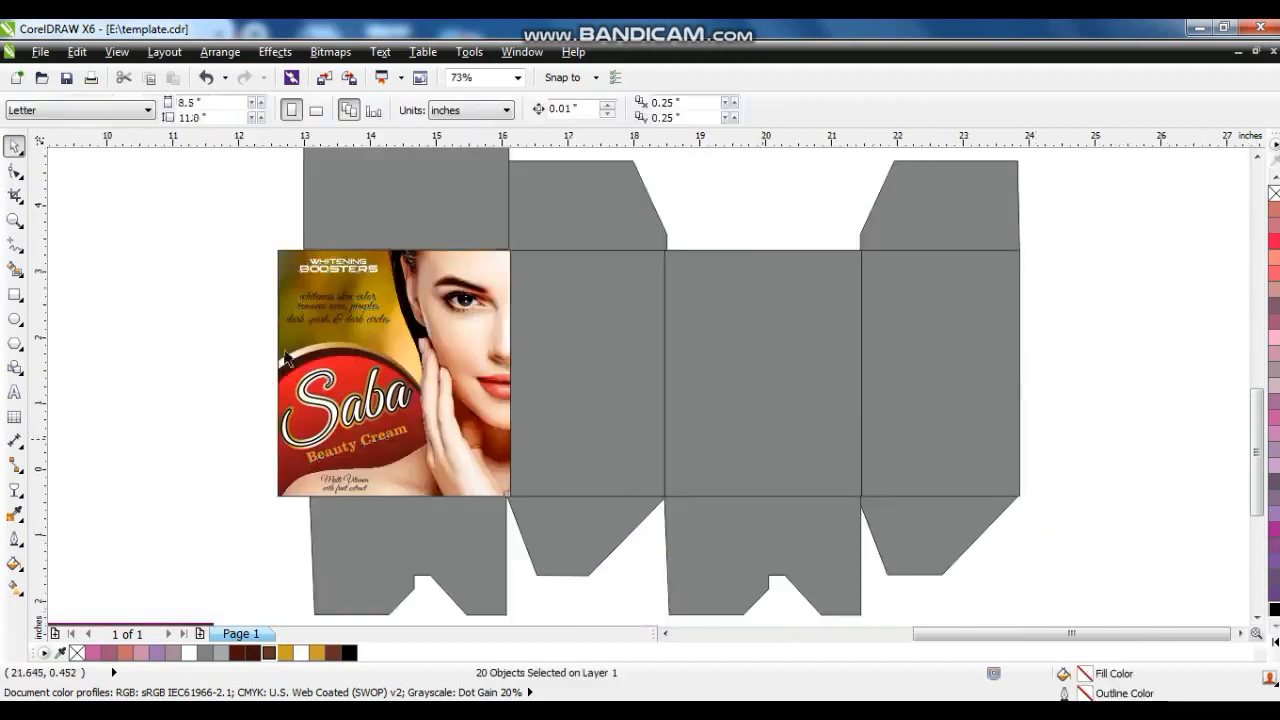
pyautogui.moveTo(204, 247); pyautogui.dragTo(515, 510)
pyautogui.click(212, 282)
pyautogui.moveTo(195, 231); pyautogui.dragTo(529, 520)
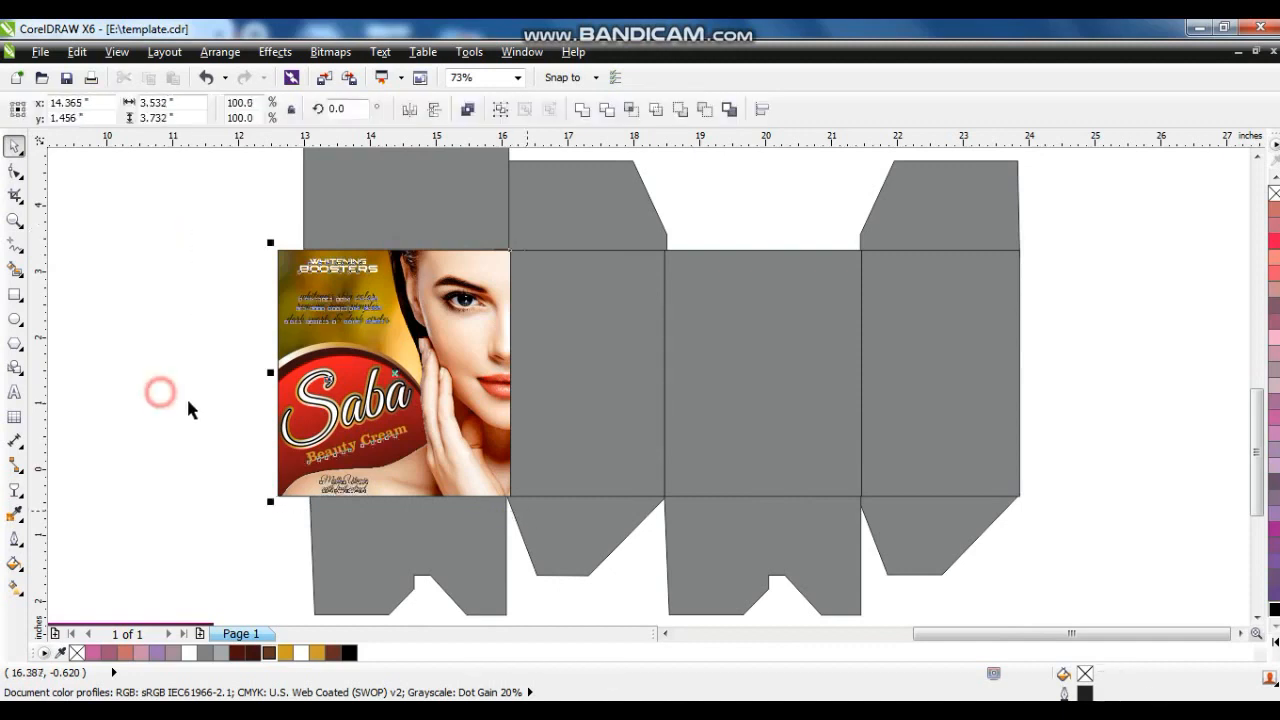
pyautogui.click(206, 421)
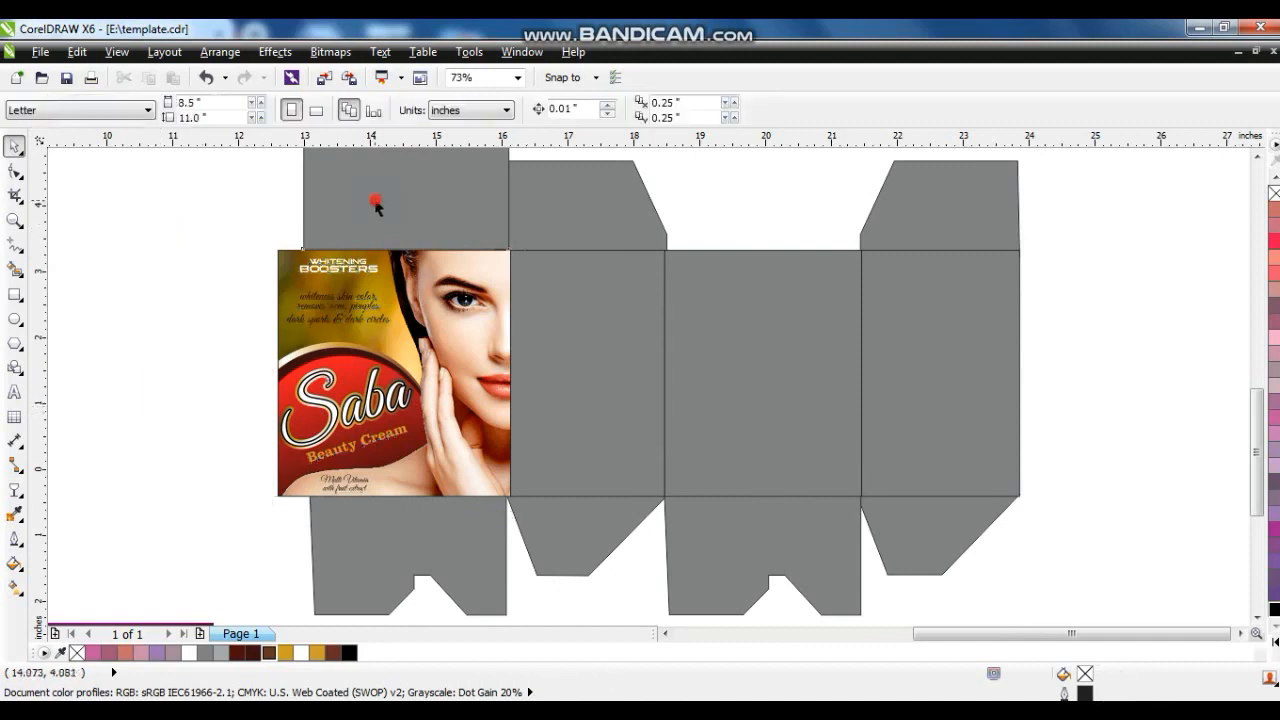
# - Try brown and gold fills on the box's seven top and bottom flaps, settling on dark brown C49 M84 Y78 K73
pyautogui.click(581, 223)
pyautogui.keyDown('shift'); pyautogui.click(948, 220); pyautogui.keyUp('shift')
pyautogui.keyDown('shift'); pyautogui.click(883, 537); pyautogui.keyUp('shift')
pyautogui.keyDown('shift'); pyautogui.click(786, 531); pyautogui.keyUp('shift')
pyautogui.keyDown('shift'); pyautogui.click(600, 530); pyautogui.keyUp('shift')
pyautogui.keyDown('shift'); pyautogui.click(453, 543); pyautogui.keyUp('shift')
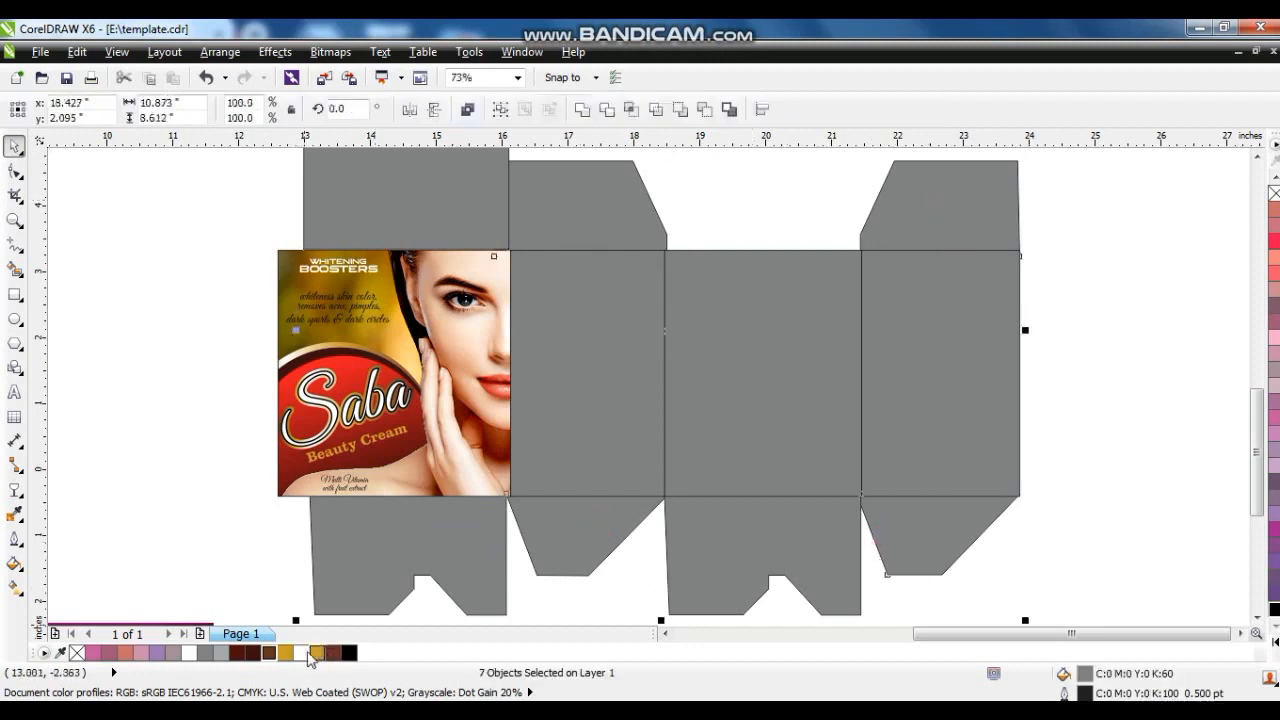
pyautogui.click(268, 653)
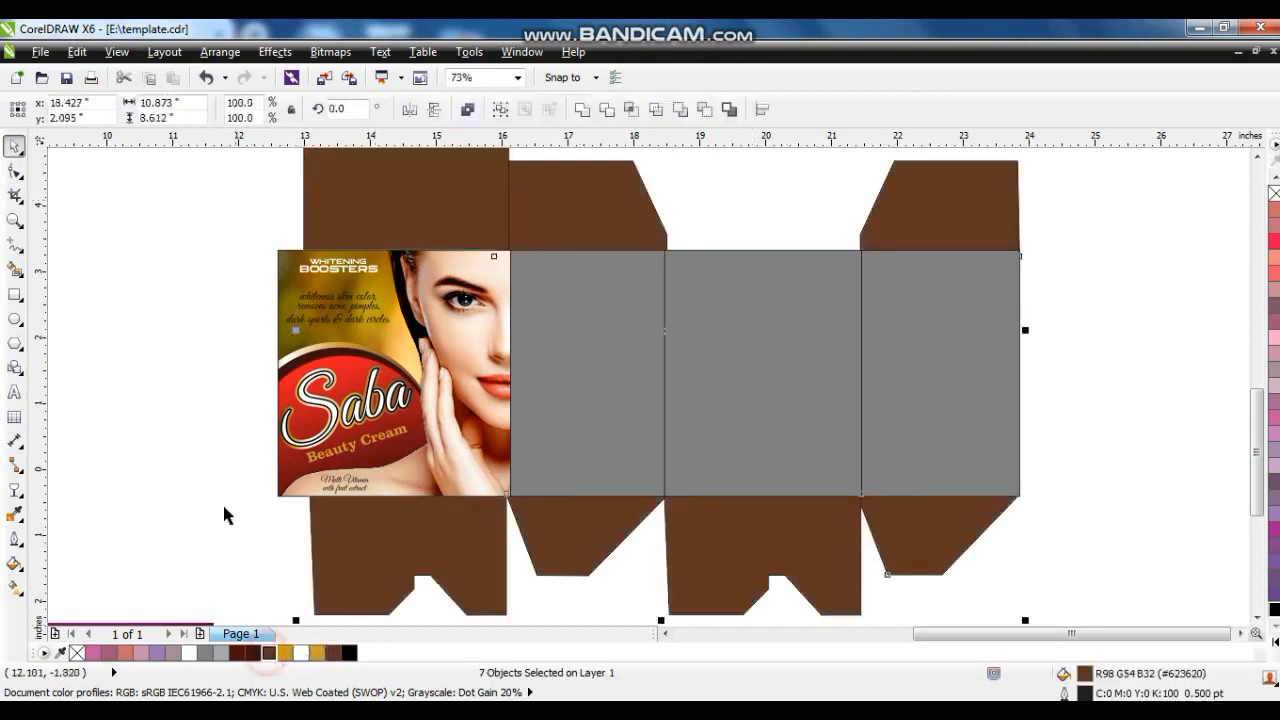
pyautogui.click(315, 654)
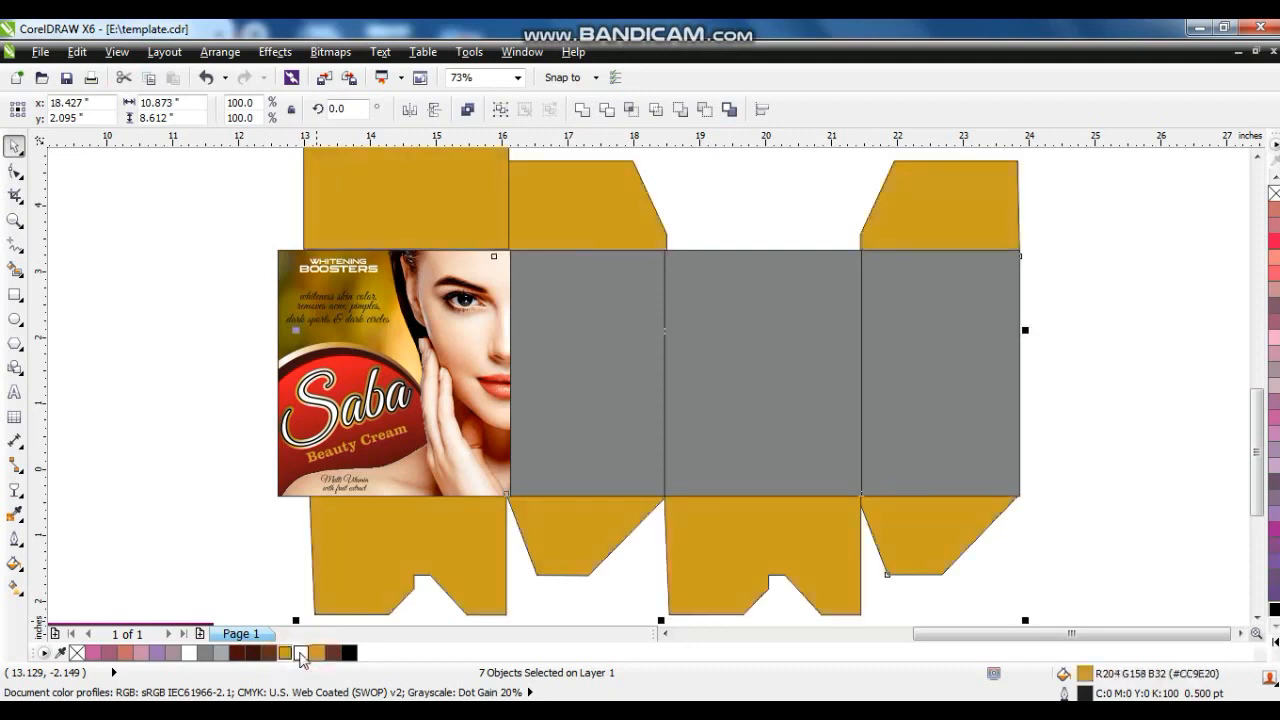
pyautogui.click(300, 654)
pyautogui.click(318, 655)
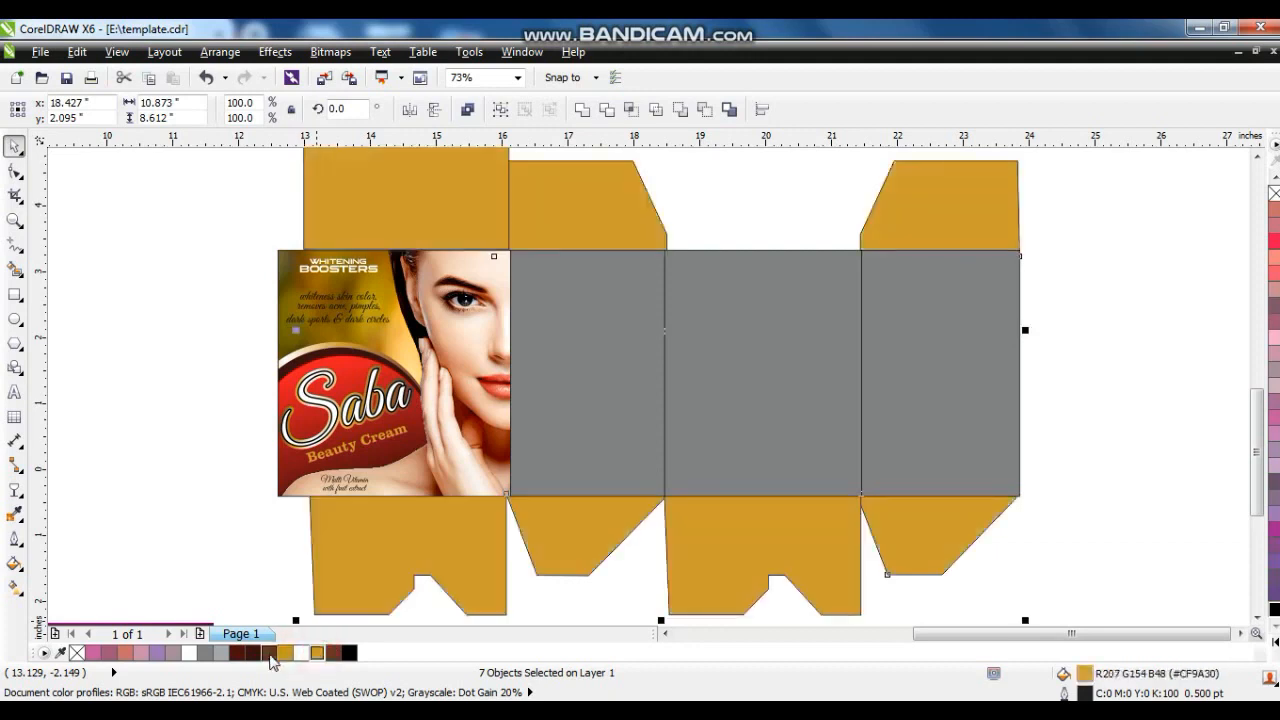
pyautogui.click(269, 654)
pyautogui.click(252, 654)
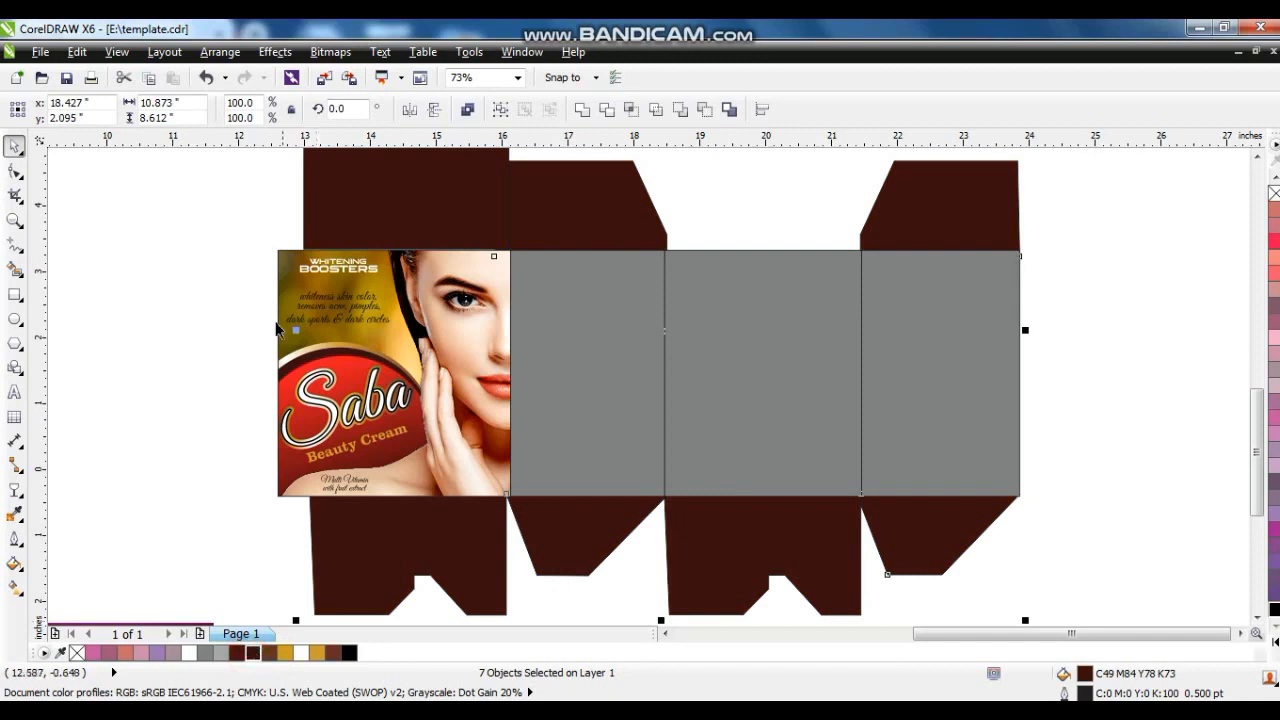
# - Copy the complete front panel artwork onto the back panel, aligning its outer edge with the last side panel
pyautogui.click(191, 234)
pyautogui.moveTo(180, 220); pyautogui.dragTo(510, 515)
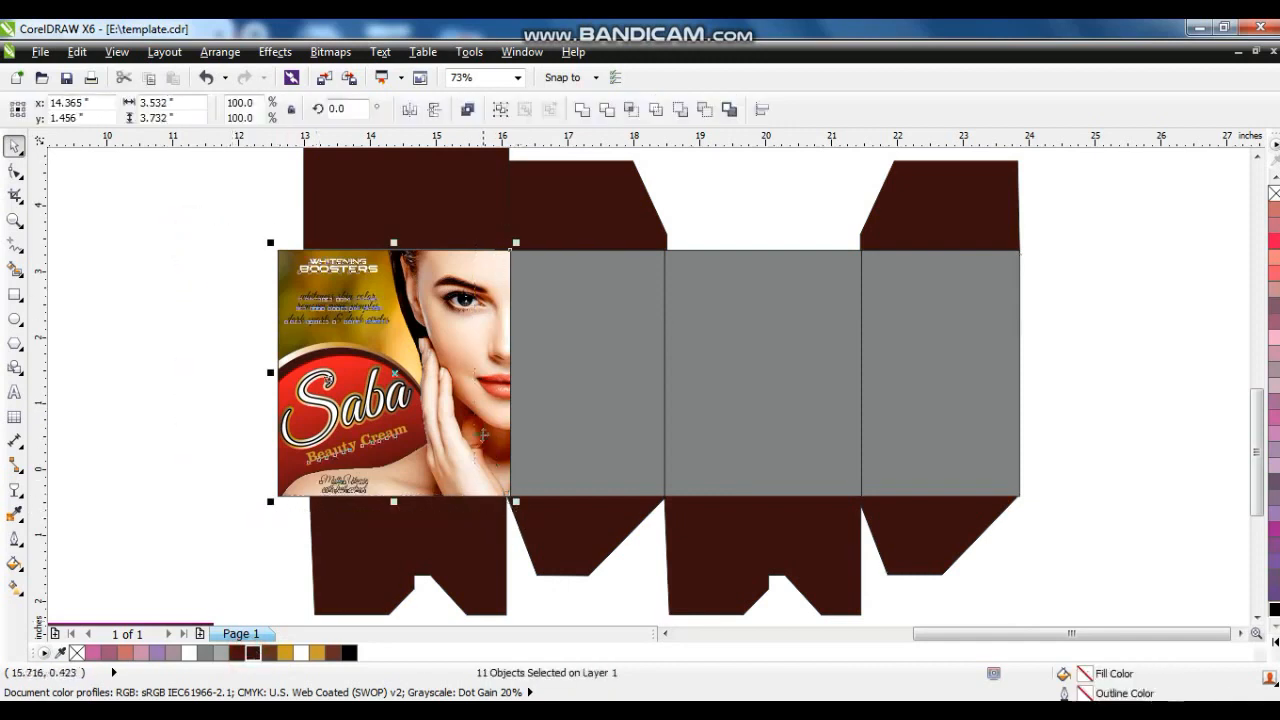
pyautogui.moveTo(420, 391); pyautogui.dragTo(764, 388)
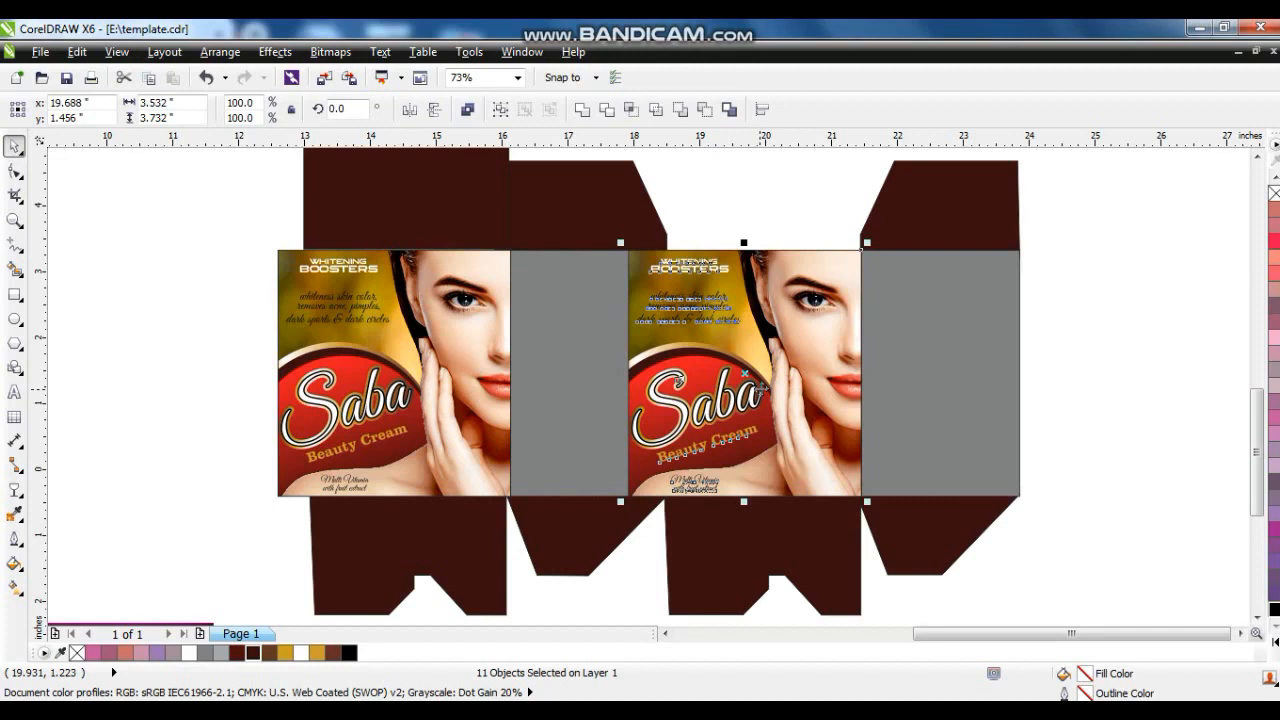
# - Shift the back panel copy, the last side panel and their flaps sideways until the copy meets the first side panel's edge
pyautogui.moveTo(1074, 158); pyautogui.dragTo(633, 598)
pyautogui.press('Right')
pyautogui.press('Right')
pyautogui.press('Right')
pyautogui.press('Right')
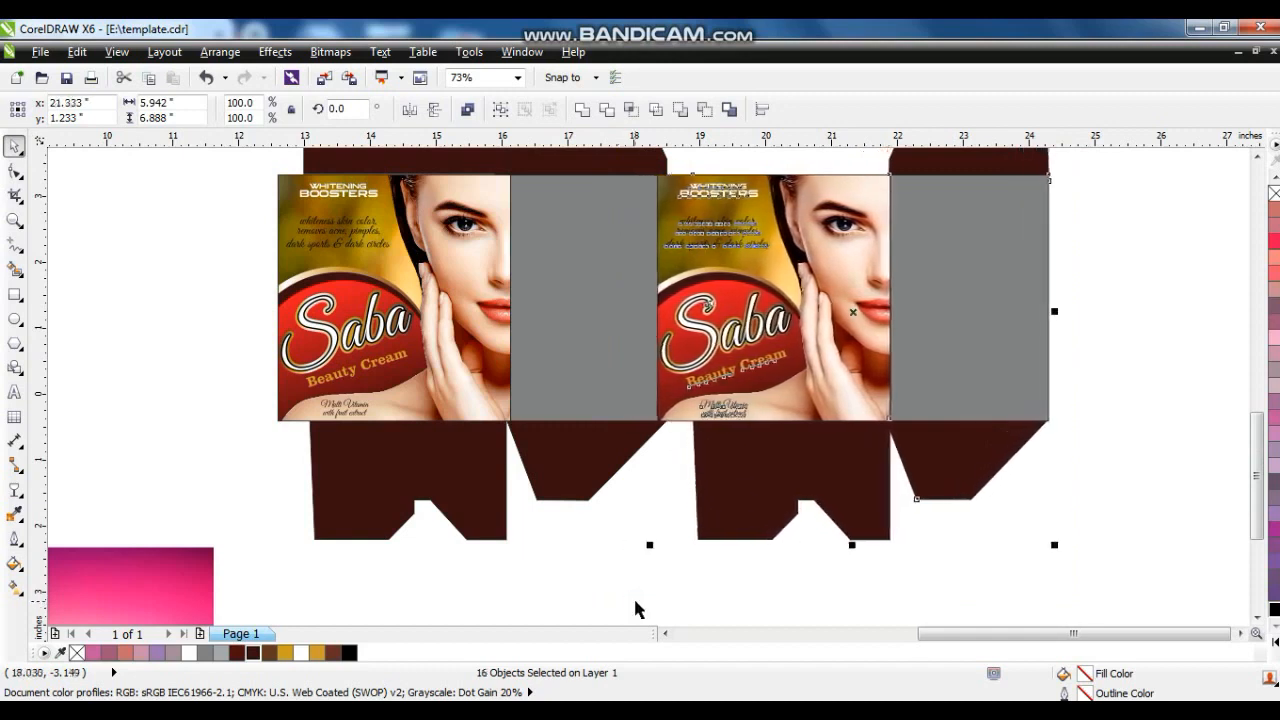
pyautogui.press('Right')
pyautogui.hotkey('ctrl', 'Right')
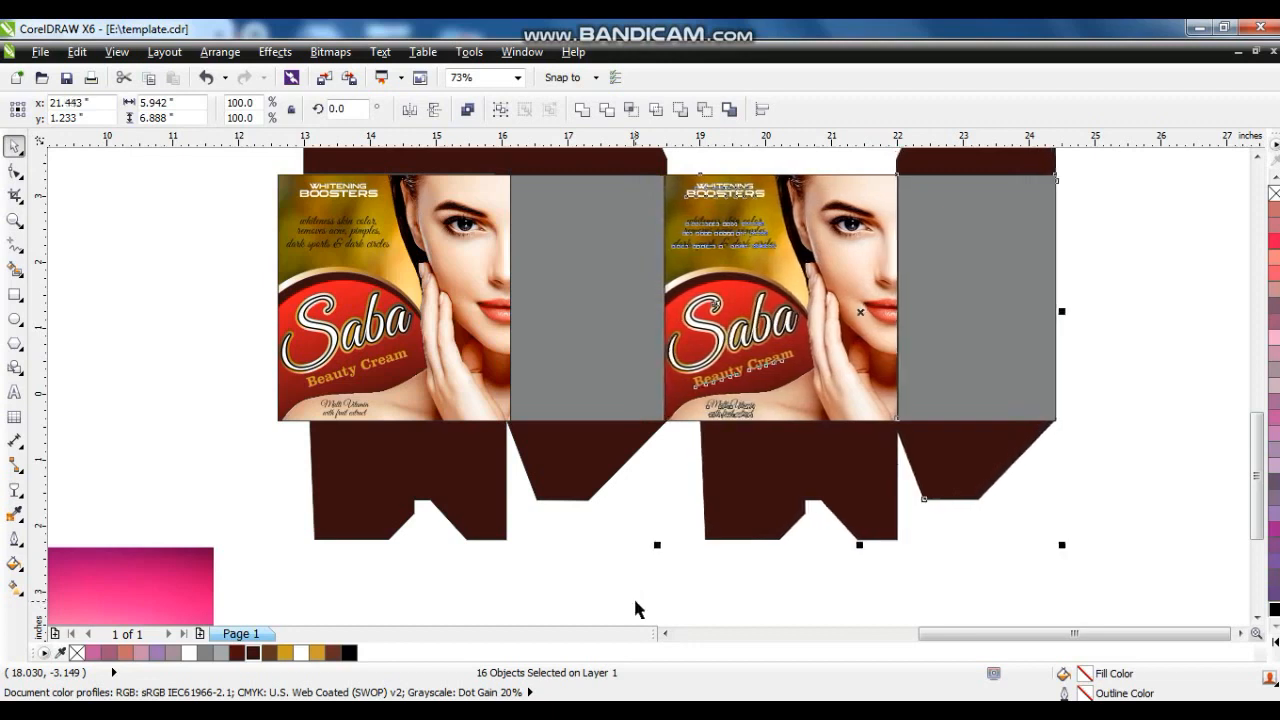
pyautogui.click(641, 606)
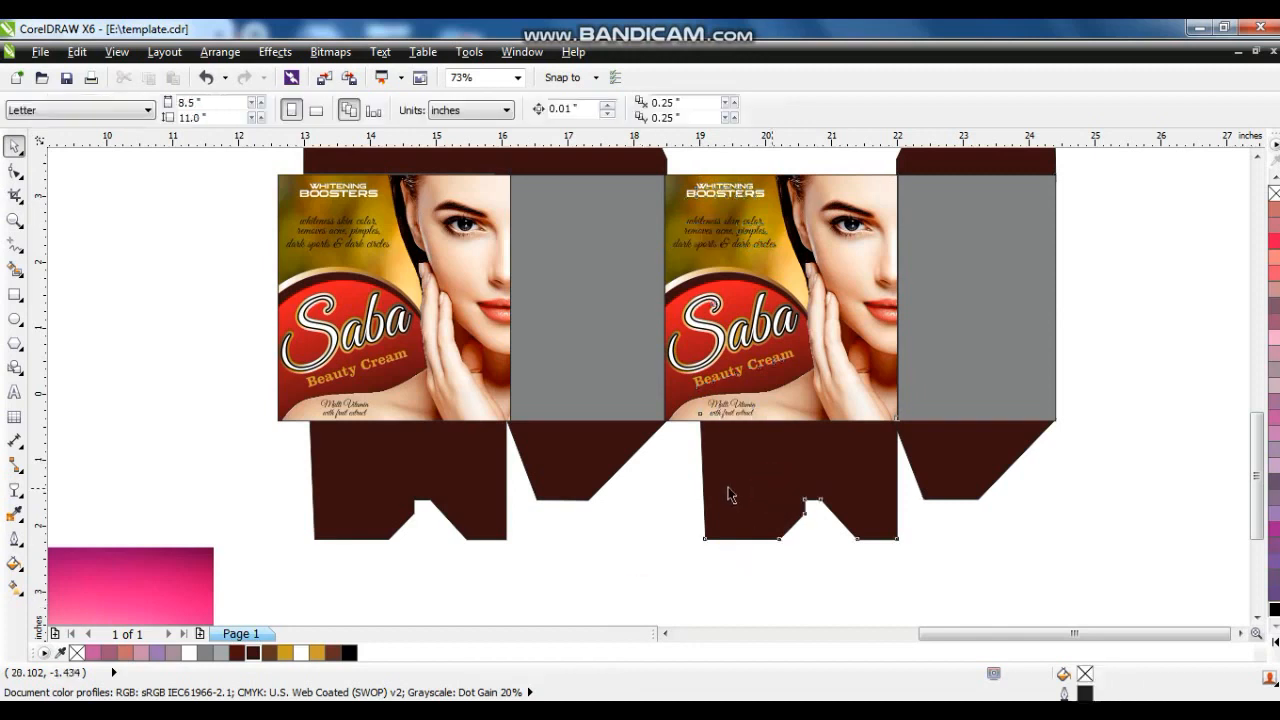
# - Widen the bottom flap beneath the back panel to match the width of the artwork above it
pyautogui.click(731, 494)
pyautogui.moveTo(693, 475); pyautogui.dragTo(663, 480)
pyautogui.click(654, 567)
# - Widen the bottom flap beneath the front panel so it spans the full width of the front artwork
pyautogui.scroll(-2, 789, 517)
pyautogui.moveTo(1006, 530); pyautogui.dragTo(494, 175)
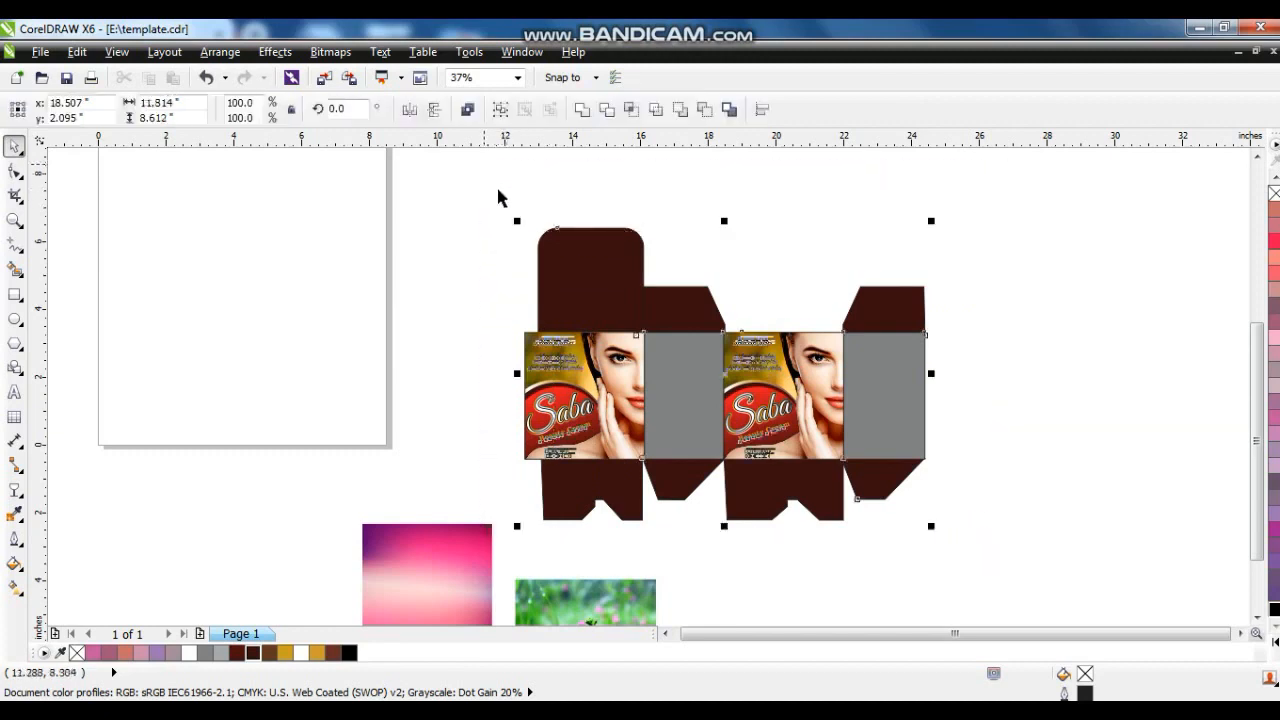
pyautogui.hotkey('shift', 'F2')
pyautogui.click(361, 581)
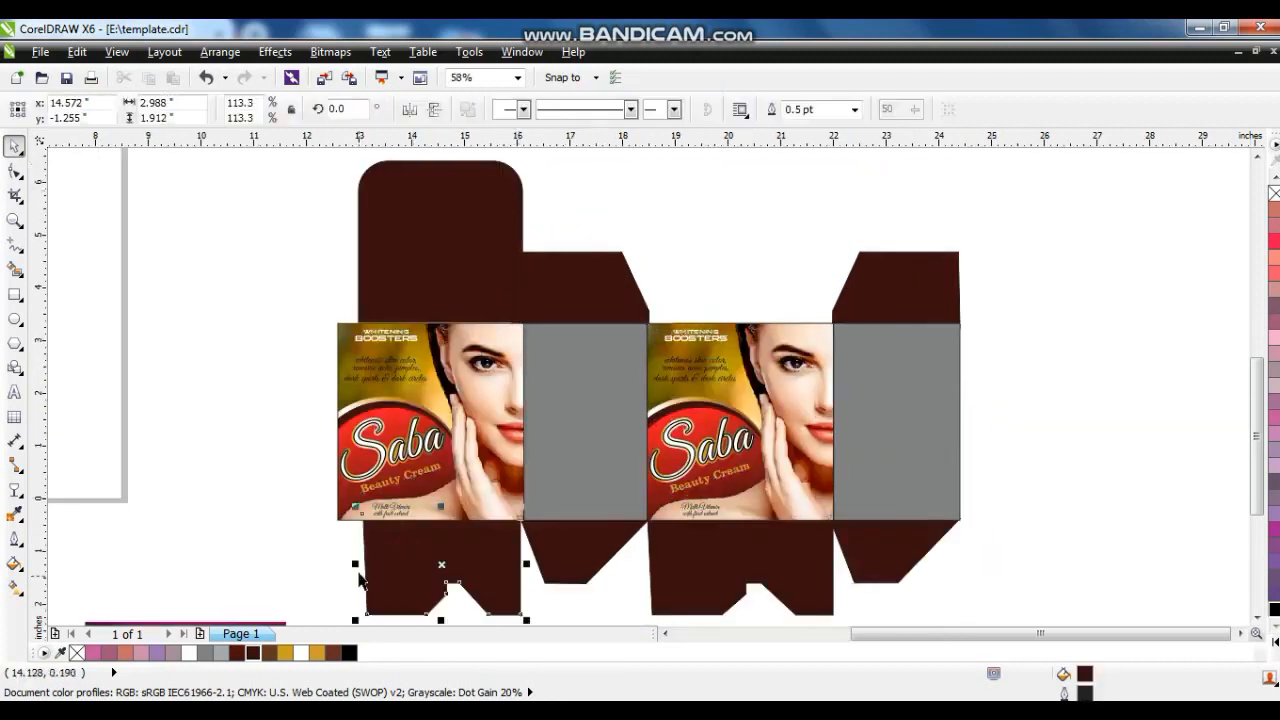
pyautogui.moveTo(355, 567); pyautogui.dragTo(330, 563)
pyautogui.click(265, 489)
pyautogui.click(274, 307)
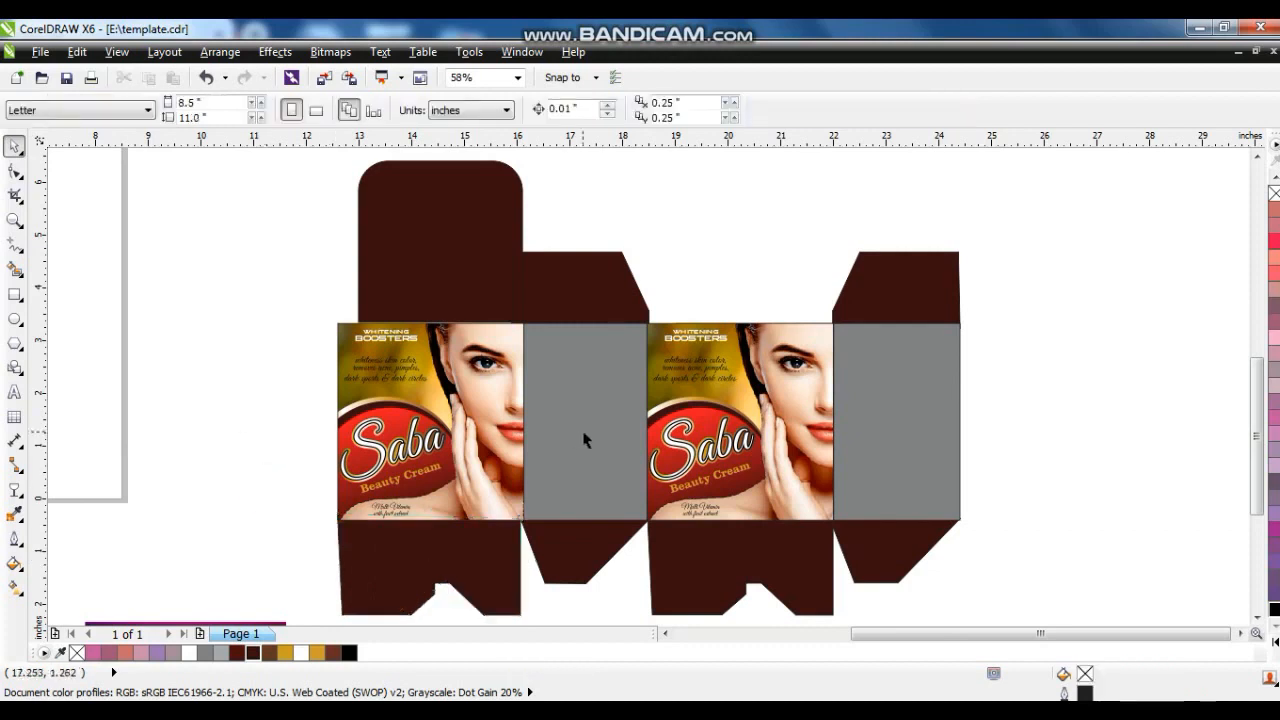
# - Fill both grey side panels with brown R98 G54 B32
pyautogui.moveTo(1012, 181); pyautogui.dragTo(325, 618)
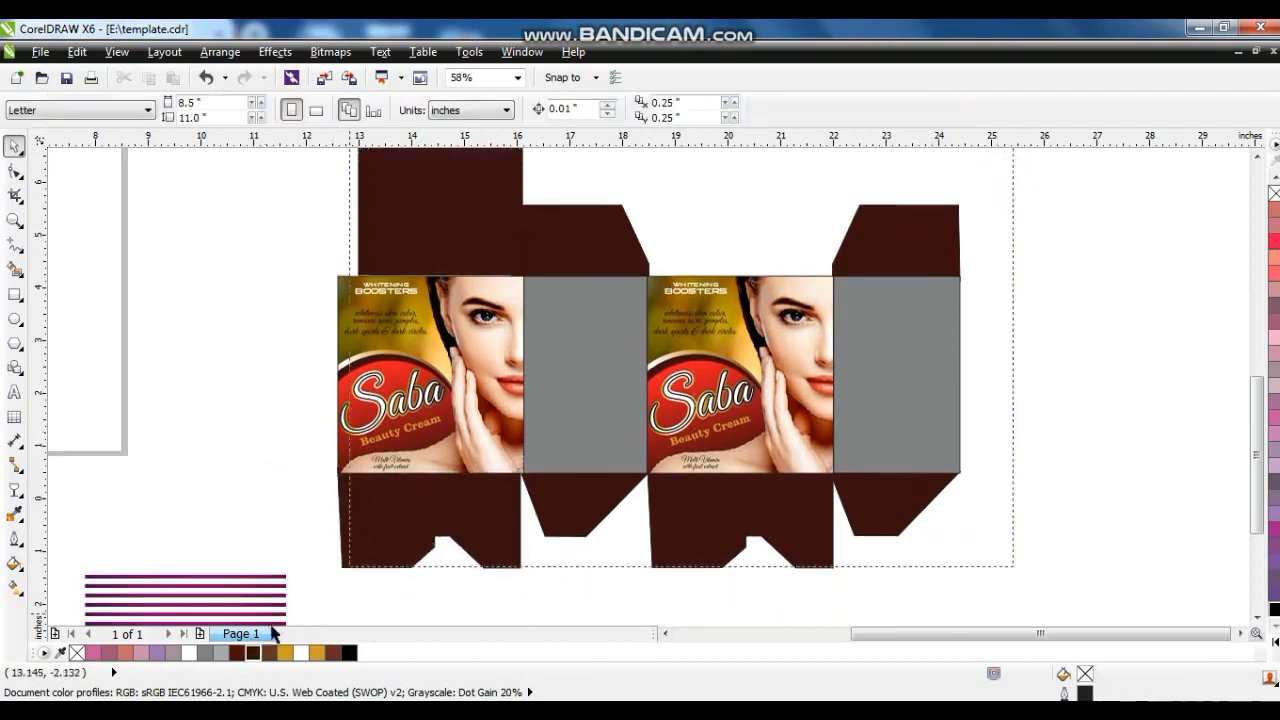
pyautogui.hotkey('shift', 'F2')
pyautogui.press('Escape')
pyautogui.click(574, 402)
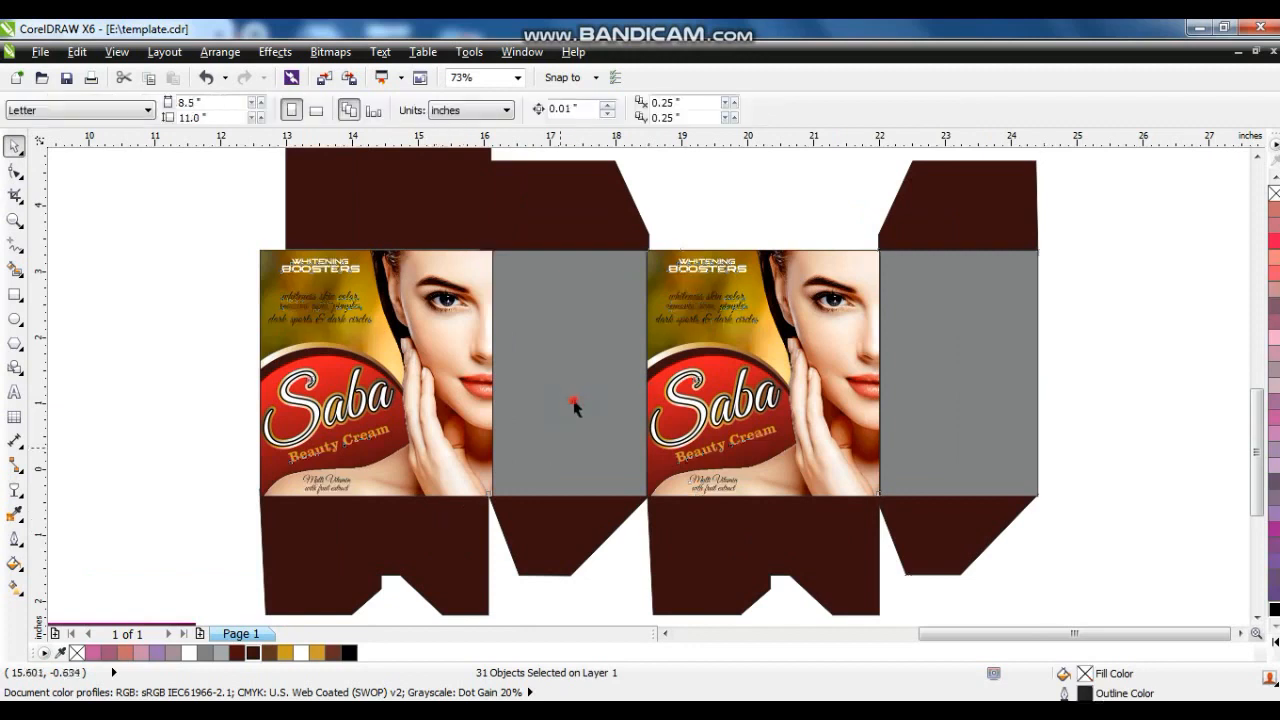
pyautogui.keyDown('shift'); pyautogui.click(961, 403); pyautogui.keyUp('shift')
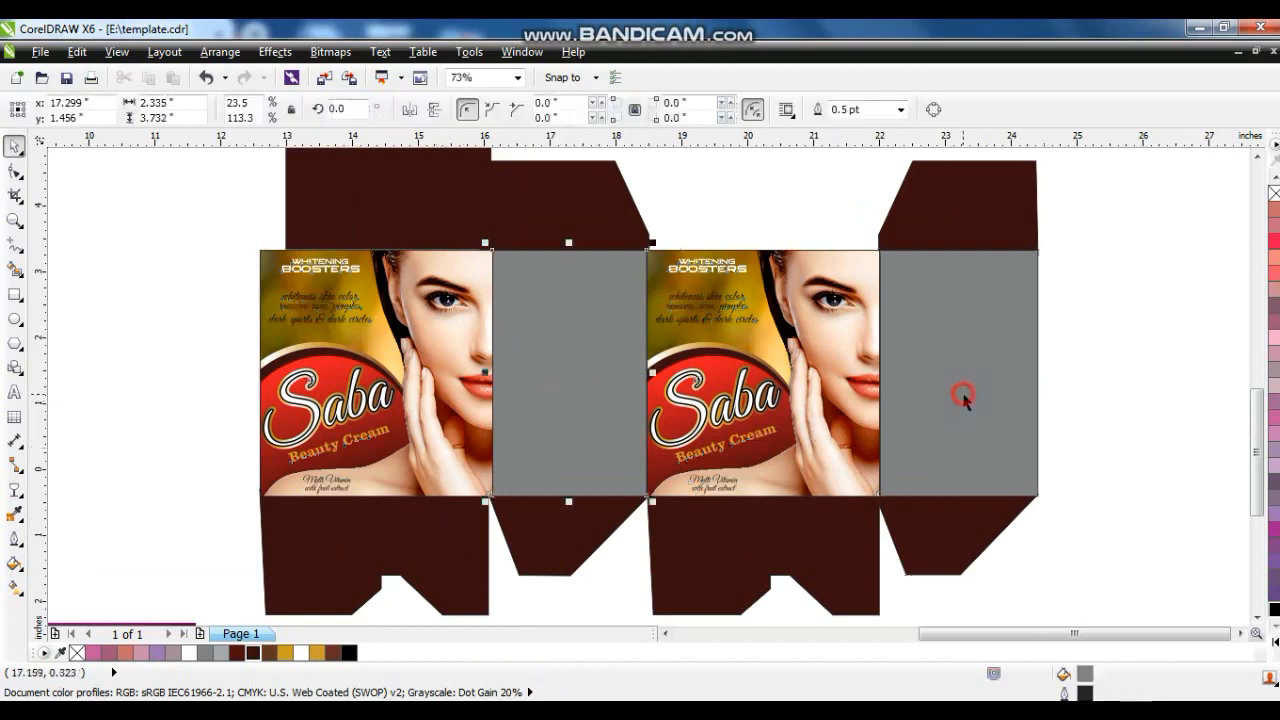
pyautogui.click(269, 652)
pyautogui.click(204, 402)
# - Copy the front panel's Saba Beauty Cream lettering onto the lower part of both side panels
pyautogui.moveTo(291, 420); pyautogui.dragTo(402, 470)
pyautogui.moveTo(349, 420); pyautogui.dragTo(972, 436)
pyautogui.click(1078, 430)
# - Copy the Whitening Boosters heading and skin-benefits text onto the upper part of both side panels, enlarging the copies slightly
pyautogui.click(204, 250)
pyautogui.click(320, 300)
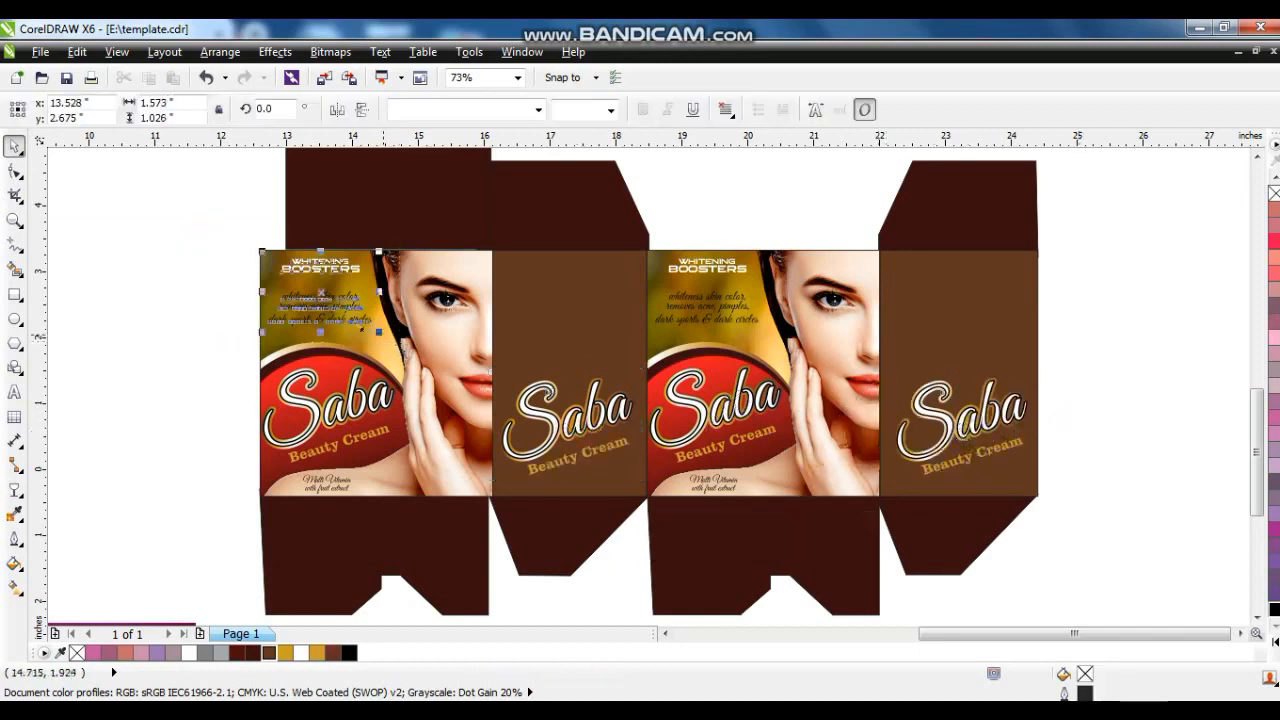
pyautogui.moveTo(329, 305); pyautogui.dragTo(563, 311)
pyautogui.moveTo(625, 352); pyautogui.dragTo(638, 360)
pyautogui.moveTo(570, 322); pyautogui.dragTo(967, 333)
pyautogui.click(1112, 393)
# - Delete the leftover pink background and green garden images below the box layout
pyautogui.scroll(-1, 1101, 390)
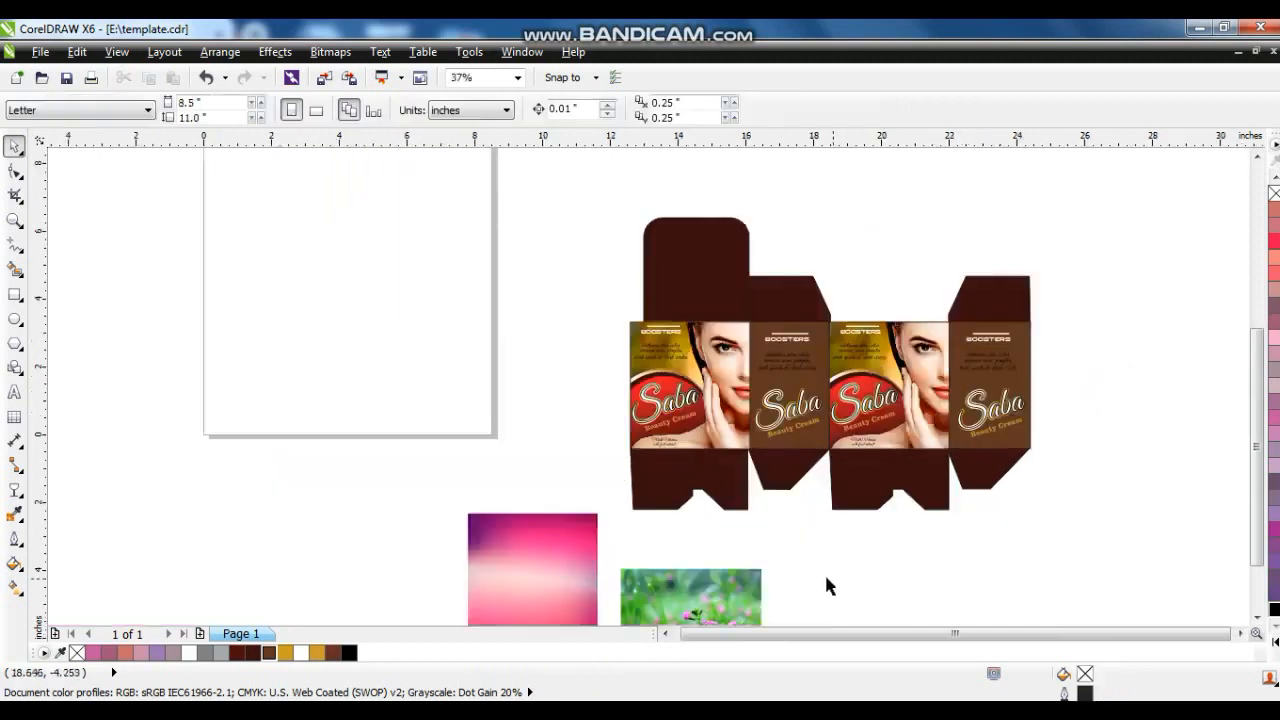
pyautogui.click(551, 571)
pyautogui.press('Delete')
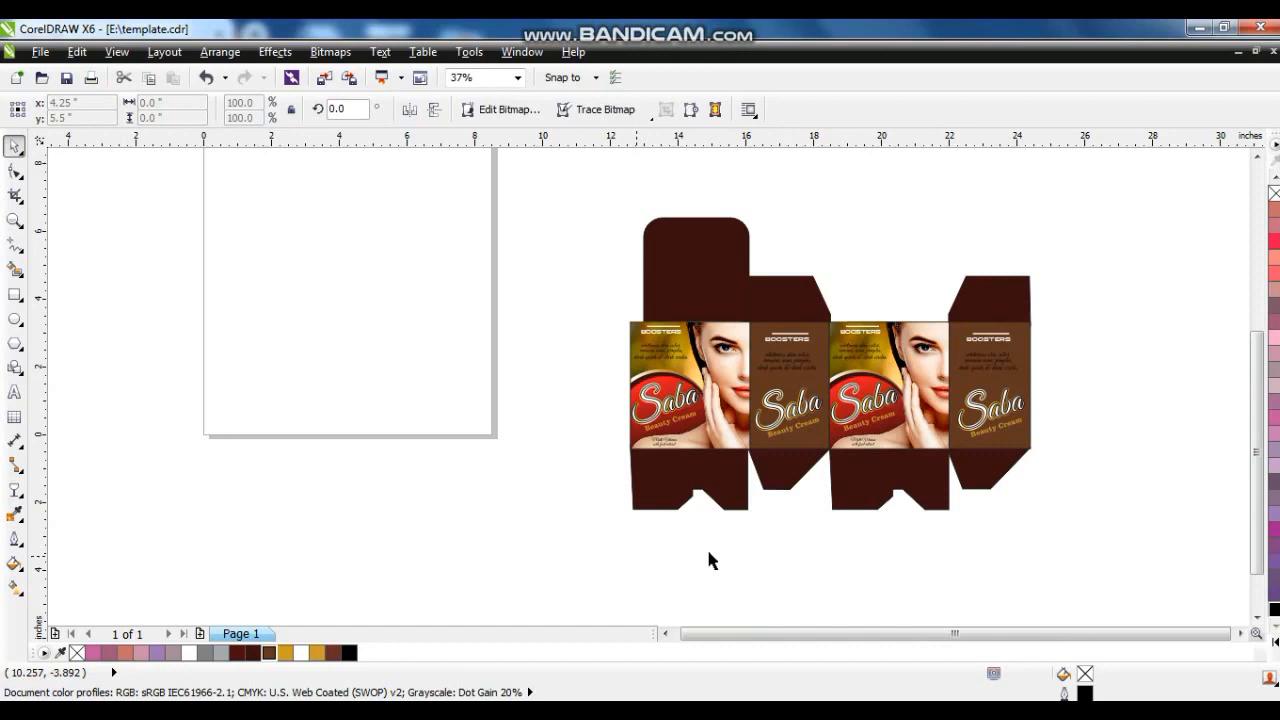
pyautogui.scroll(1, 787, 556)
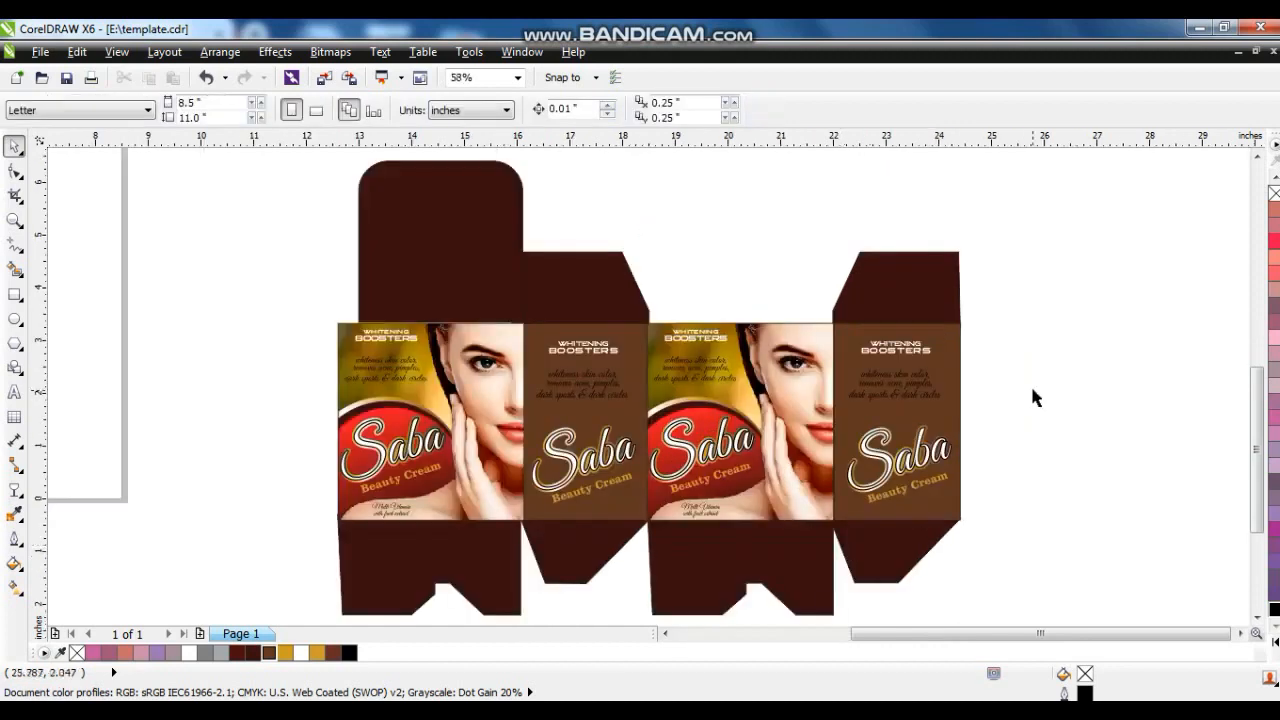